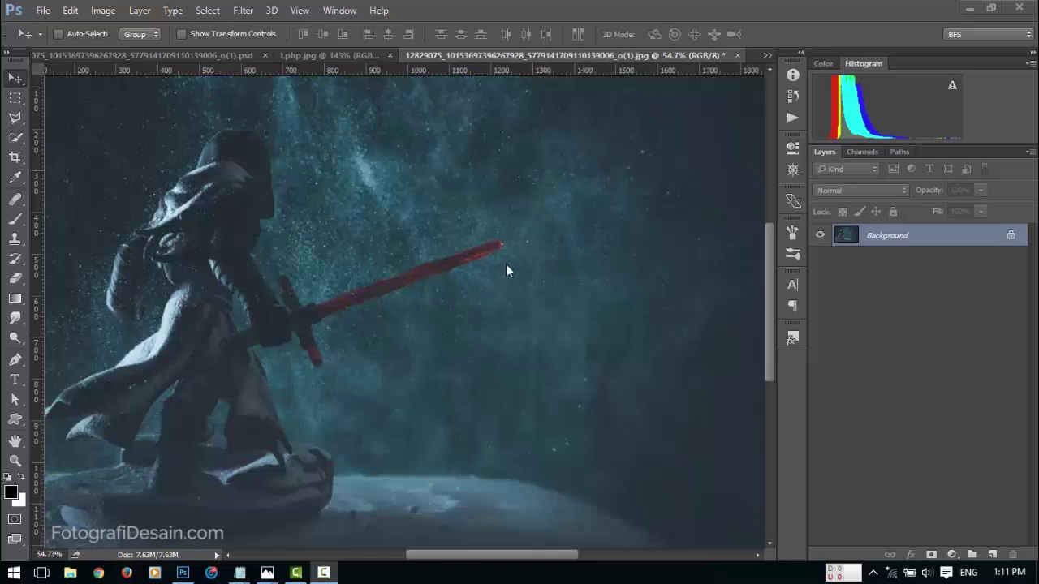
# Create a new layer above the Background and name it Saber
pyautogui.click(992, 555)
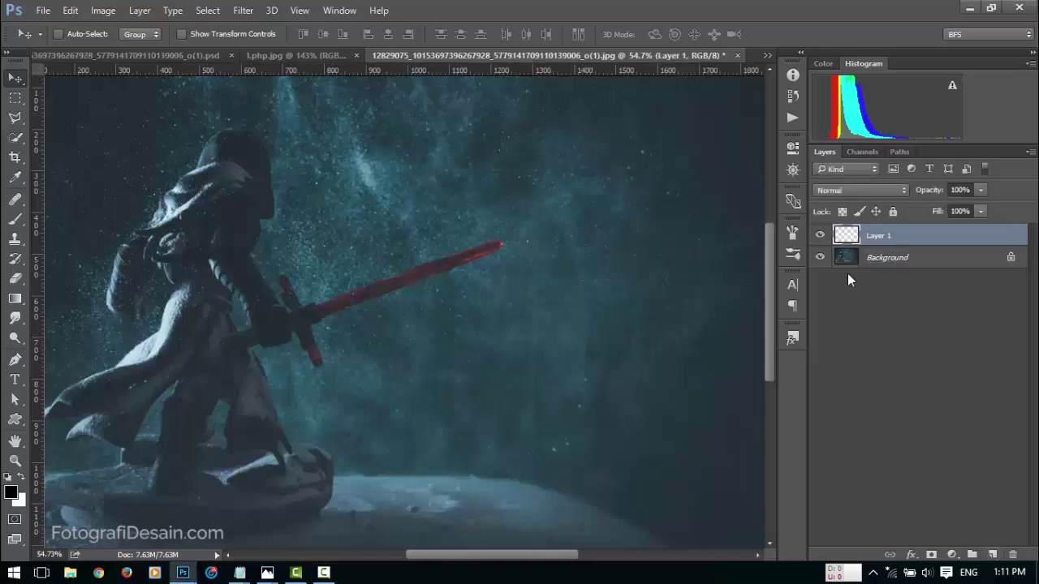
pyautogui.doubleClick(880, 236)
pyautogui.write('Saber')
pyautogui.press('Return')
# Set up the Brush tool with white as the foreground colour, a size of 38 px and 20% hardness
pyautogui.click(15, 218)
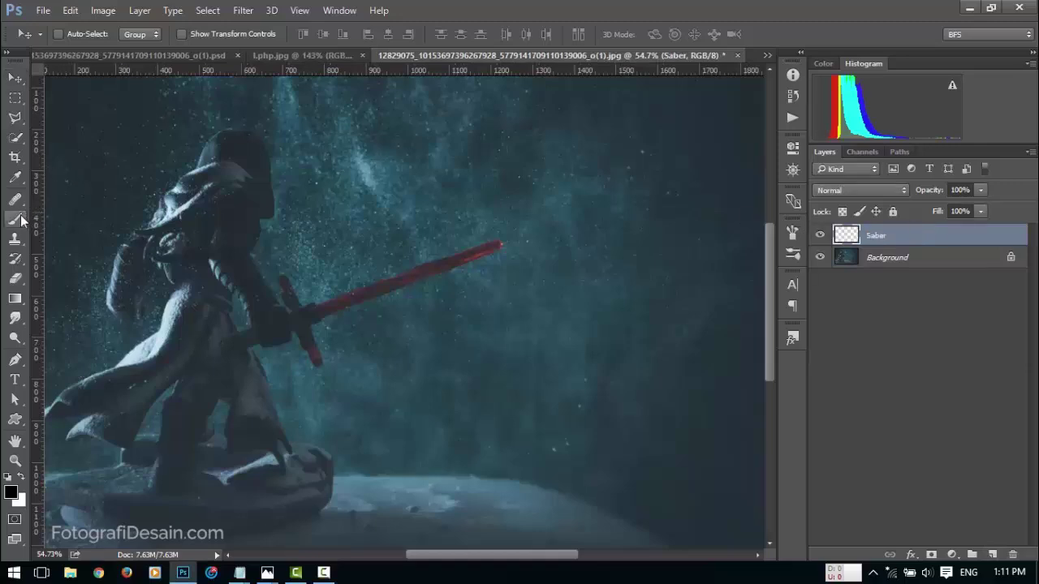
pyautogui.click(19, 479)
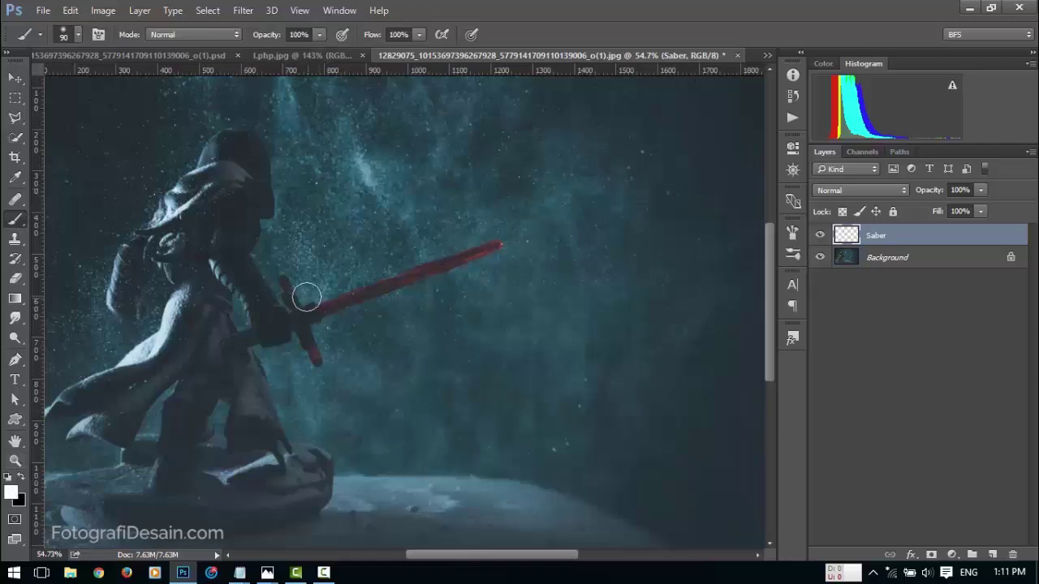
pyautogui.rightClick(337, 212)
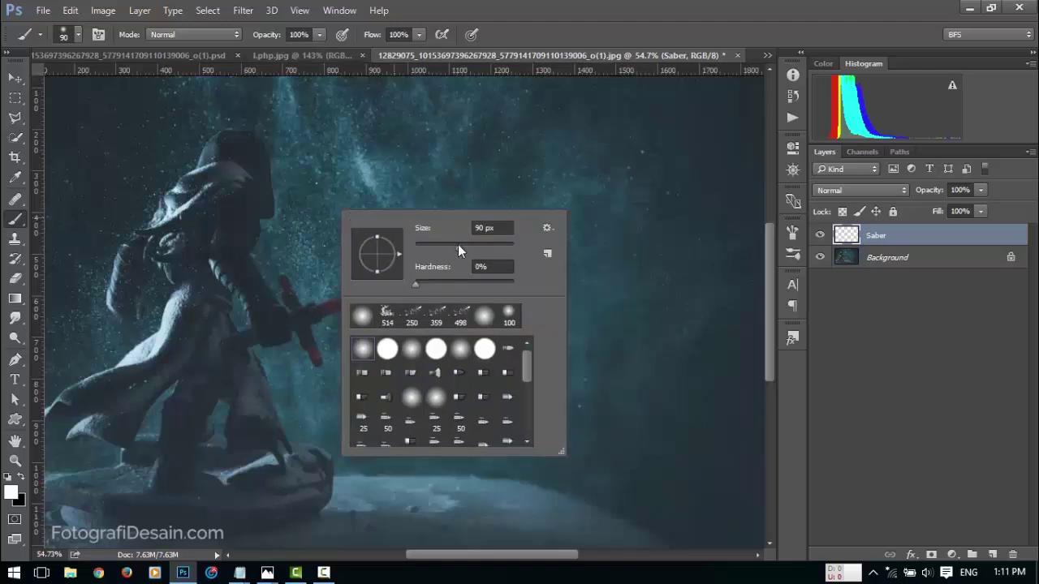
pyautogui.moveTo(458, 244); pyautogui.dragTo(447, 245)
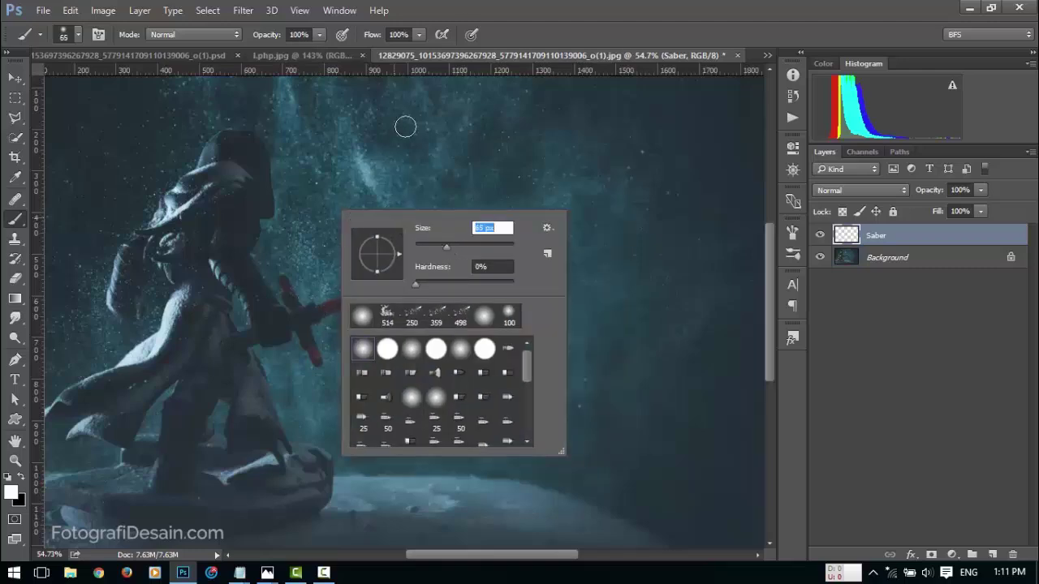
pyautogui.press('Return')
pyautogui.scroll(2, 355, 297)
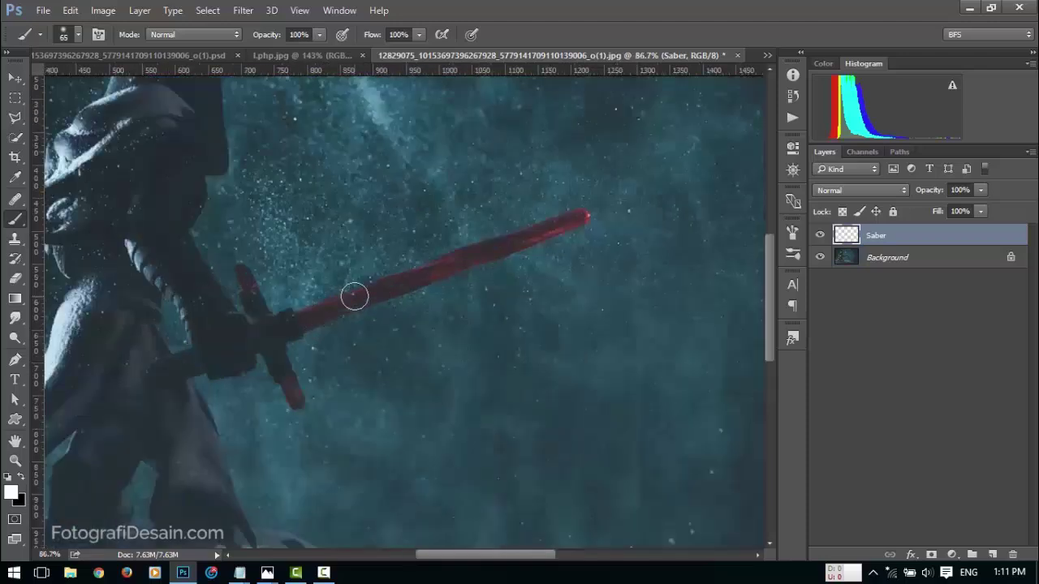
pyautogui.scroll(1, 354, 297)
pyautogui.rightClick(442, 171)
pyautogui.moveTo(544, 203); pyautogui.dragTo(534, 200)
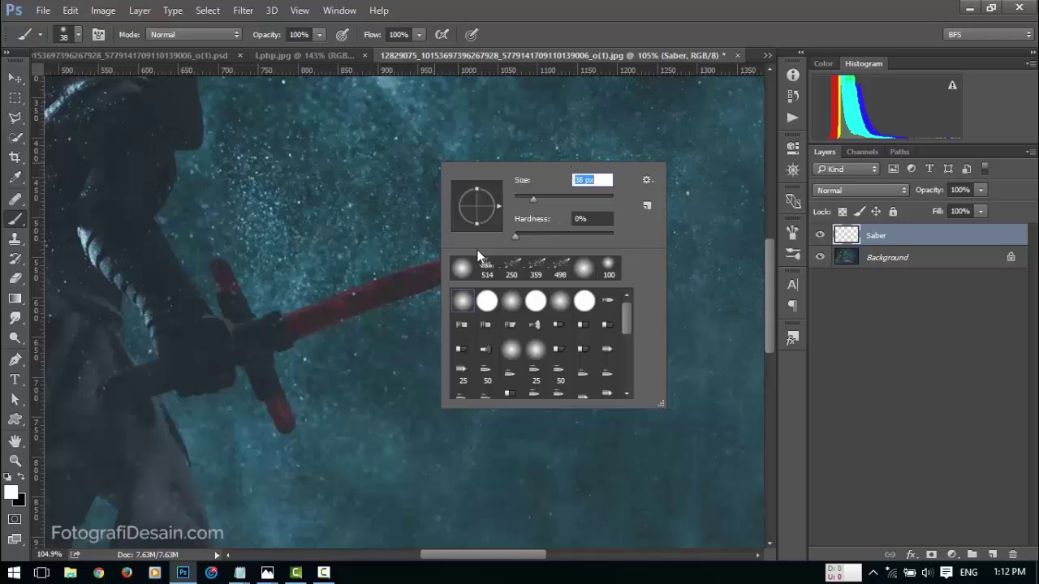
pyautogui.moveTo(511, 236); pyautogui.dragTo(535, 234)
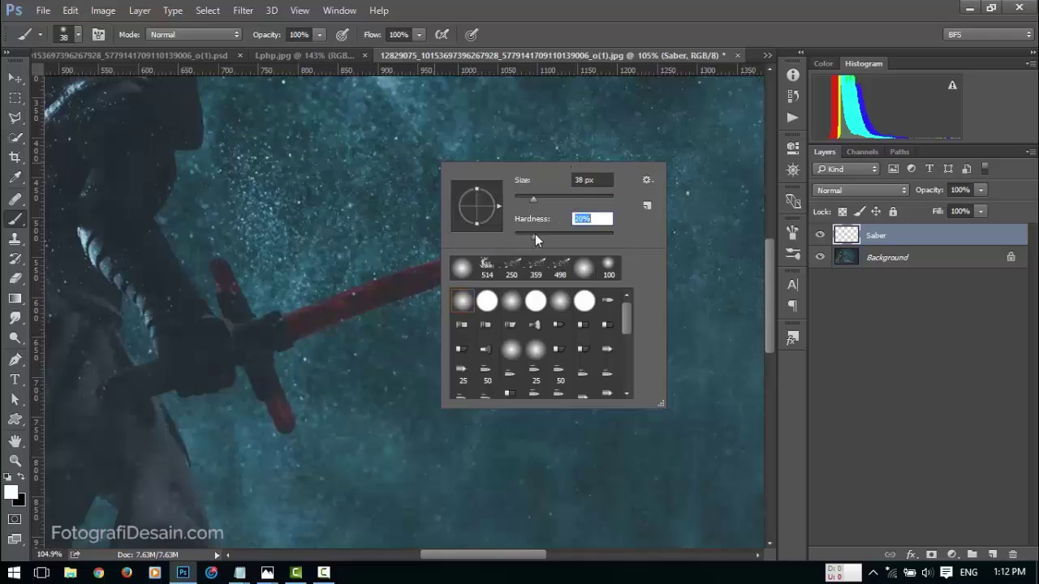
pyautogui.click(574, 11)
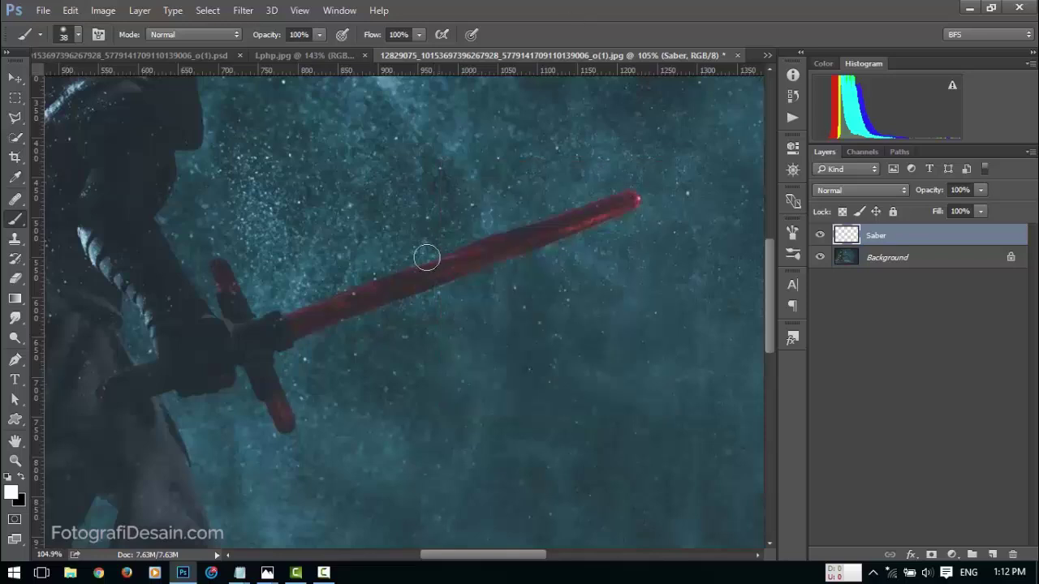
# Paint a straight white stroke along the red blade from the hilt, and smudge its end out to the blade's tip at 50% strength
pyautogui.click(282, 329)
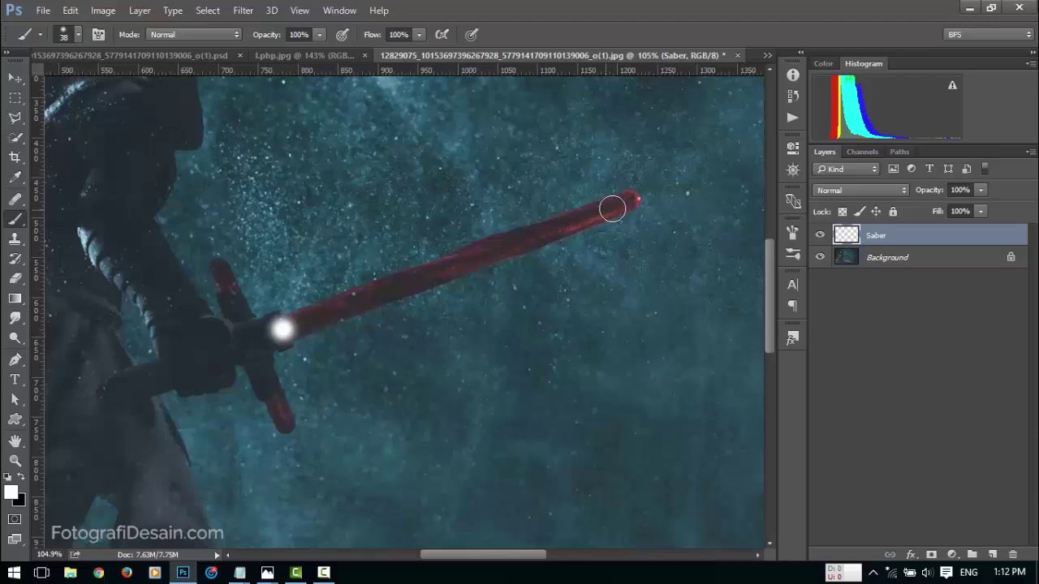
pyautogui.keyDown('shift'); pyautogui.click(610, 206); pyautogui.keyUp('shift')
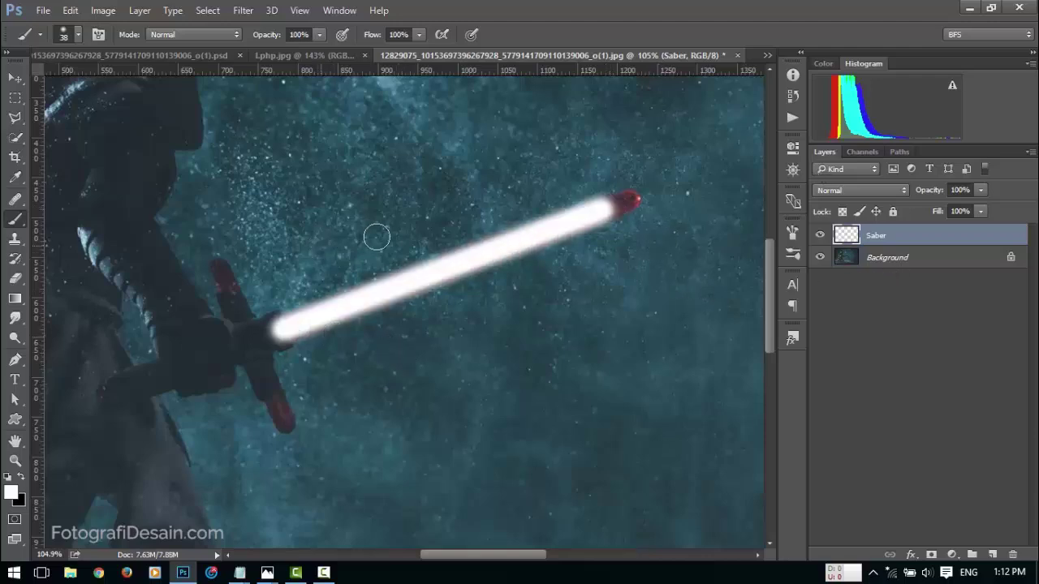
pyautogui.click(13, 319)
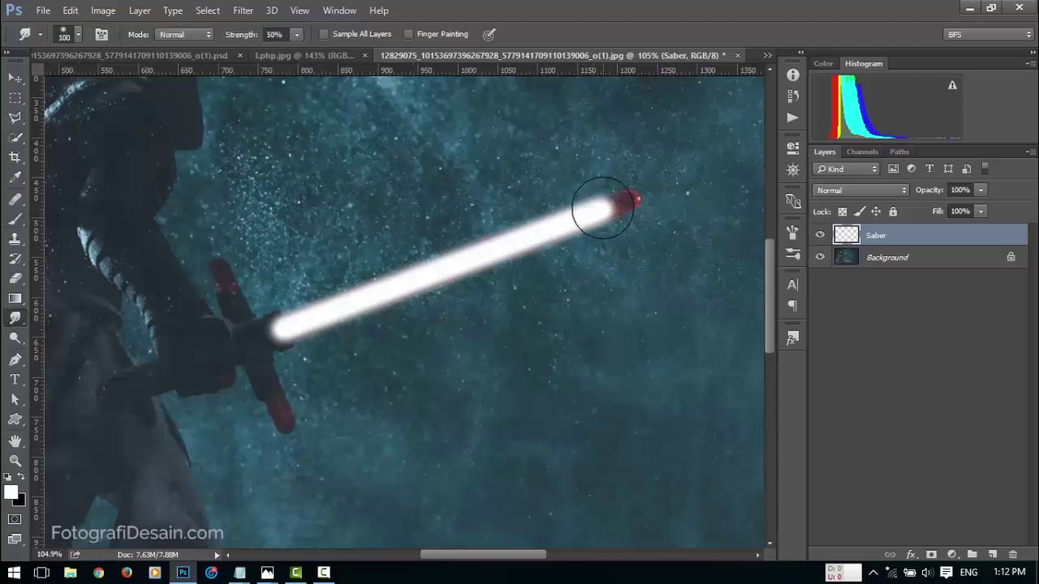
pyautogui.moveTo(607, 208)
pyautogui.mouseDown()
pyautogui.moveTo(599, 204)
pyautogui.moveTo(622, 206)
pyautogui.moveTo(666, 181)
pyautogui.mouseUp()
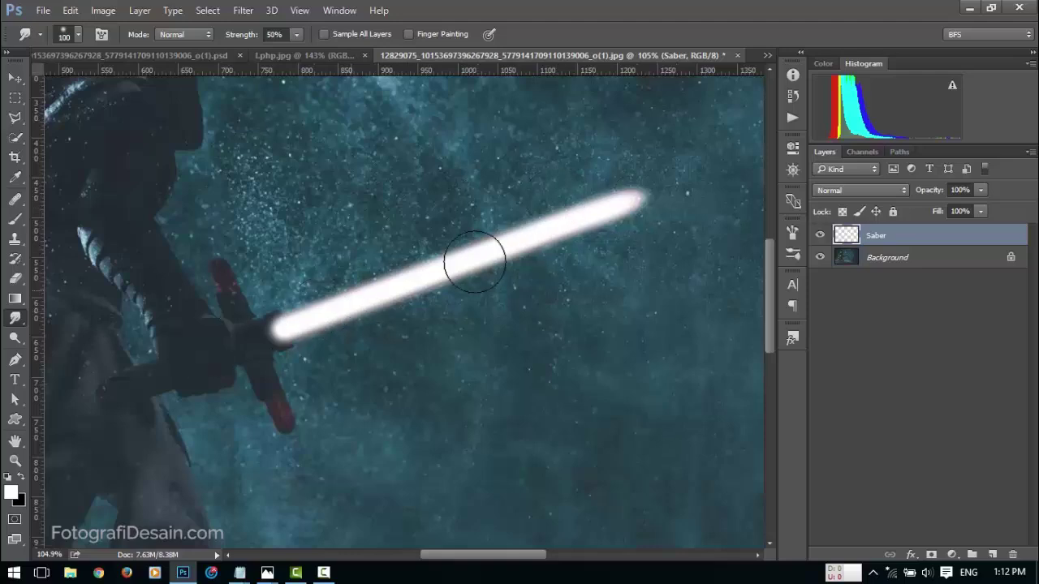
# Rotate the white saber stroke with Free Transform until it stands vertical with its tip pointing up
pyautogui.click(15, 78)
pyautogui.click(506, 345)
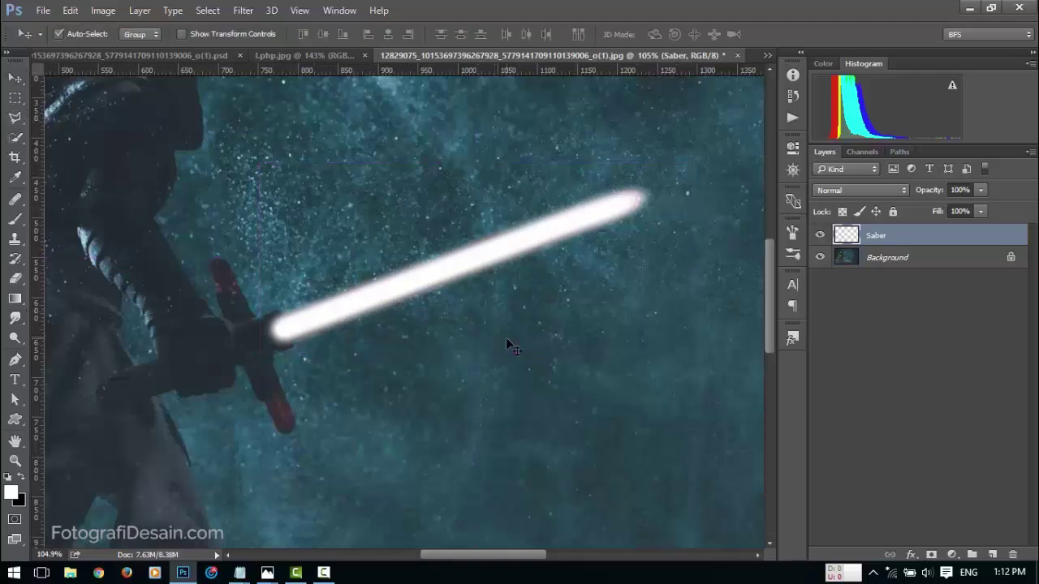
pyautogui.hotkey('ctrl', 't')
pyautogui.moveTo(227, 369); pyautogui.dragTo(497, 485)
pyautogui.press('Return')
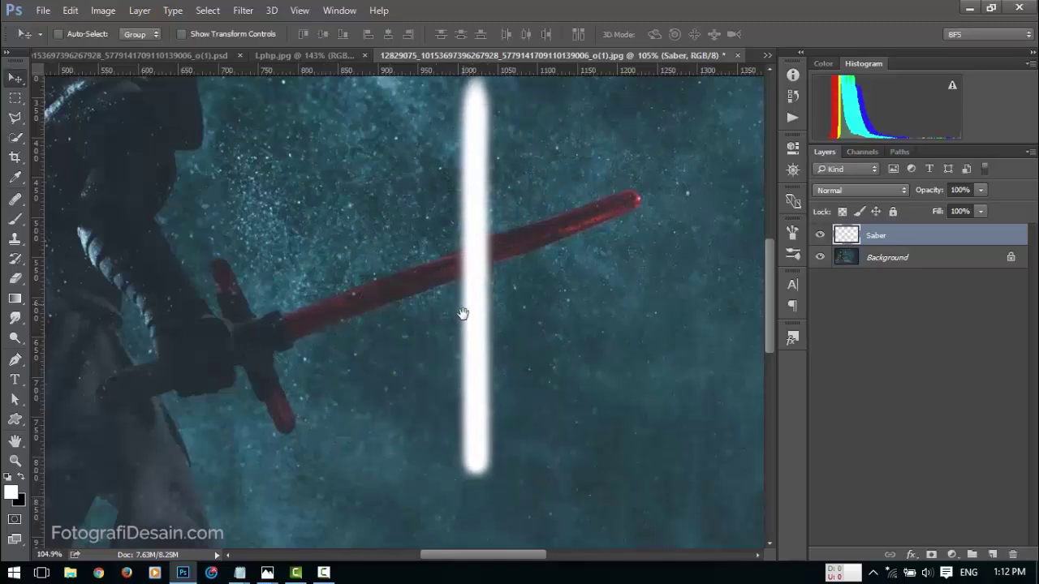
# Apply a Perspective transform to the vertical saber stroke, narrowing it slightly towards its tip
pyautogui.moveTo(462, 306); pyautogui.dragTo(461, 323)
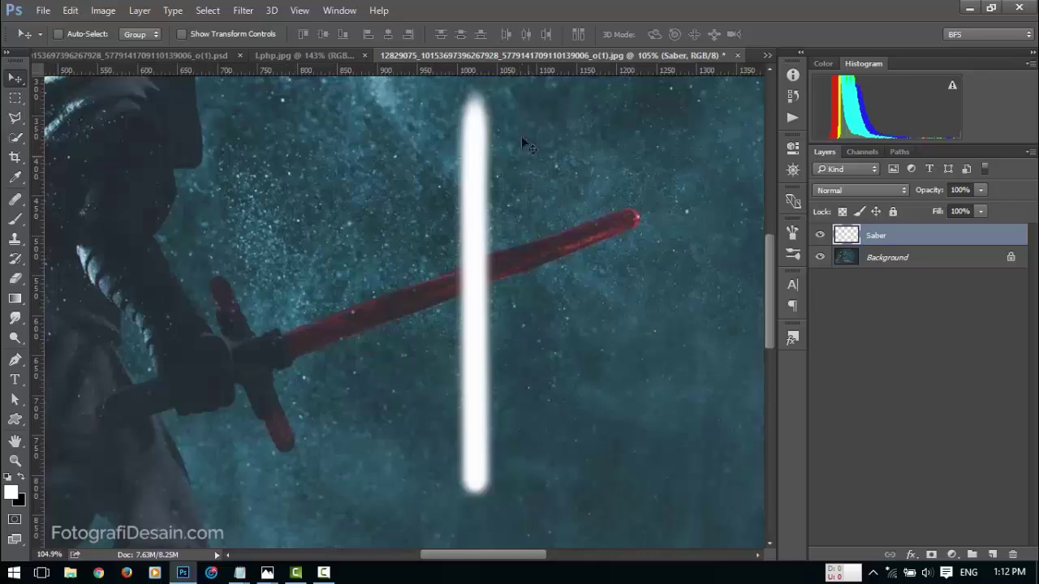
pyautogui.click(71, 10)
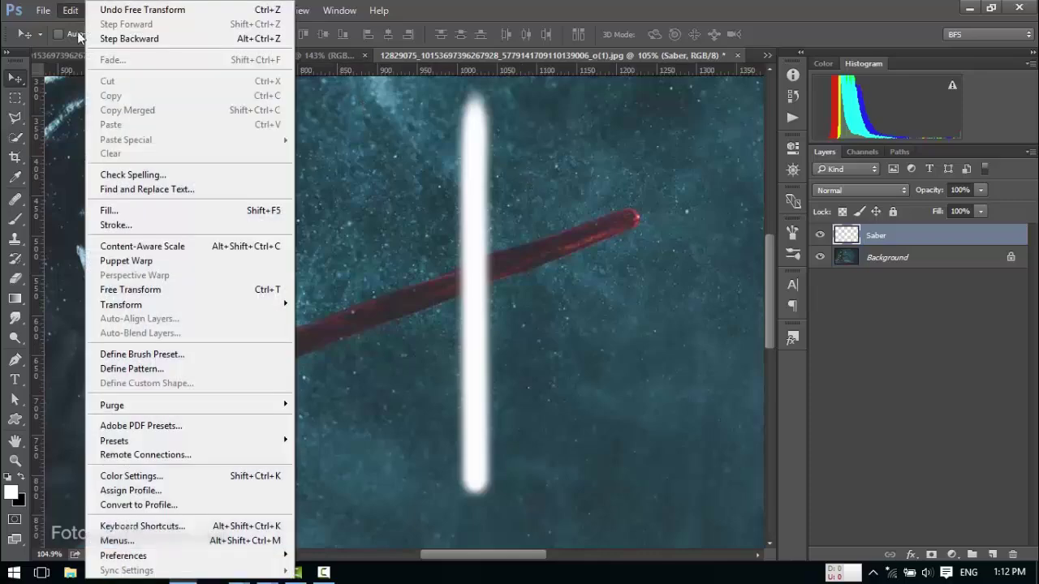
pyautogui.moveTo(258, 306)
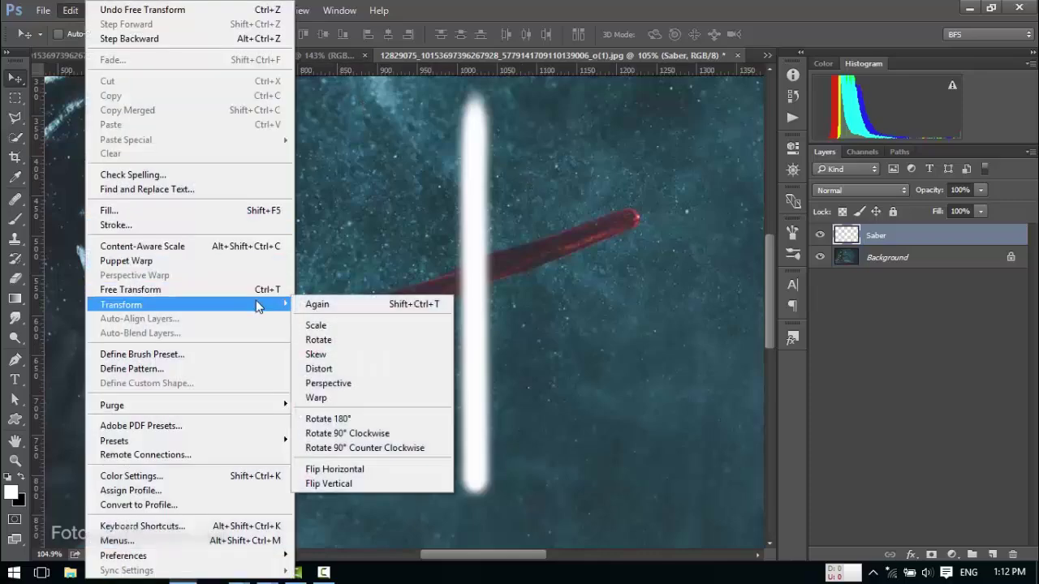
pyautogui.click(371, 381)
pyautogui.moveTo(539, 160); pyautogui.dragTo(543, 203)
pyautogui.moveTo(505, 91); pyautogui.dragTo(495, 85)
pyautogui.click(693, 34)
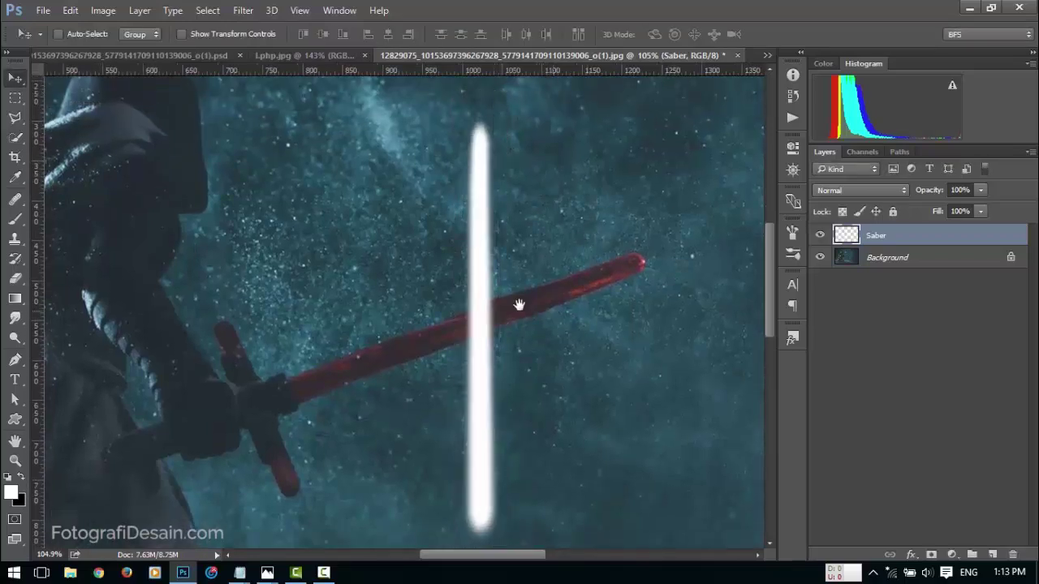
# Apply the ZigZag filter to the saber stroke with an amount of 3, an increased number of ridges and the Pond Ripples style
pyautogui.moveTo(519, 304); pyautogui.dragTo(471, 294)
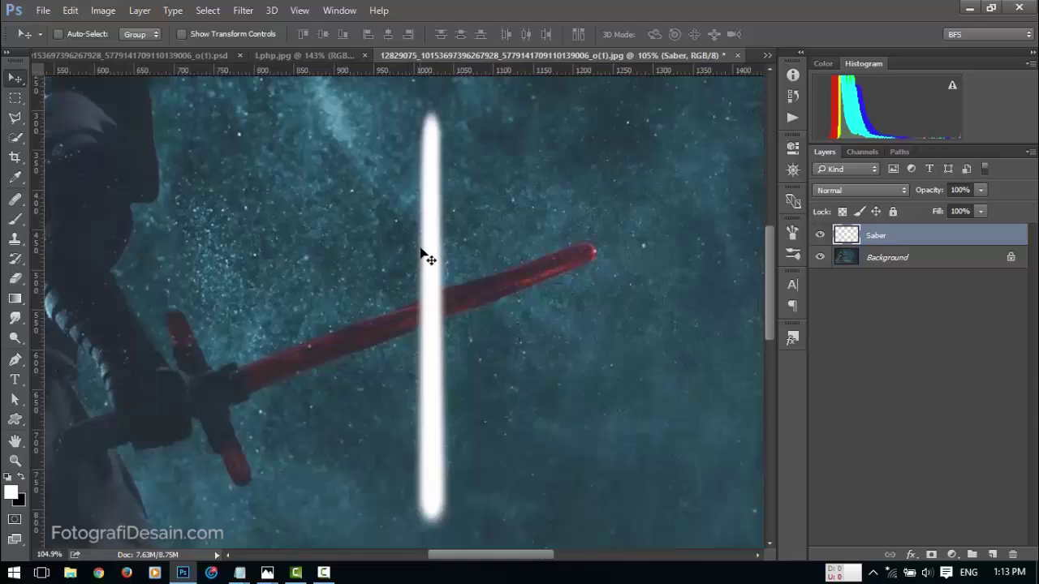
pyautogui.click(244, 11)
pyautogui.moveTo(345, 211)
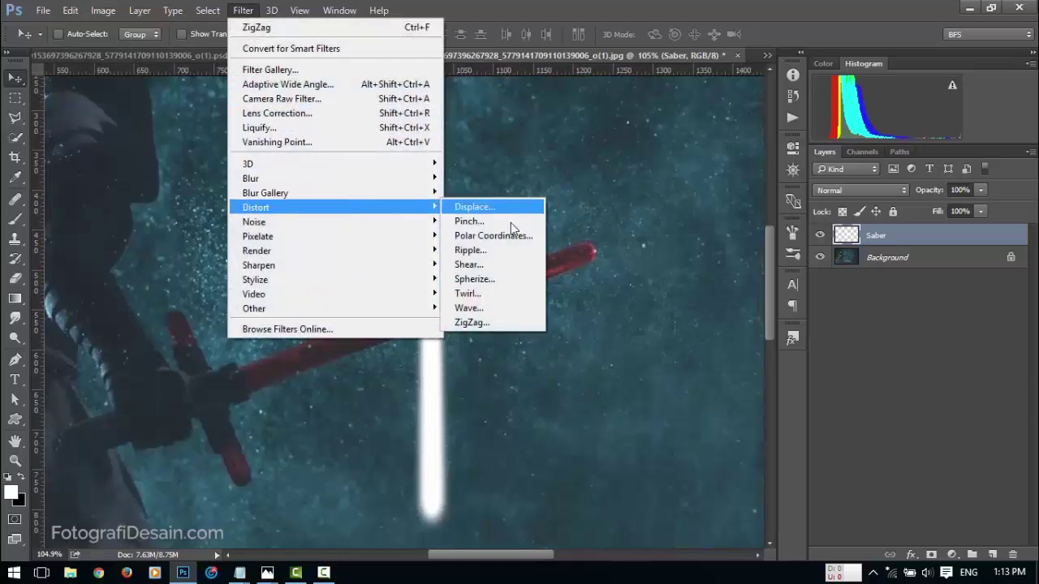
pyautogui.click(498, 319)
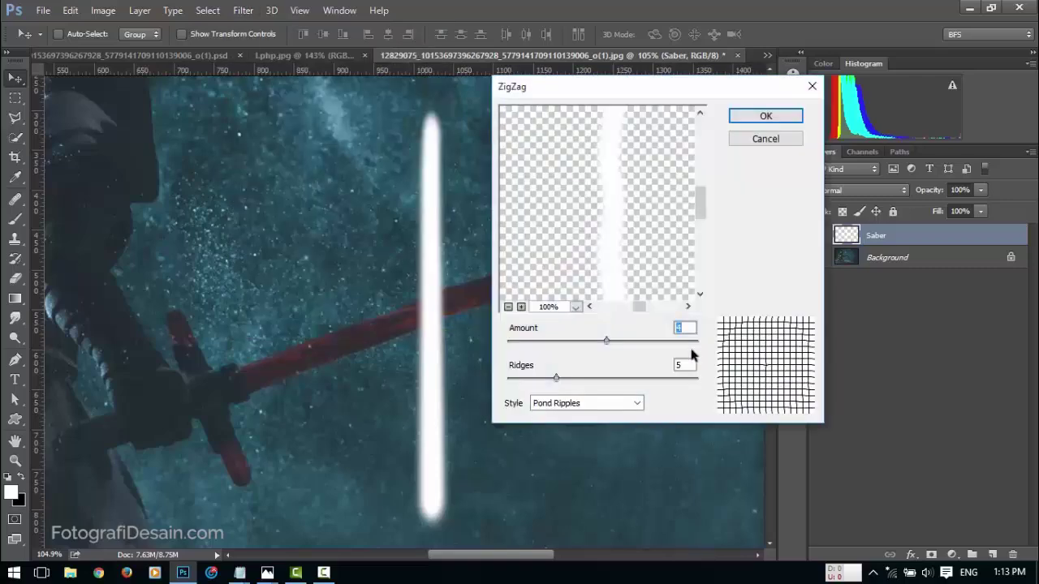
pyautogui.moveTo(607, 344); pyautogui.dragTo(603, 341)
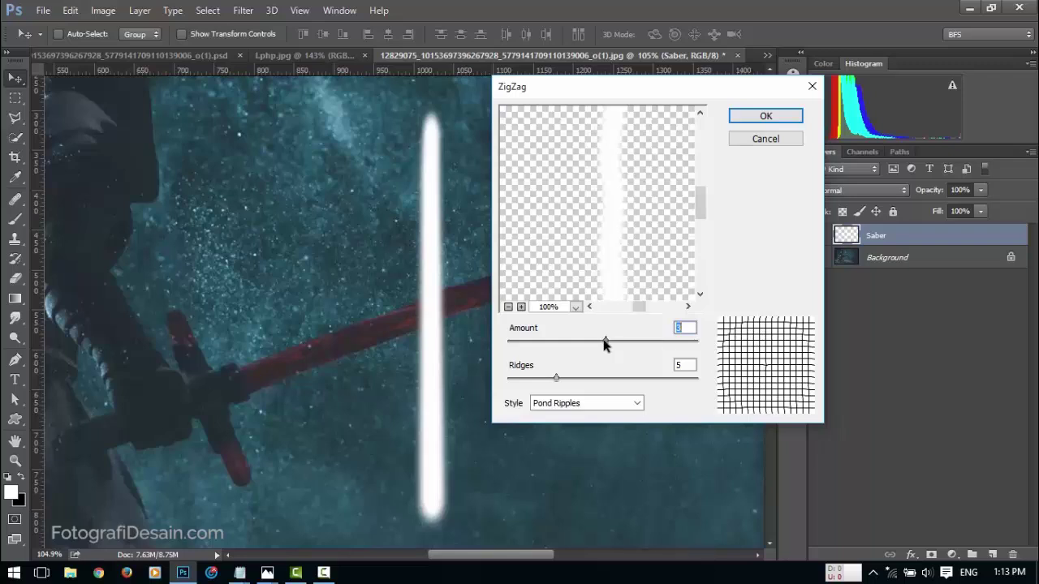
pyautogui.moveTo(557, 378); pyautogui.dragTo(585, 380)
pyautogui.click(772, 118)
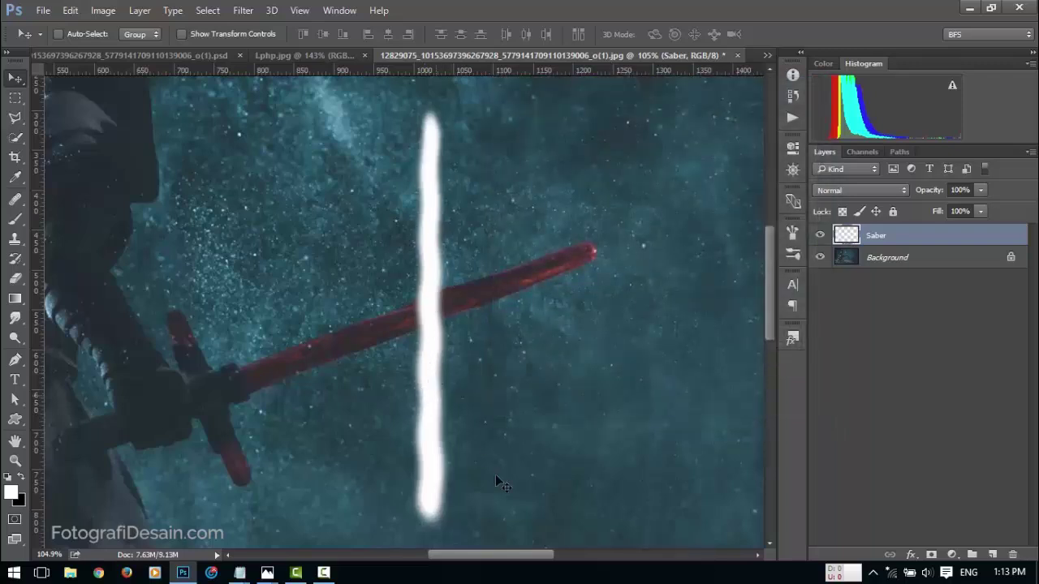
# Rotate the wavy saber stroke 69.7° with Free Transform so it lies over the red blade
pyautogui.hotkey('ctrl', 't')
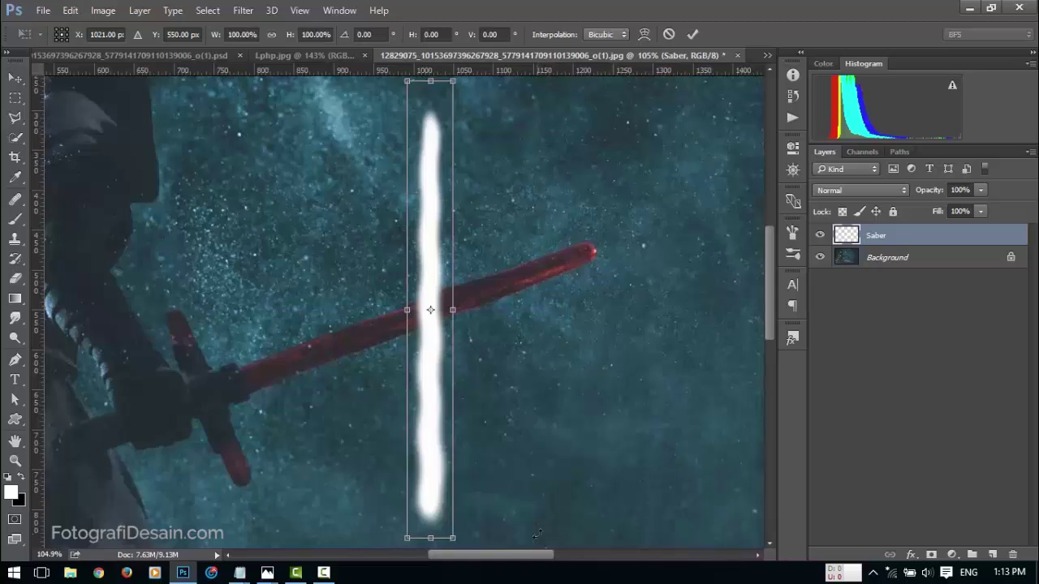
pyautogui.moveTo(513, 522)
pyautogui.mouseDown()
pyautogui.moveTo(341, 521)
pyautogui.moveTo(293, 427)
pyautogui.moveTo(282, 458)
pyautogui.moveTo(278, 422)
pyautogui.moveTo(286, 459)
pyautogui.mouseUp()
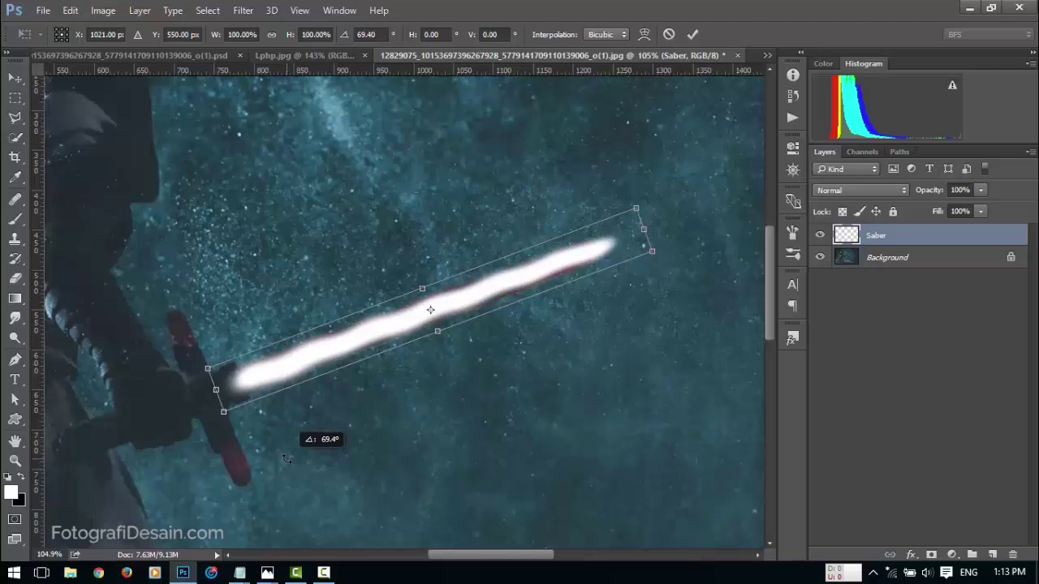
pyautogui.moveTo(286, 459); pyautogui.dragTo(285, 459)
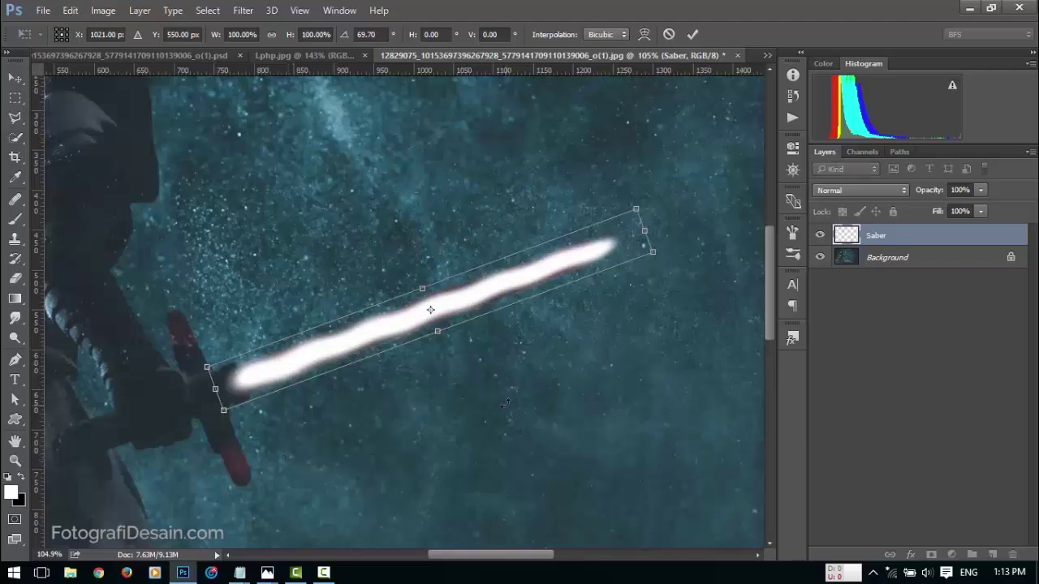
pyautogui.press('Return')
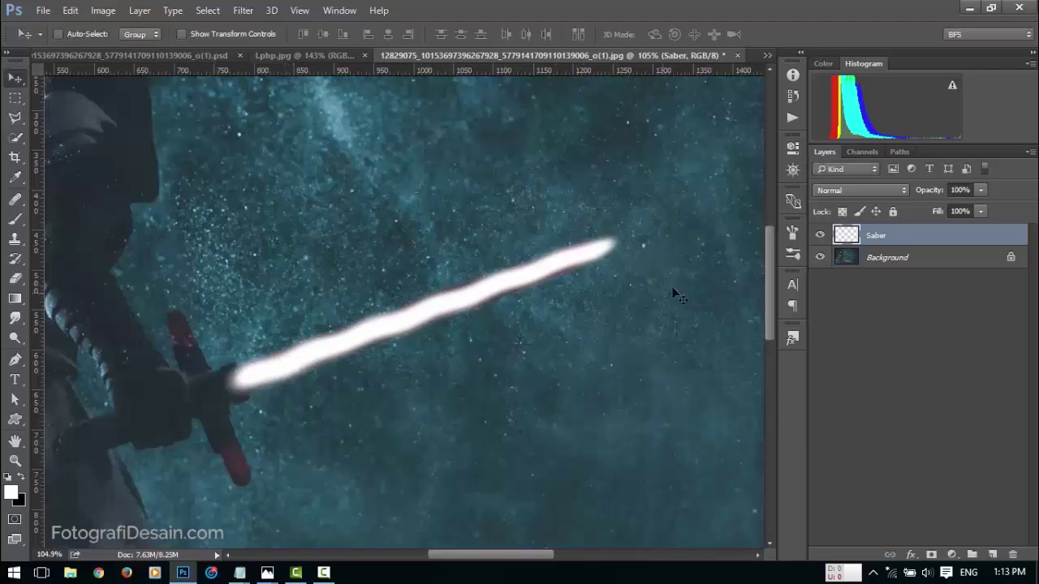
# Add a Gradient Overlay to the Saber layer, placing the gradient's peach colour stop (#ffd0b5) at location 100%
pyautogui.doubleClick(929, 237)
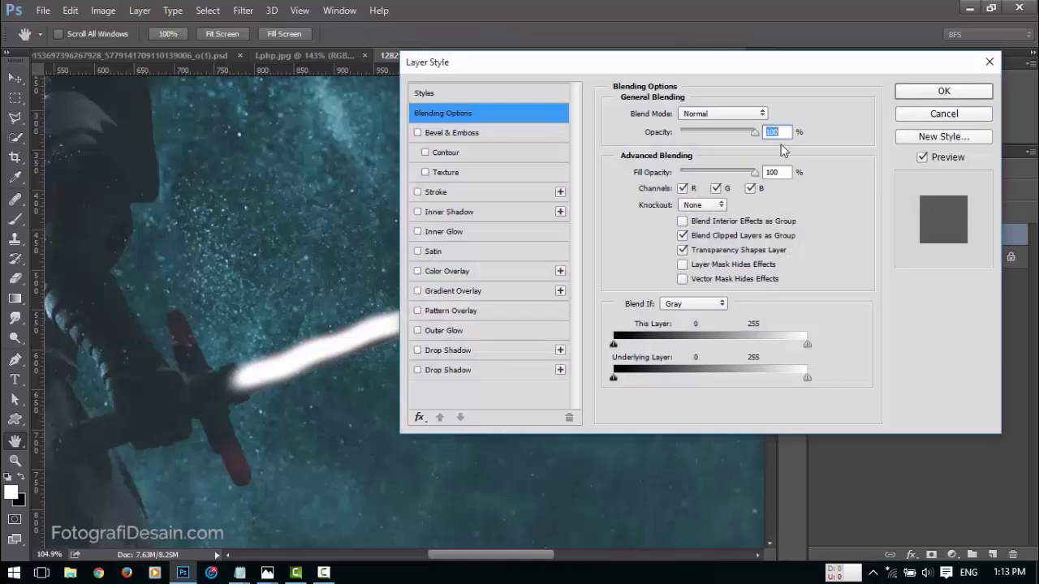
pyautogui.moveTo(654, 70); pyautogui.dragTo(680, 51)
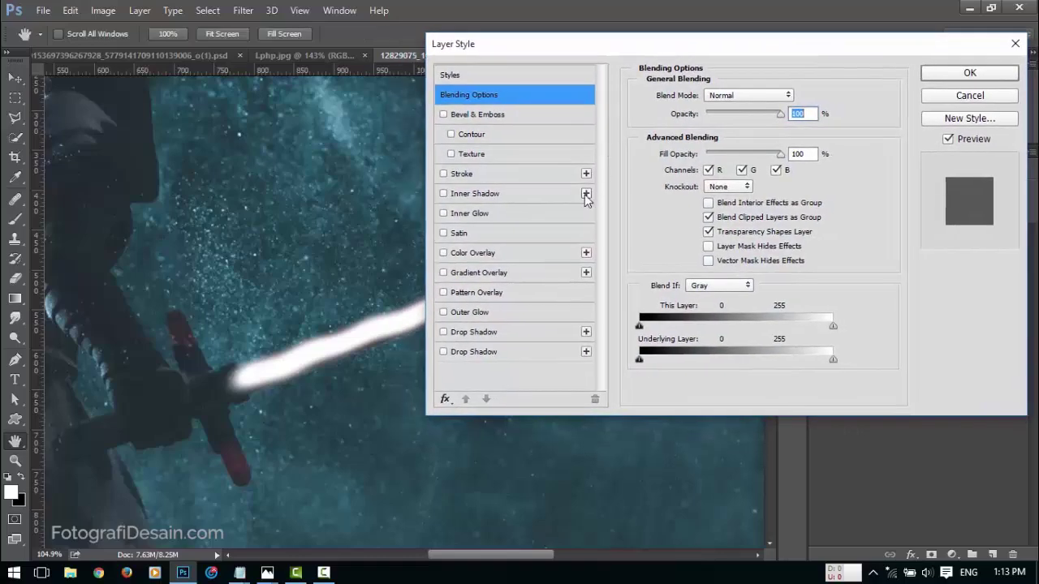
pyautogui.click(500, 274)
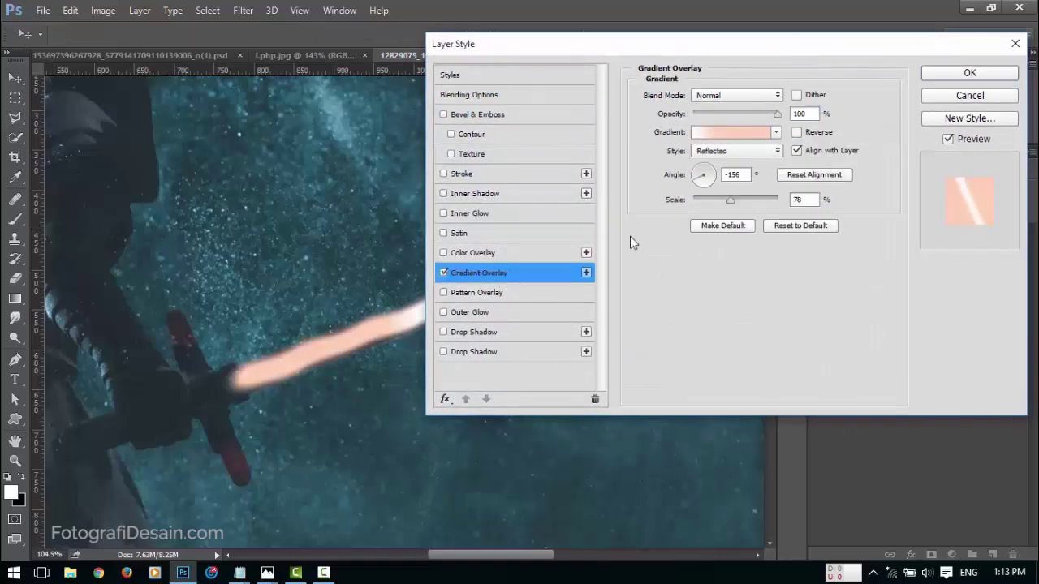
pyautogui.click(731, 134)
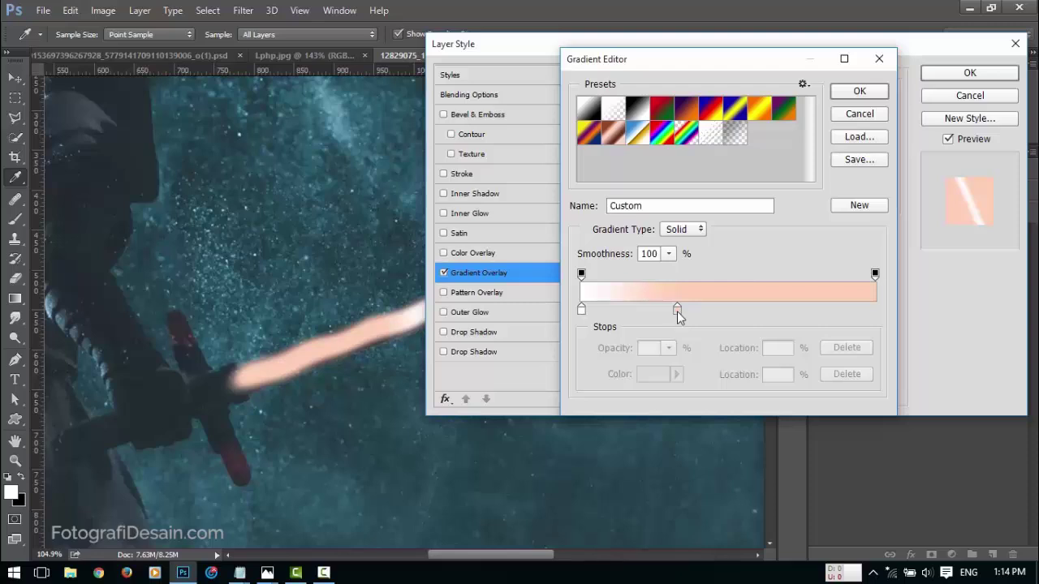
pyautogui.moveTo(677, 309); pyautogui.dragTo(896, 310)
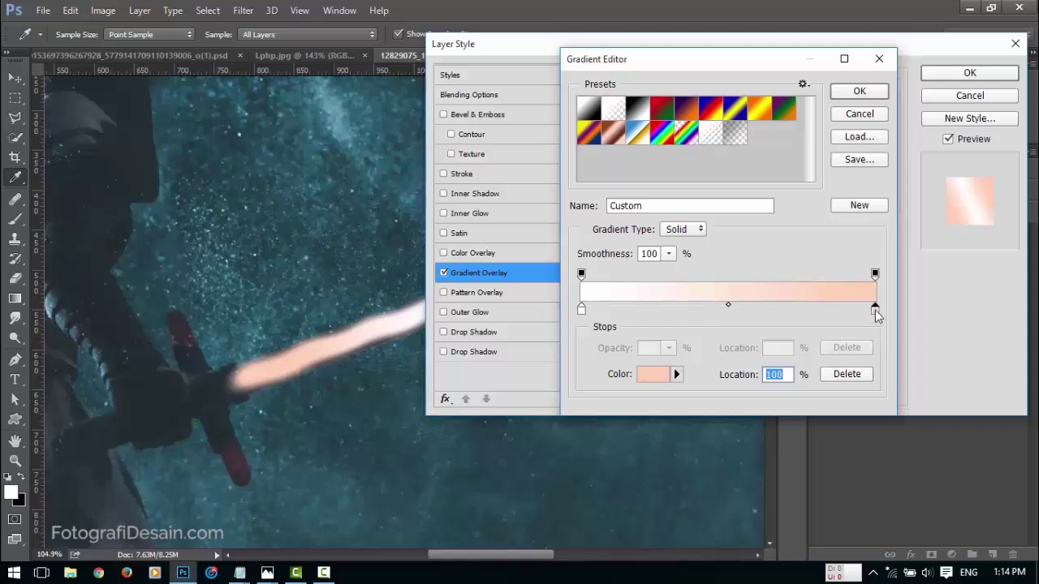
pyautogui.click(652, 374)
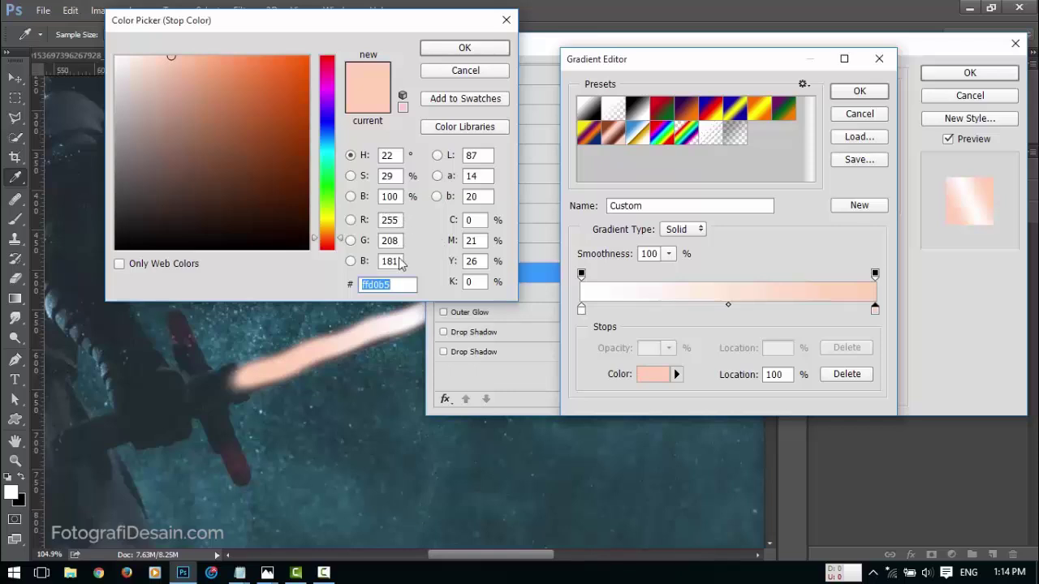
pyautogui.click(464, 47)
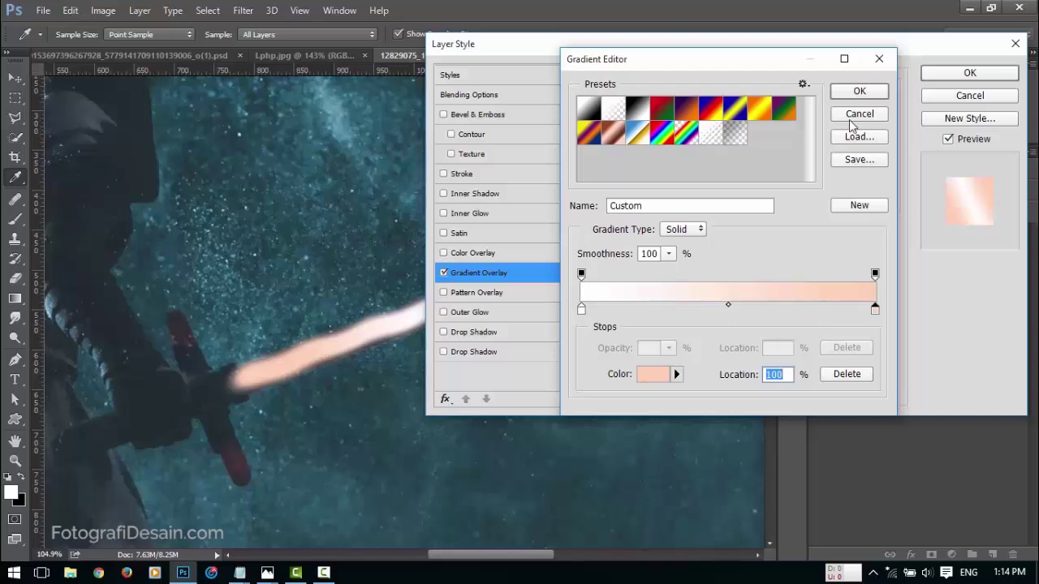
pyautogui.click(859, 94)
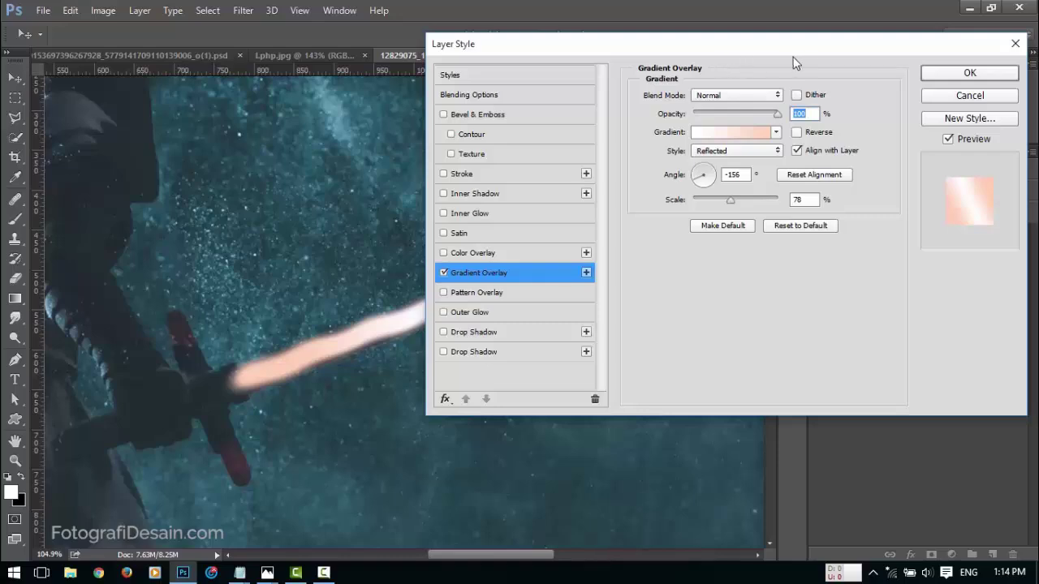
# Set the Gradient Overlay angle to -120° and place the gradient's peach colour stop at location 7%
pyautogui.moveTo(658, 51); pyautogui.dragTo(764, 116)
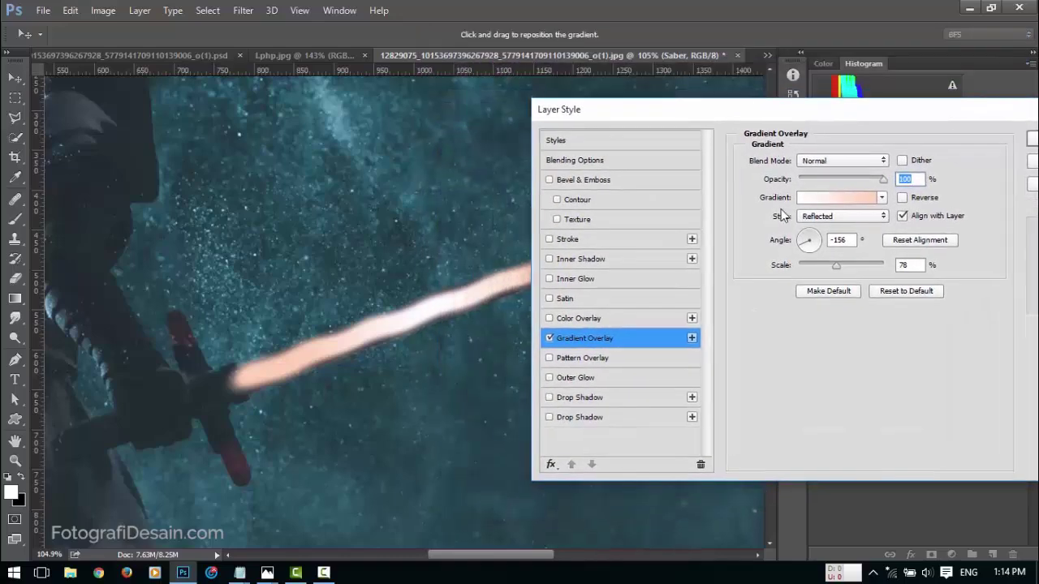
pyautogui.moveTo(802, 250)
pyautogui.mouseDown()
pyautogui.moveTo(797, 234)
pyautogui.moveTo(800, 258)
pyautogui.mouseUp()
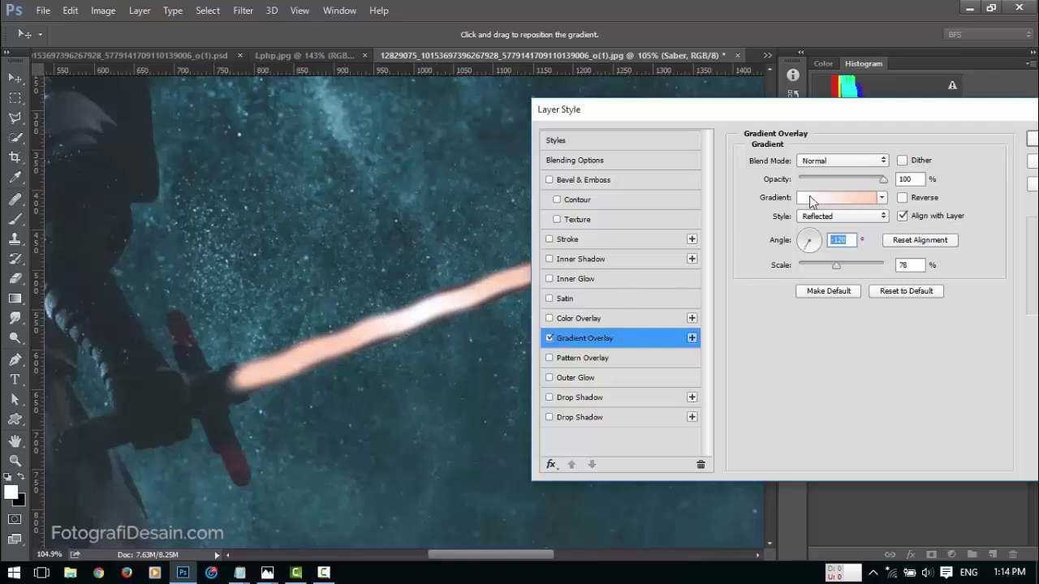
pyautogui.click(835, 204)
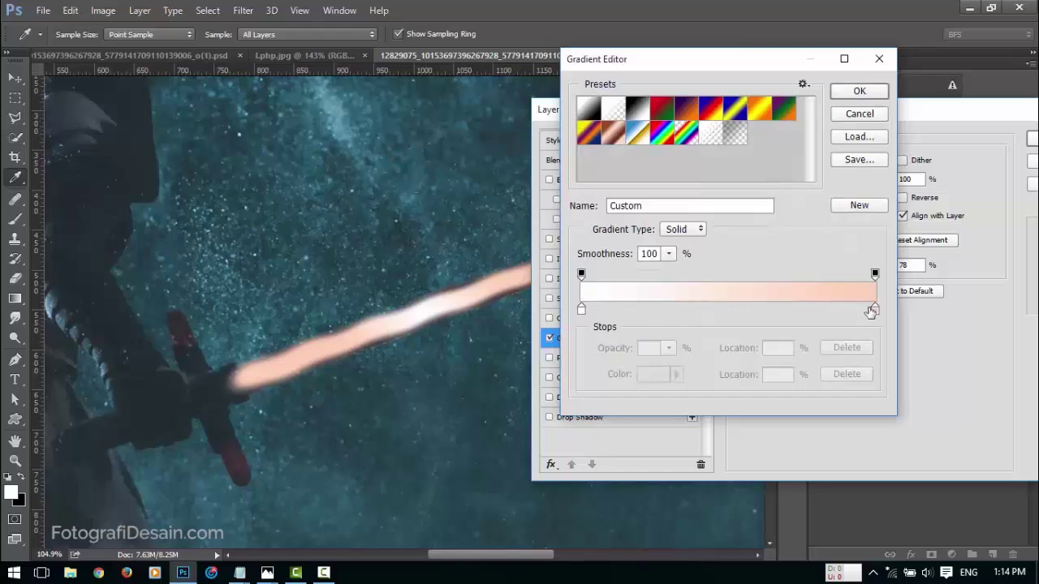
pyautogui.moveTo(872, 311); pyautogui.dragTo(604, 311)
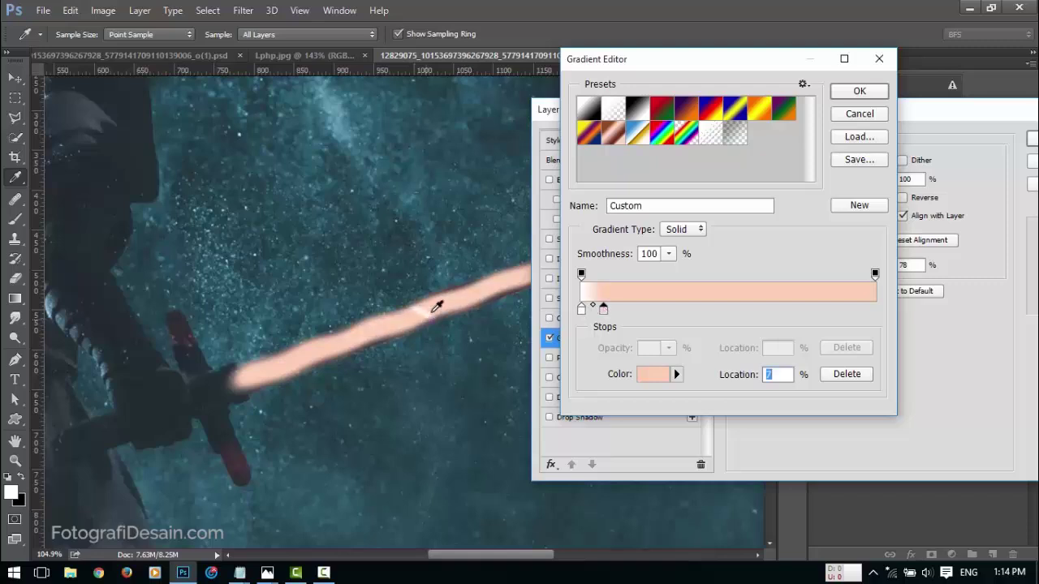
pyautogui.click(853, 91)
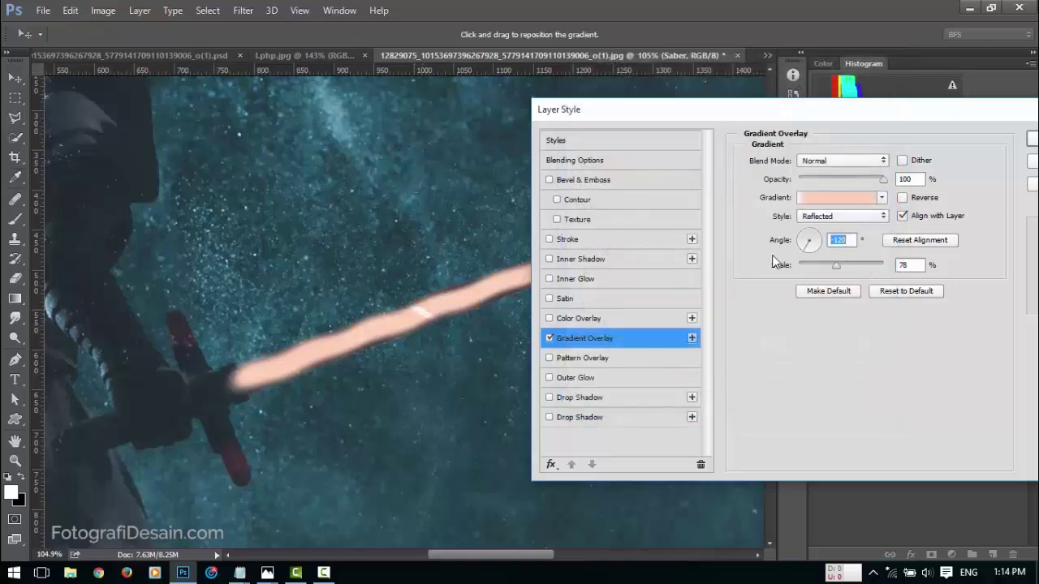
# Align the reflected Gradient Overlay along the blade with an angle of -69° and a scale of 102%, and apply it
pyautogui.moveTo(803, 251); pyautogui.dragTo(796, 238)
pyautogui.moveTo(838, 265); pyautogui.dragTo(850, 270)
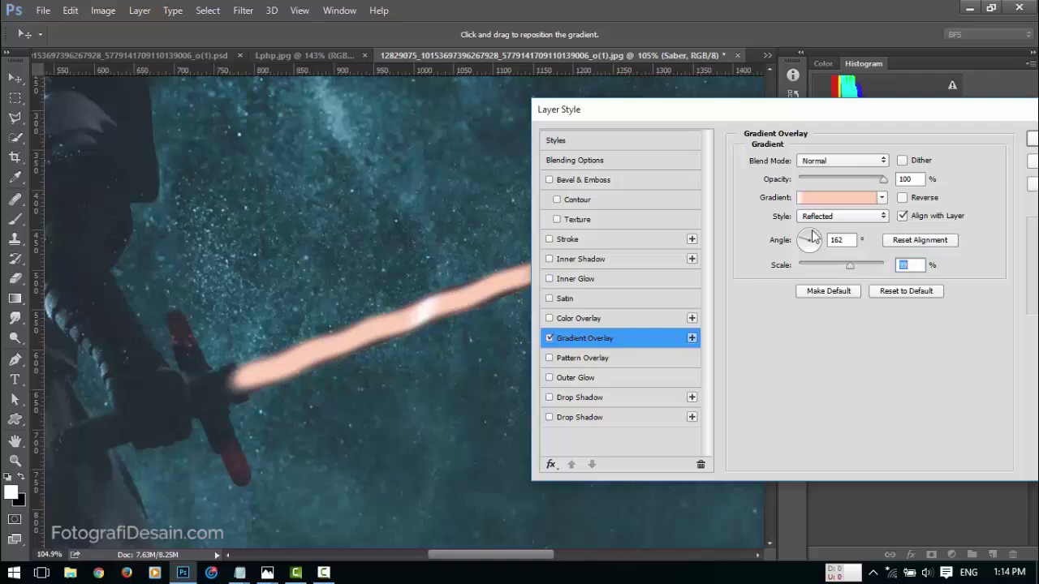
pyautogui.moveTo(802, 241); pyautogui.dragTo(801, 242)
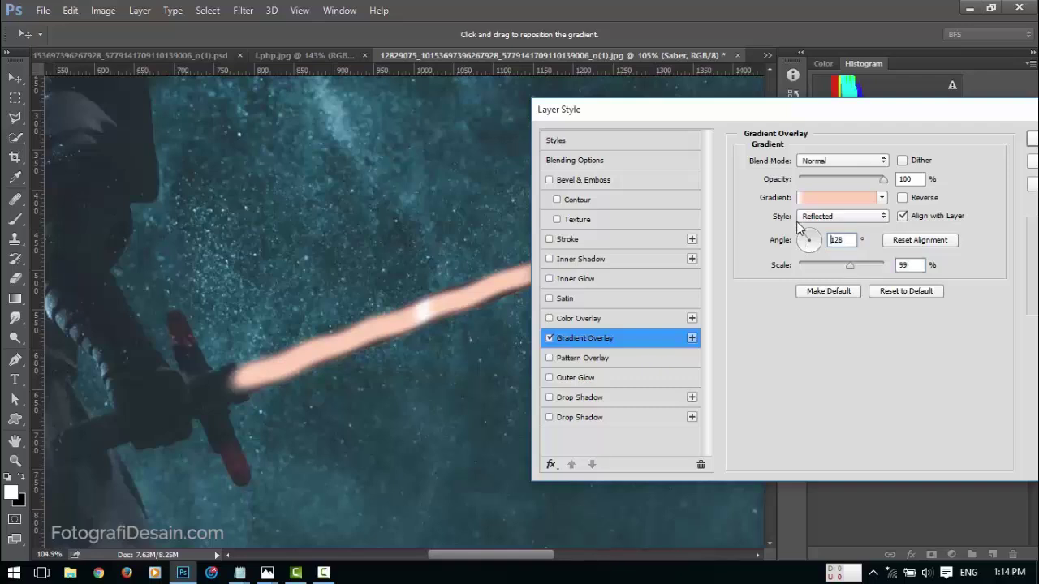
pyautogui.click(807, 217)
pyautogui.click(812, 249)
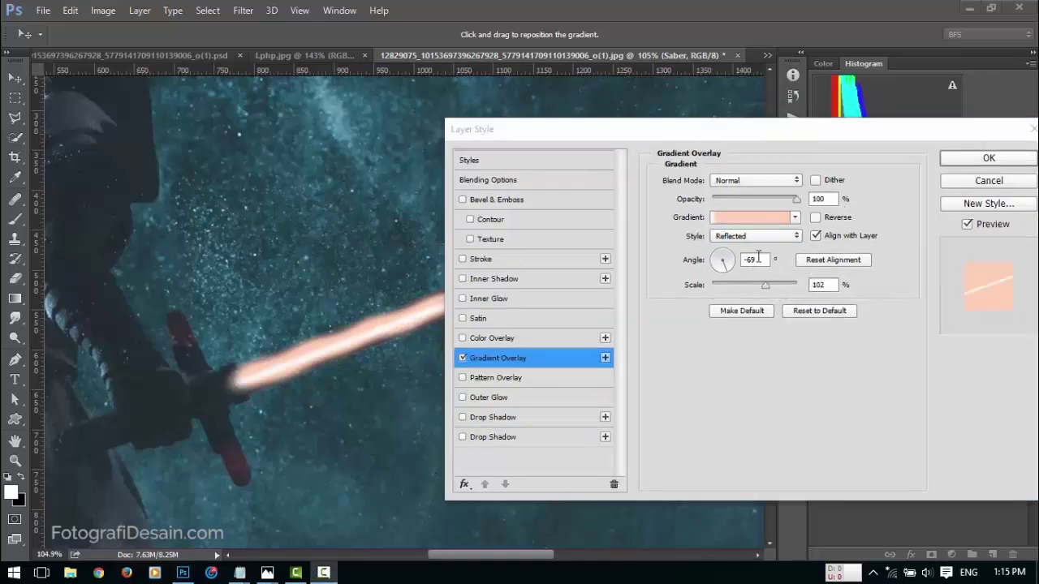
pyautogui.click(978, 159)
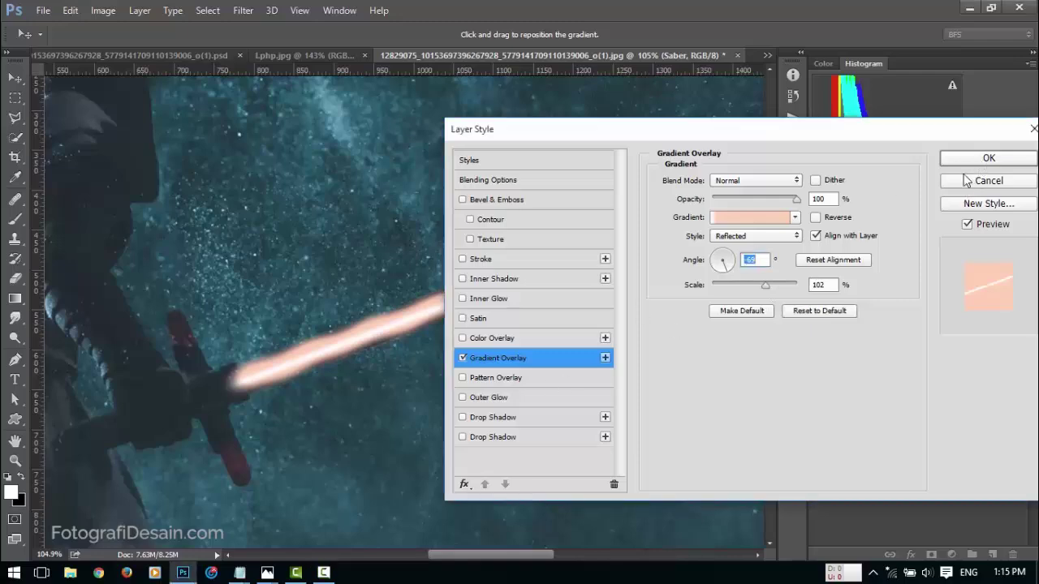
pyautogui.click(986, 159)
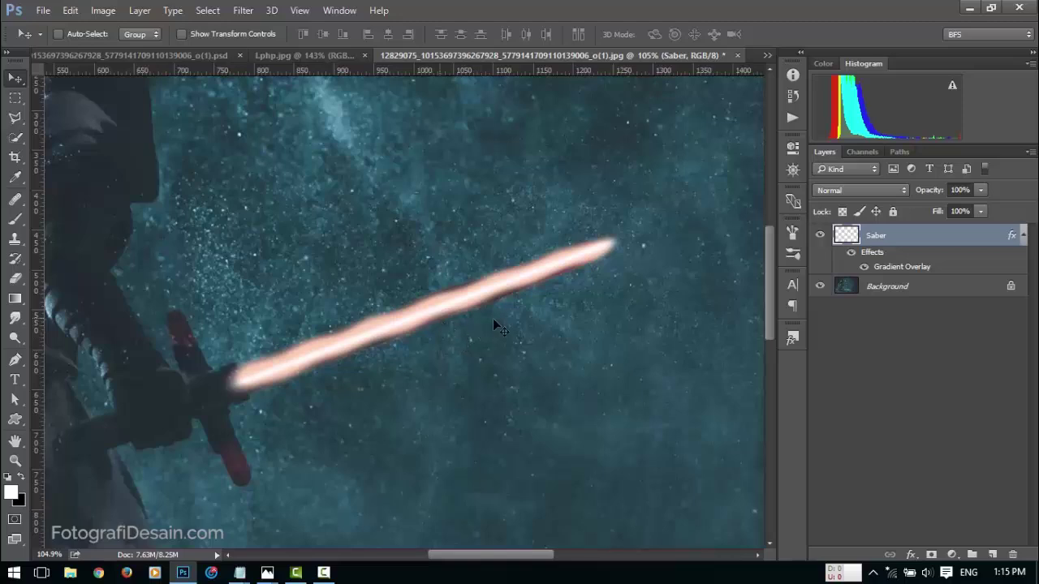
# Add an Outer Glow effect to the Saber layer with the Normal blend mode
pyautogui.doubleClick(954, 242)
pyautogui.moveTo(571, 76); pyautogui.dragTo(775, 38)
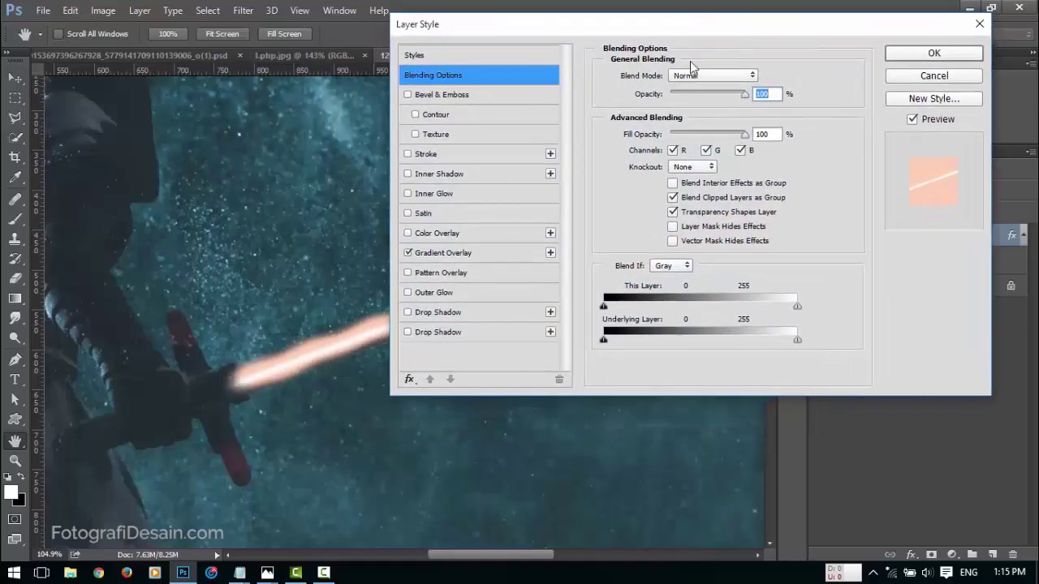
pyautogui.click(455, 294)
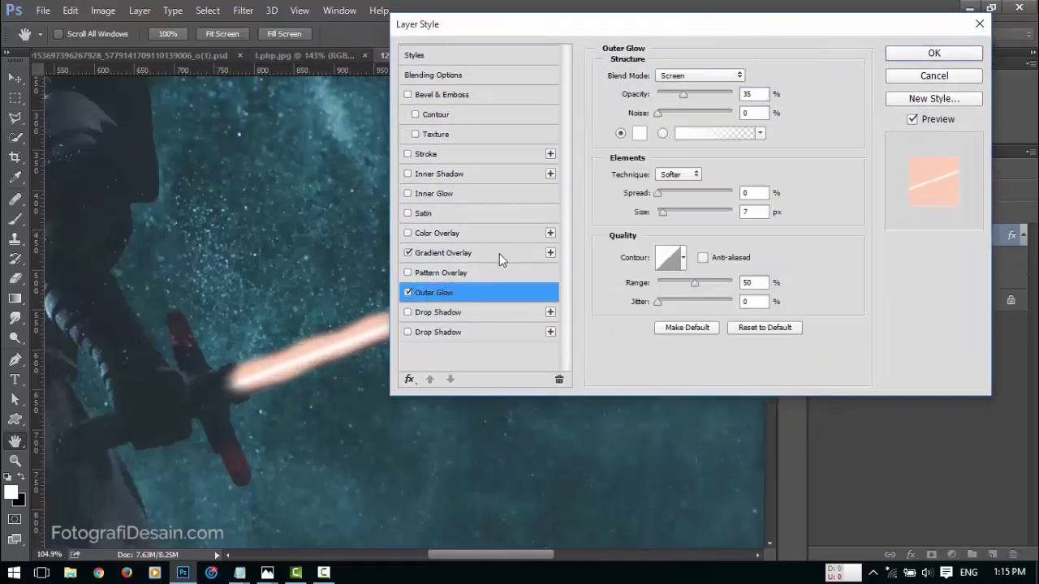
pyautogui.click(741, 76)
pyautogui.click(703, 90)
# Set the Outer Glow colour to red with RGB values 230, 88, 66
pyautogui.click(638, 134)
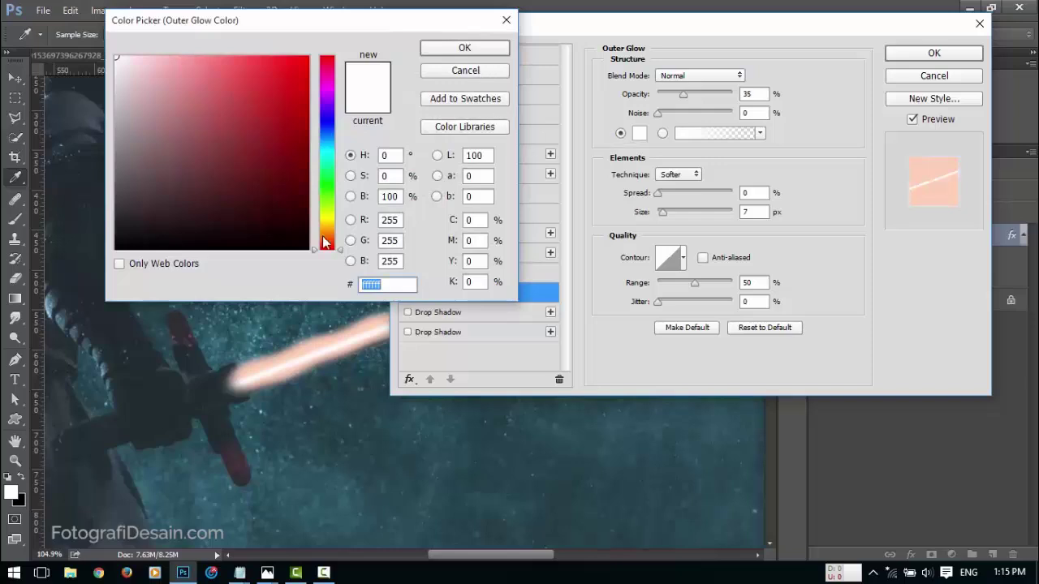
pyautogui.doubleClick(389, 220)
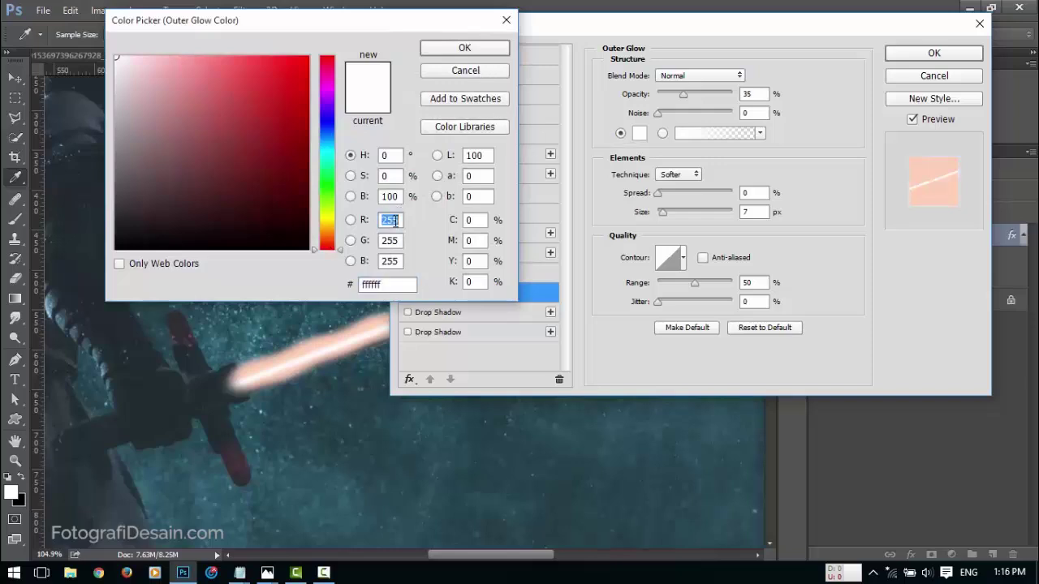
pyautogui.write('230')
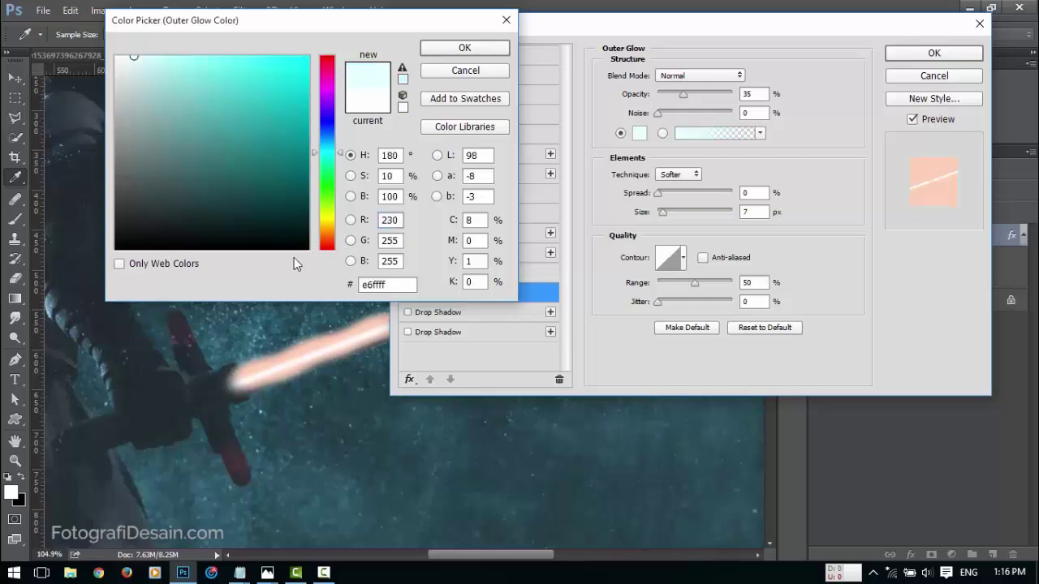
pyautogui.doubleClick(390, 241)
pyautogui.write('88')
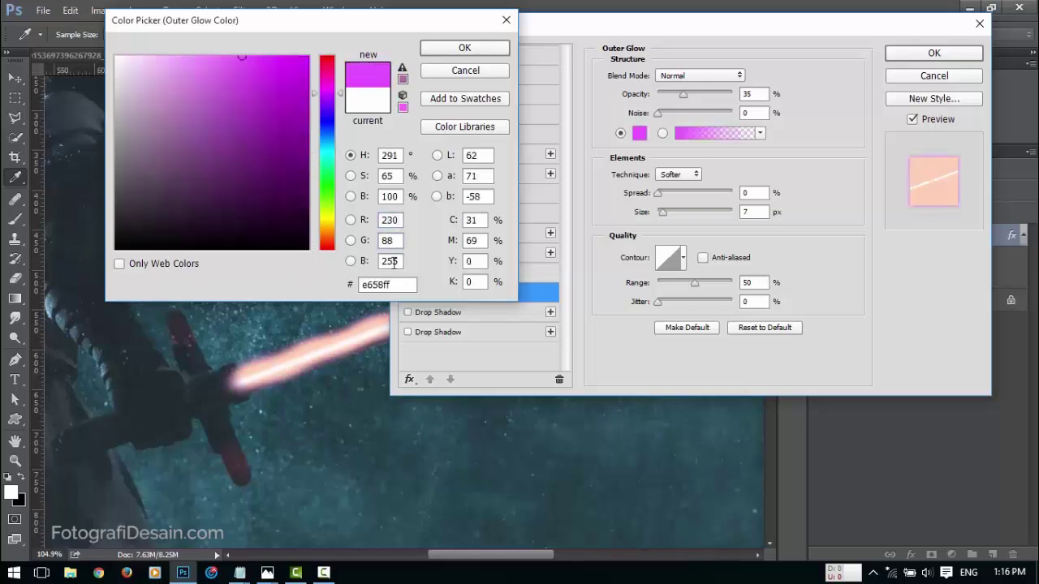
pyautogui.doubleClick(389, 261)
pyautogui.write('66')
pyautogui.click(448, 48)
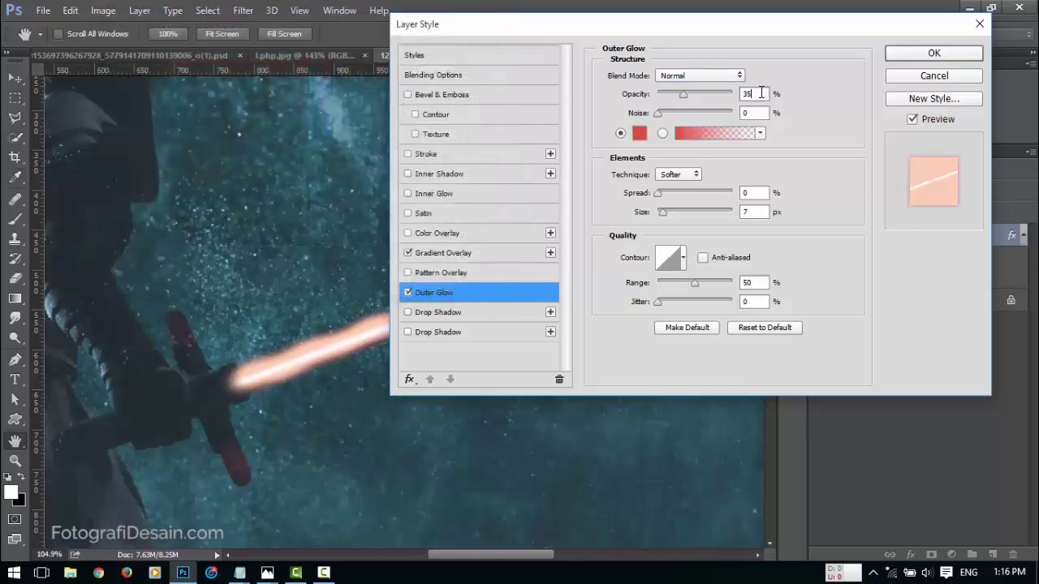
# Set the Outer Glow opacity to 76%, its spread to 1% and its size to 21 px
pyautogui.press('BackSpace')
pyautogui.press('BackSpace')
pyautogui.write('76')
pyautogui.press('Tab')
pyautogui.press('Tab')
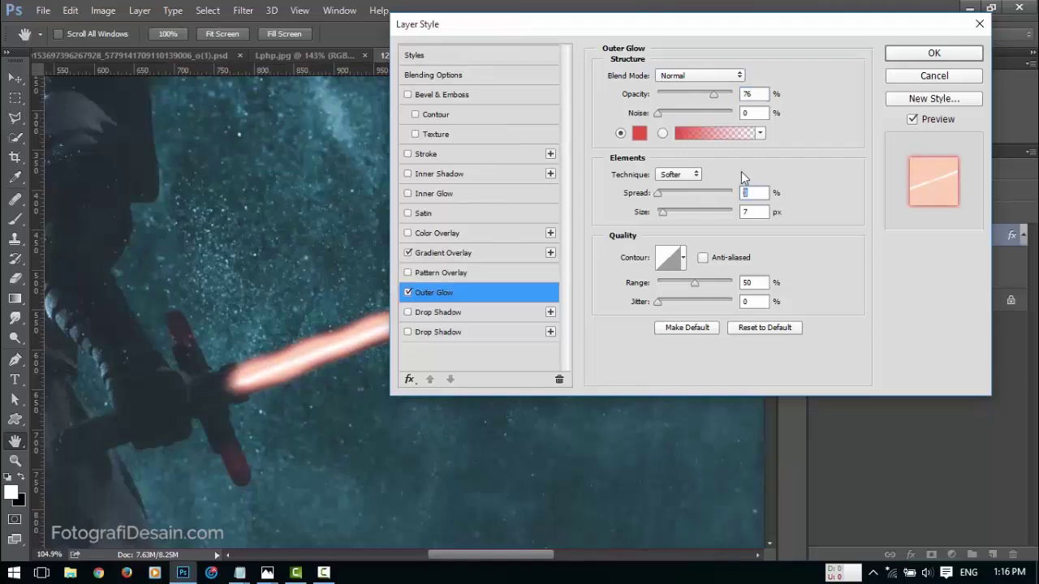
pyautogui.write('1')
pyautogui.press('Tab')
pyautogui.write('2')
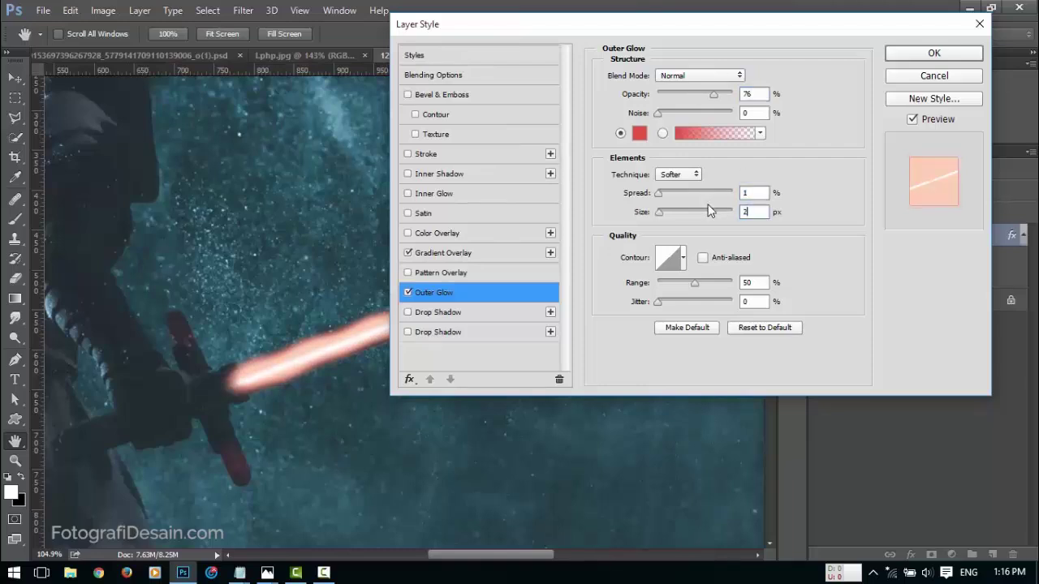
pyautogui.write('1')
# Give the Outer Glow the Half Round contour and apply the layer style
pyautogui.click(684, 258)
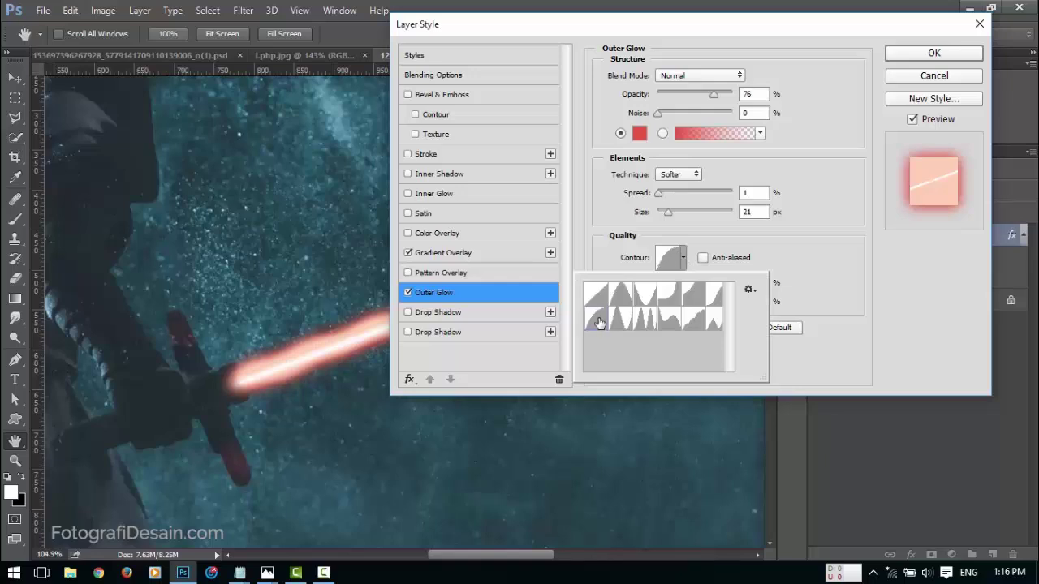
pyautogui.click(599, 323)
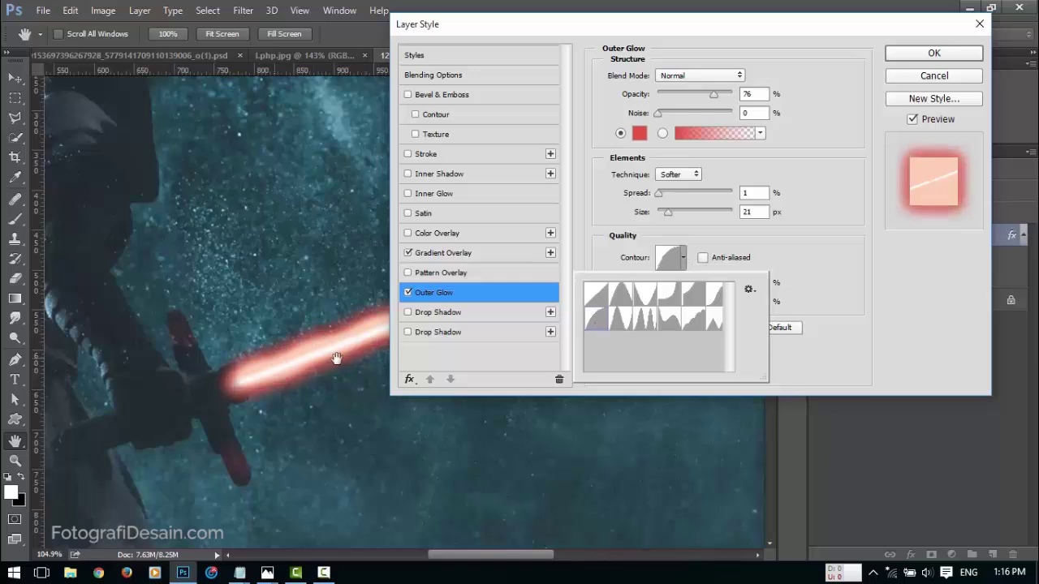
pyautogui.moveTo(658, 19); pyautogui.dragTo(834, 20)
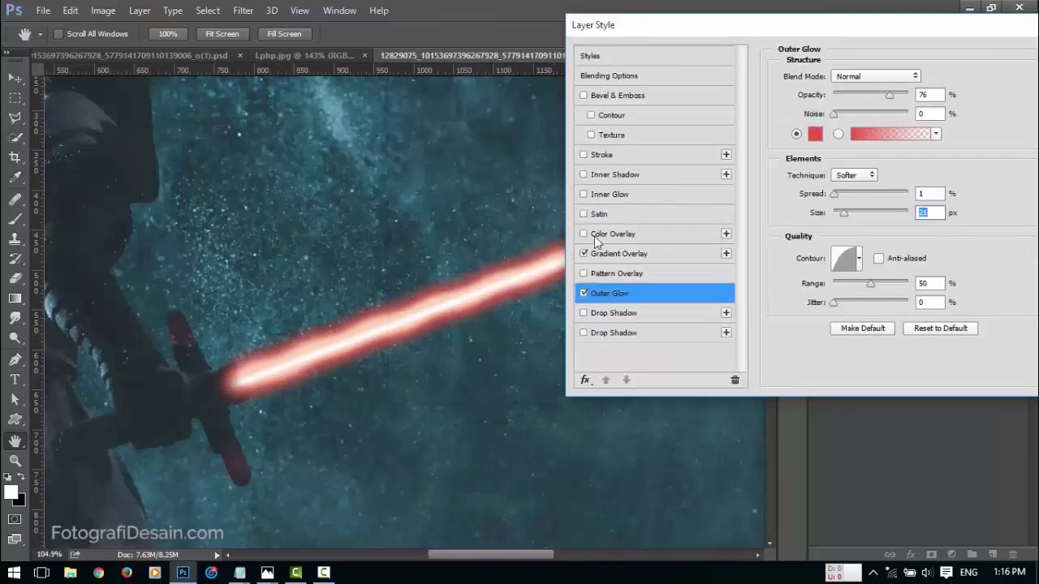
pyautogui.moveTo(617, 24); pyautogui.dragTo(318, 25)
pyautogui.click(849, 94)
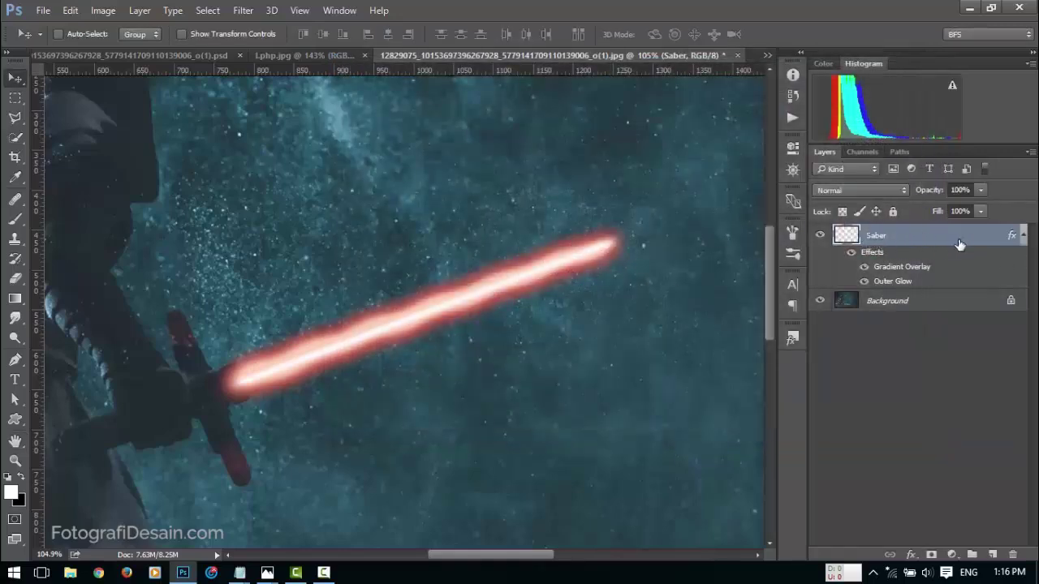
# Duplicate the Saber layer and rename the copy "Saber Glow"
pyautogui.hotkey('ctrl', 'j')
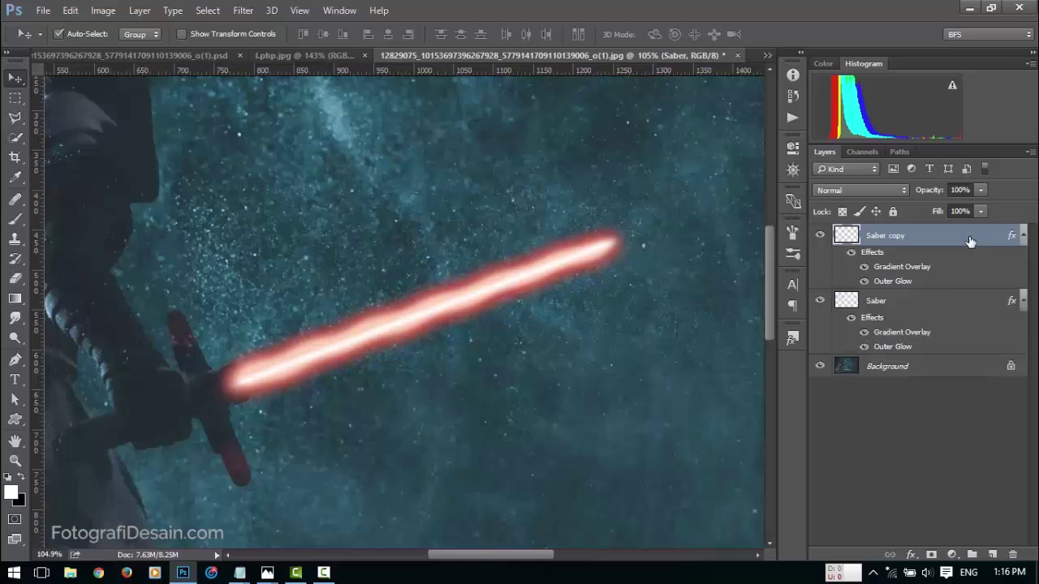
pyautogui.doubleClick(898, 236)
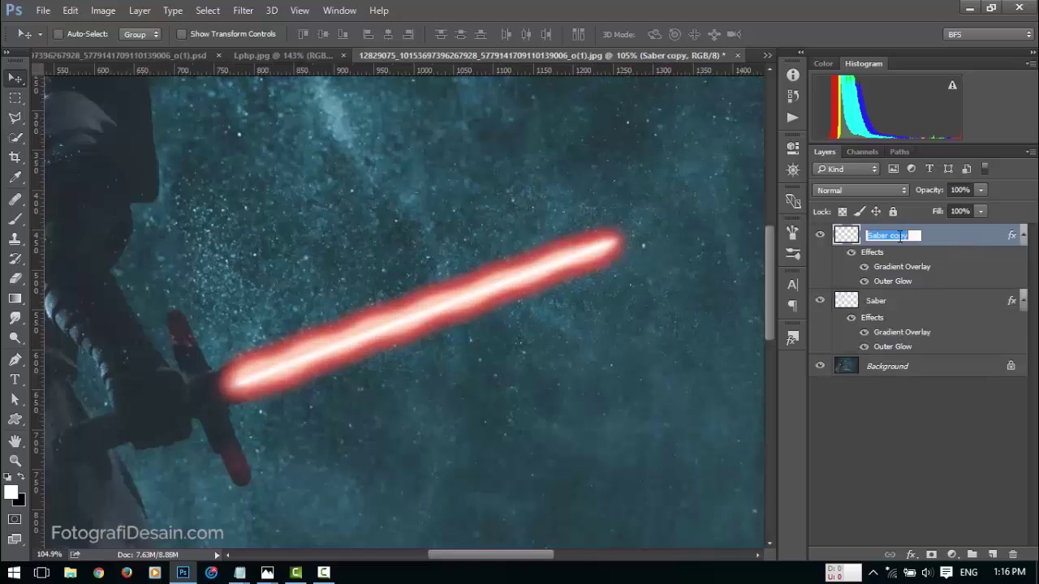
pyautogui.write('Saber Glow')
pyautogui.press('Return')
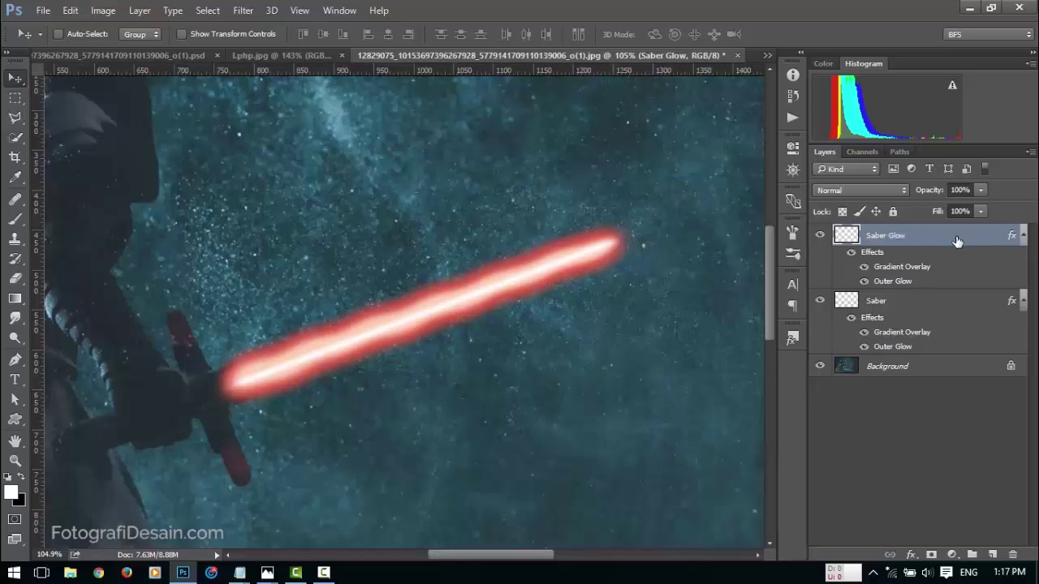
# Set the Saber Glow layer's fill opacity to 0% and turn off its Gradient Overlay effect
pyautogui.doubleClick(958, 241)
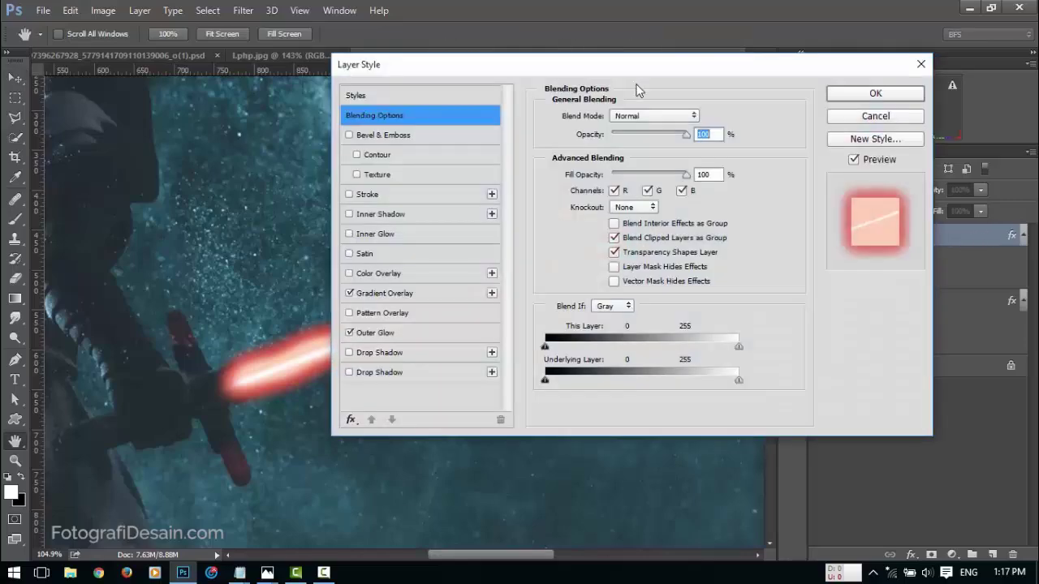
pyautogui.moveTo(675, 64); pyautogui.dragTo(748, 30)
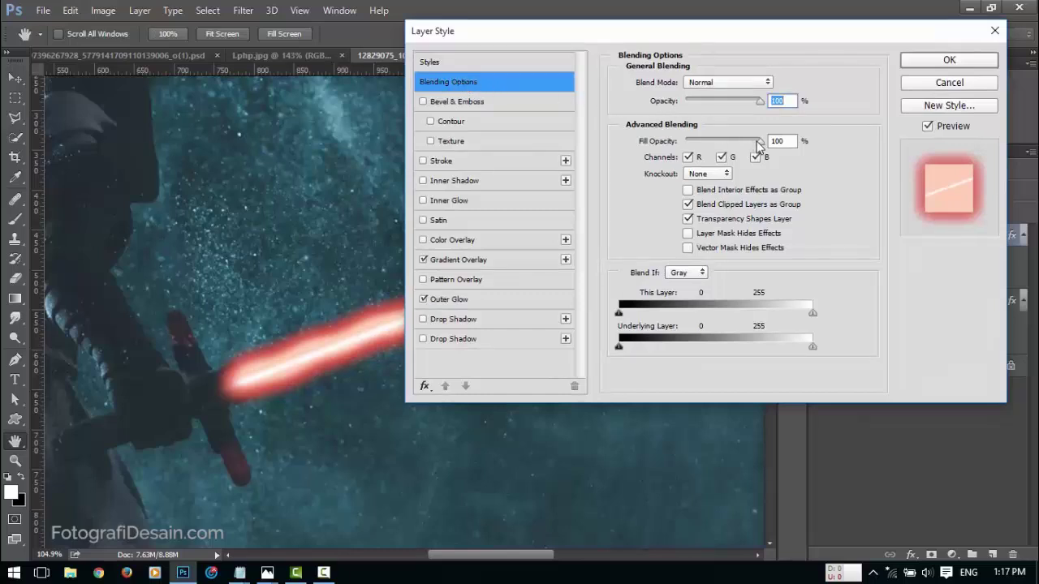
pyautogui.moveTo(760, 142); pyautogui.dragTo(637, 153)
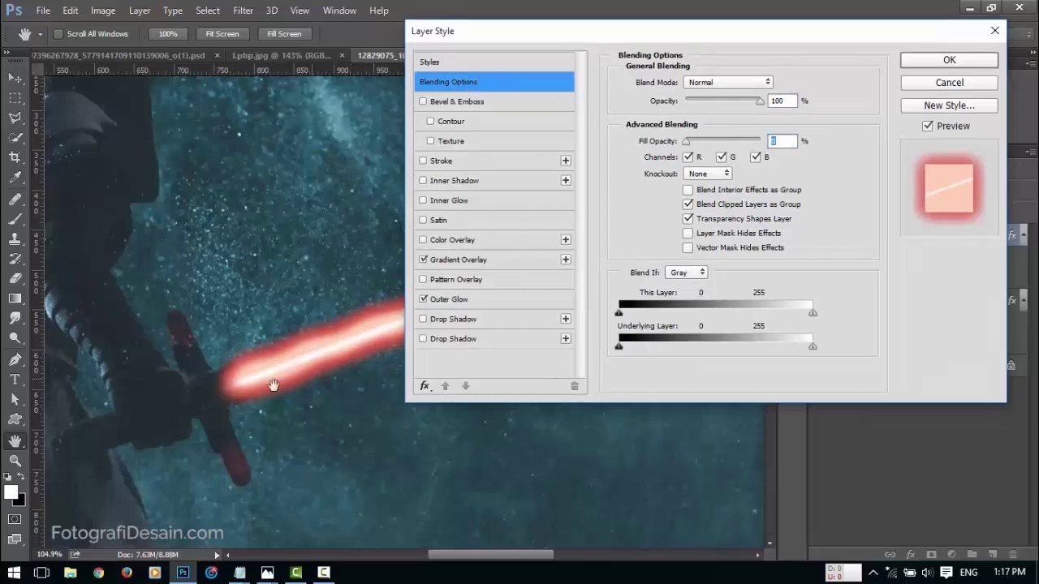
pyautogui.click(424, 259)
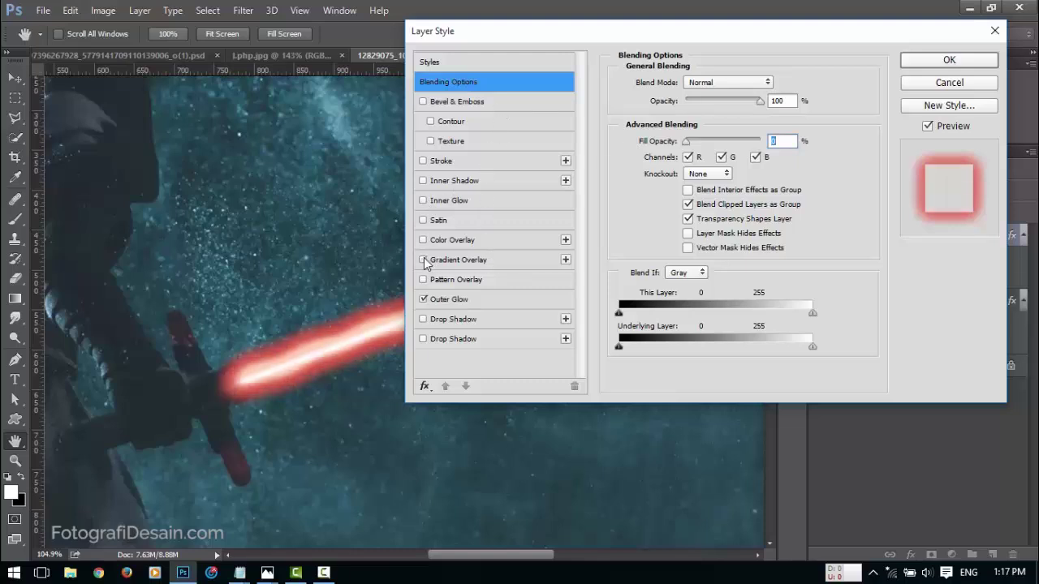
# Set the Saber Glow layer's Outer Glow to Soft Light blend mode, 14% spread and 27 px size, and apply the style
pyautogui.click(483, 301)
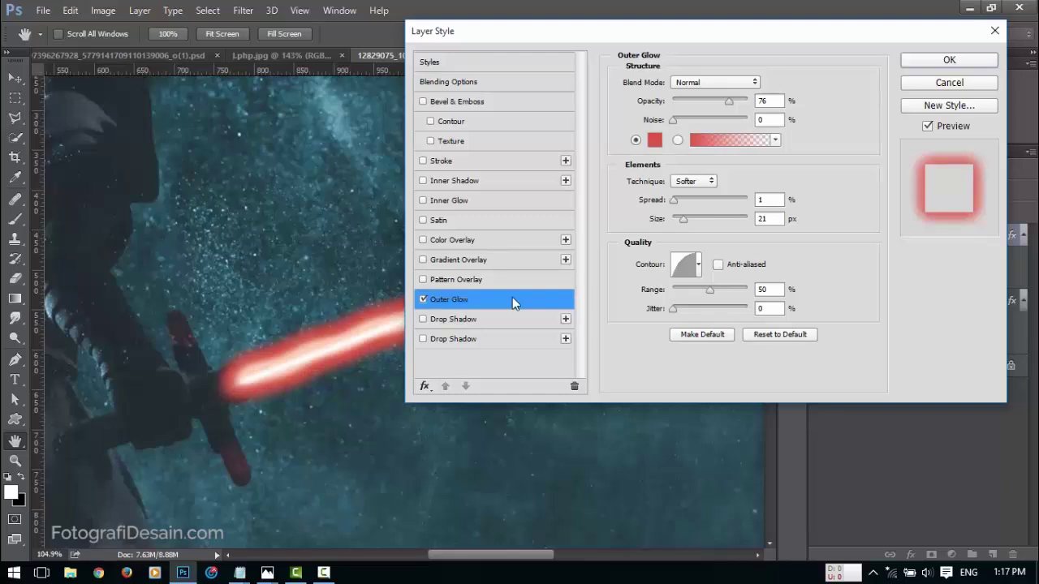
pyautogui.click(722, 82)
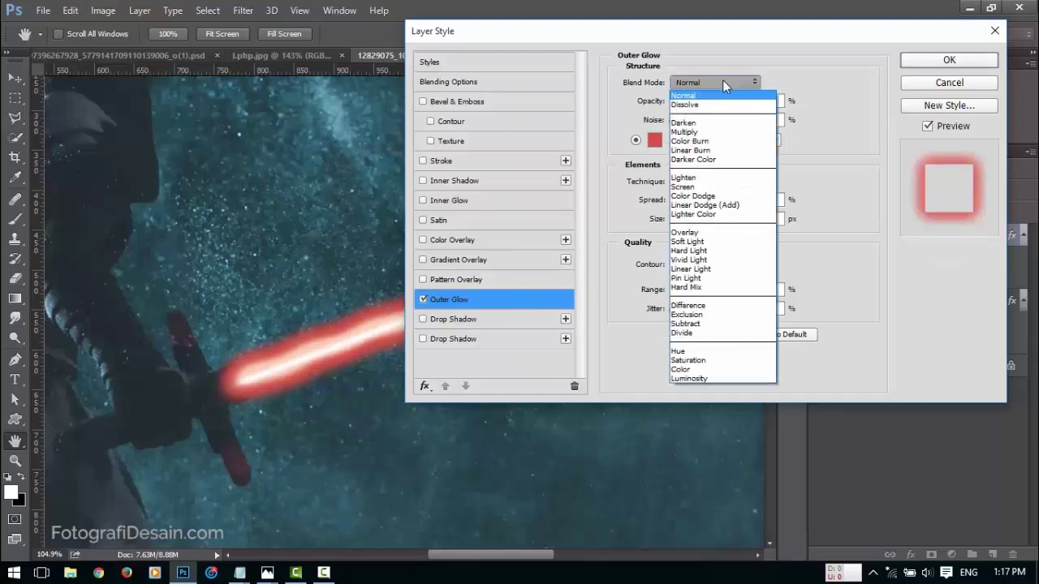
pyautogui.click(728, 243)
pyautogui.click(768, 200)
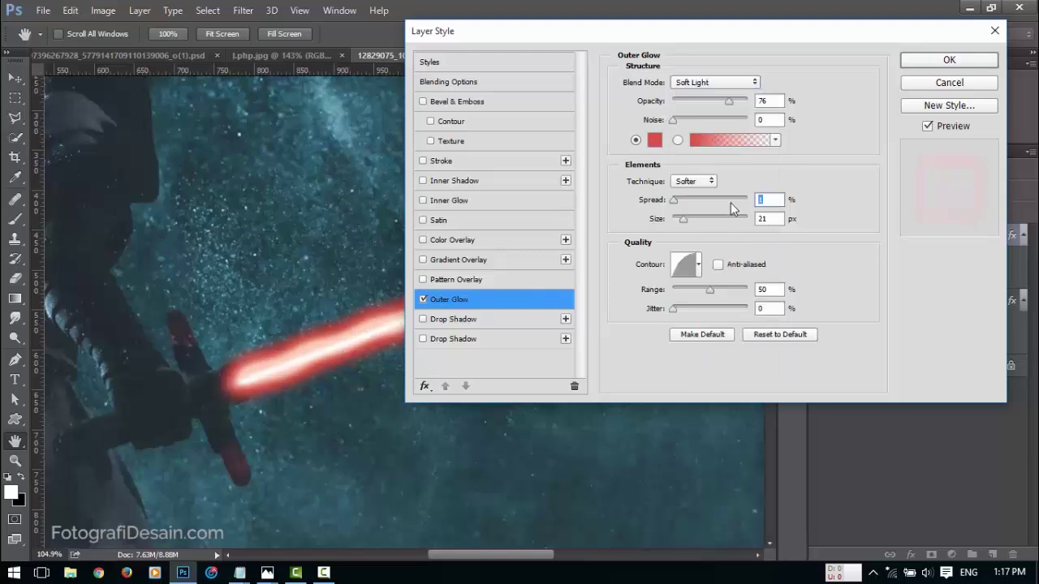
pyautogui.write('14')
pyautogui.click(766, 224)
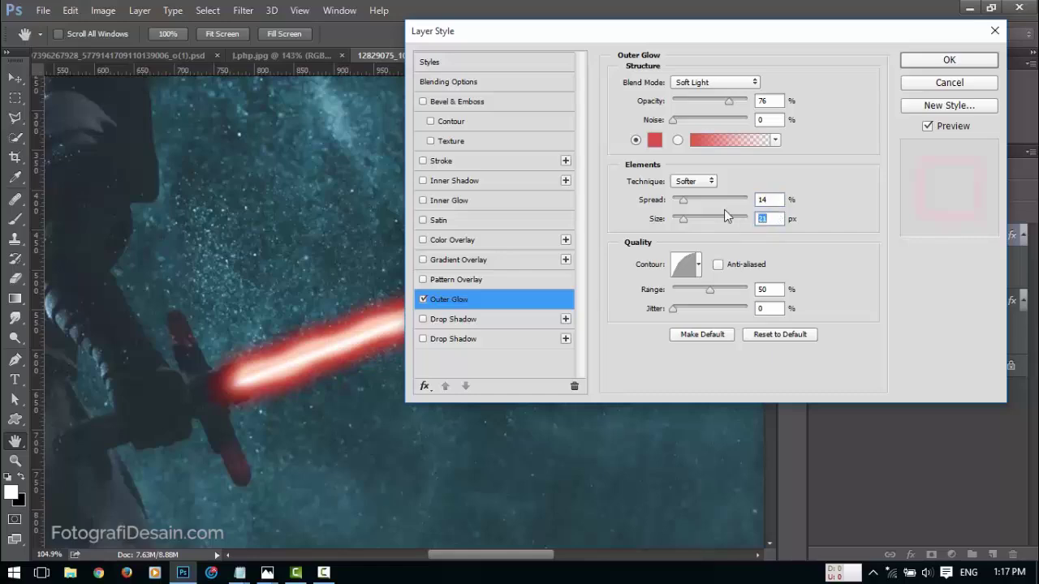
pyautogui.write('27')
pyautogui.click(941, 62)
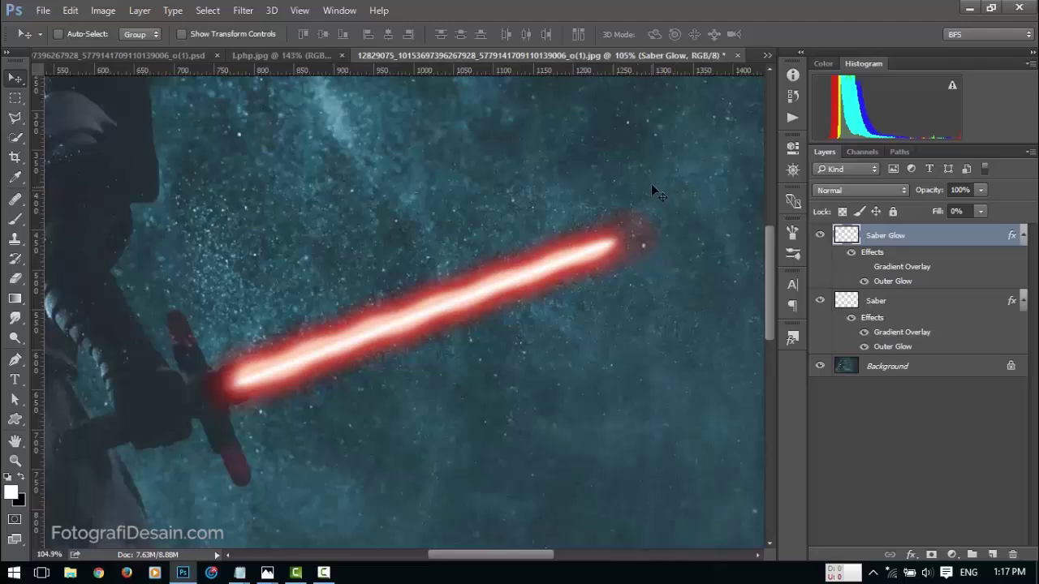
# Compare the blade with and without the Saber Glow layer by toggling its visibility
pyautogui.click(817, 236)
pyautogui.click(816, 236)
pyautogui.click(816, 236)
pyautogui.click(817, 236)
pyautogui.click(817, 237)
pyautogui.click(817, 236)
pyautogui.click(818, 237)
pyautogui.click(819, 236)
pyautogui.click(819, 236)
pyautogui.click(819, 236)
# Erase the excess glow beyond the blade's tip on the Saber Glow layer with the Eraser tool
pyautogui.click(14, 277)
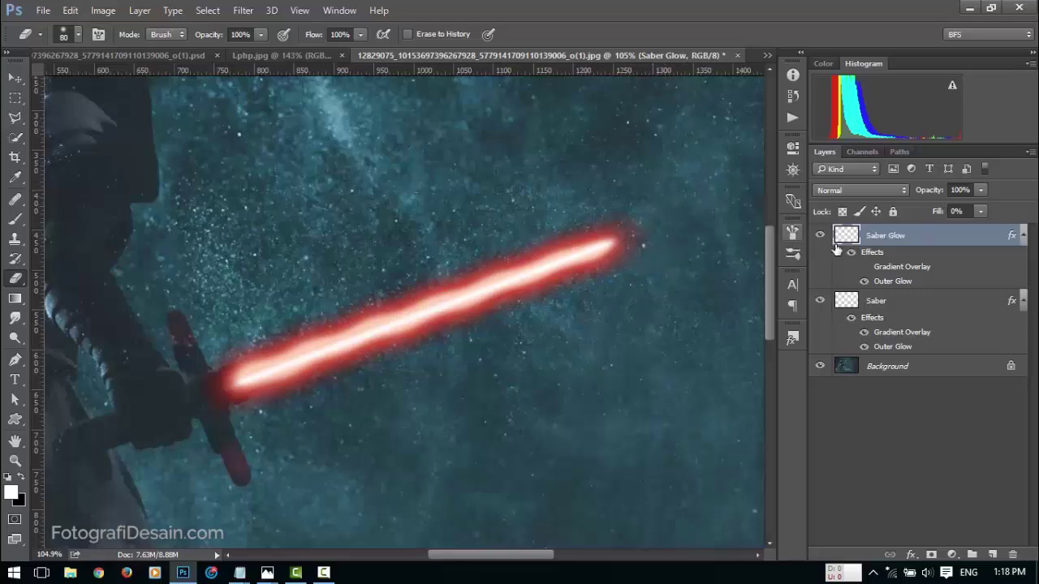
# Create a new layer directly above the Background and rename it "Static"
pyautogui.click(938, 375)
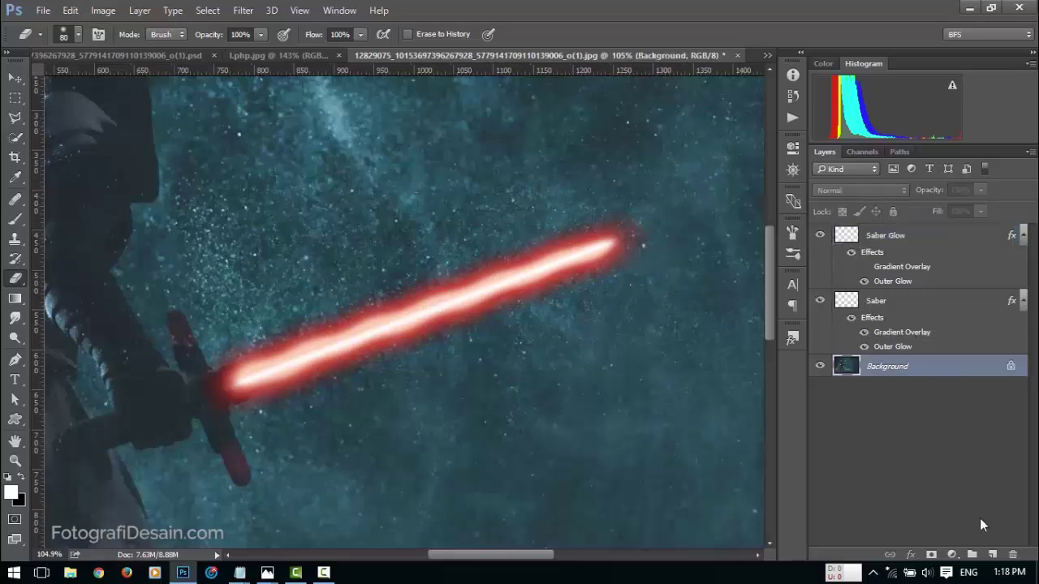
pyautogui.click(993, 556)
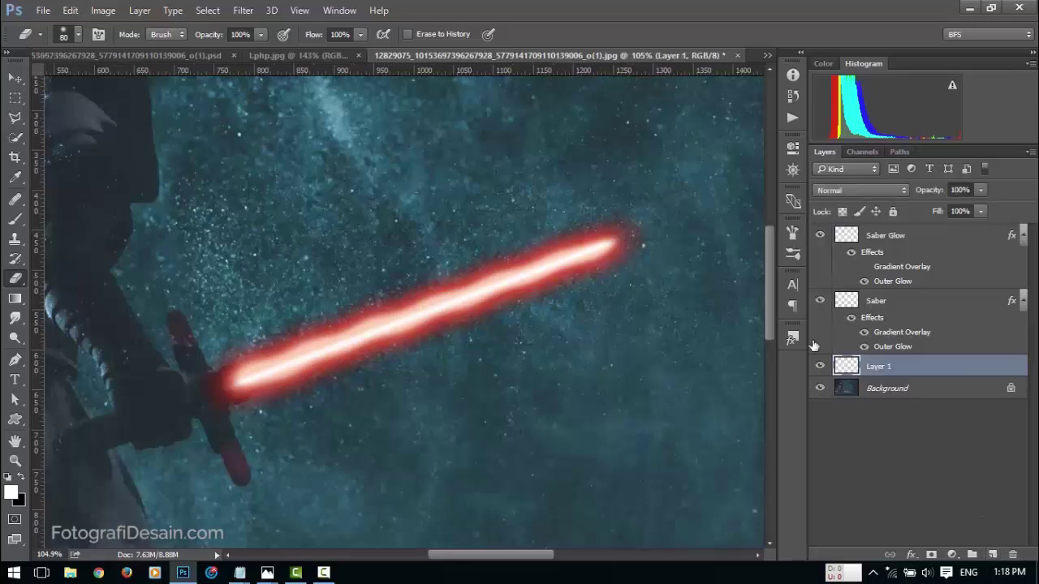
pyautogui.doubleClick(881, 367)
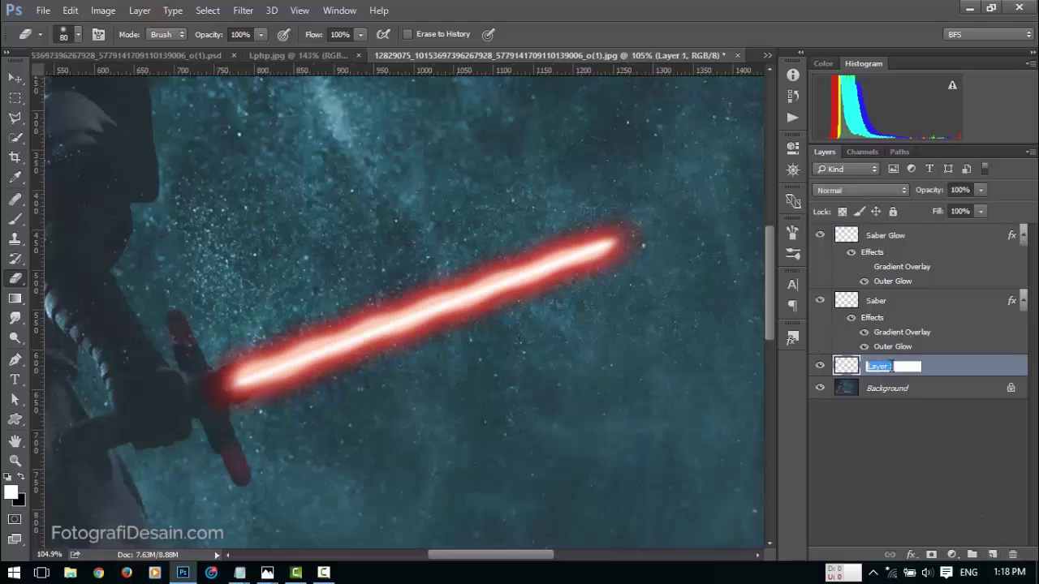
pyautogui.write('Static')
pyautogui.press('Return')
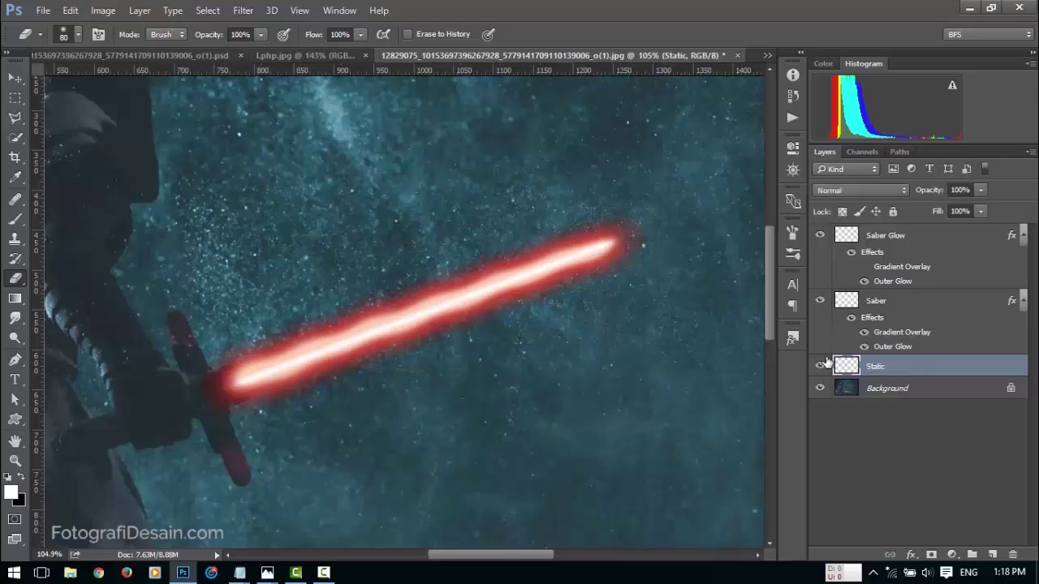
# Examine the static lines around the blade in the Lphp.jpg reference image and return to the sword image
pyautogui.click(304, 55)
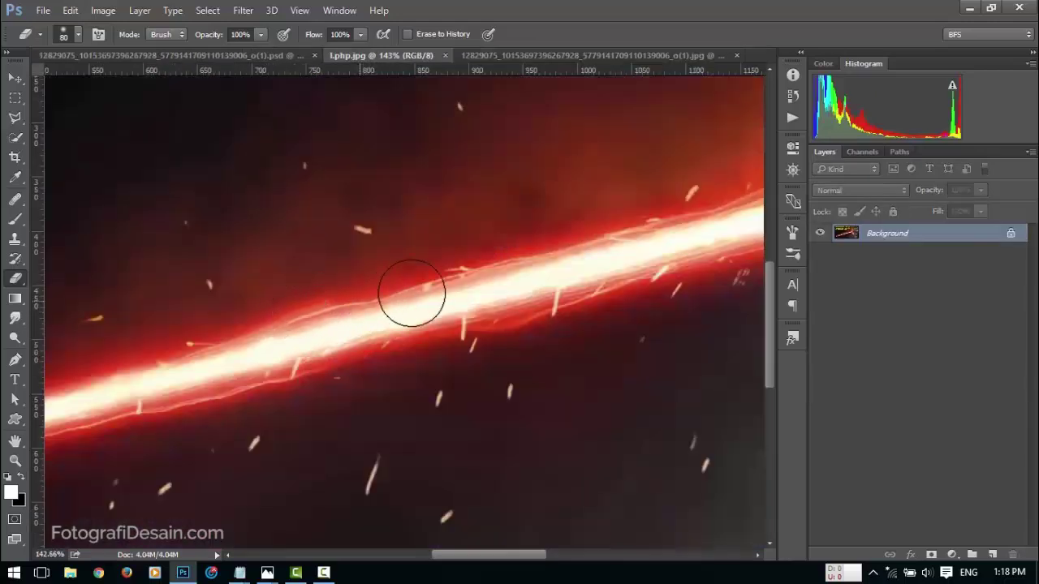
pyautogui.click(499, 57)
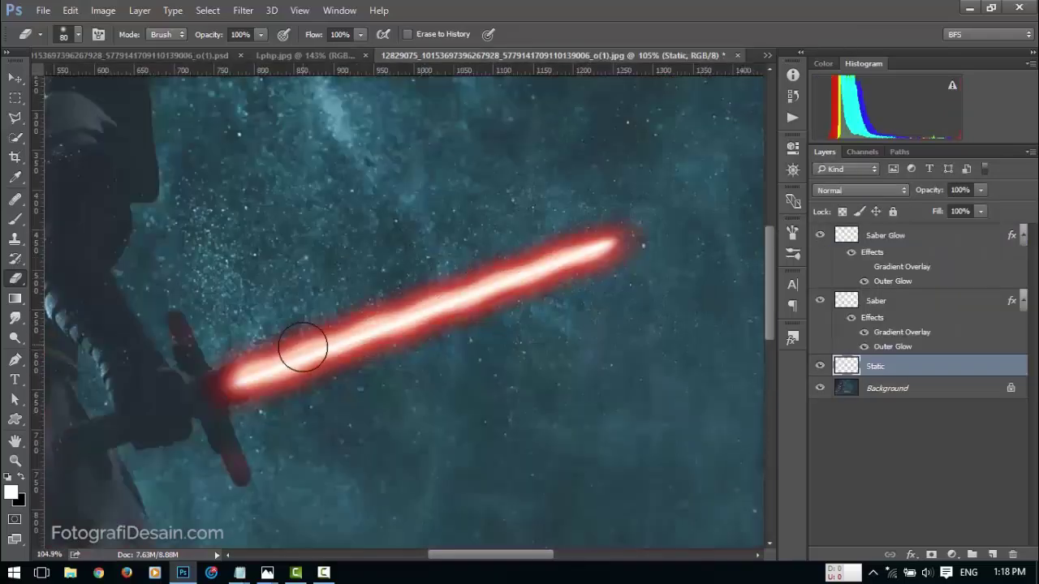
# Set up the Brush tool with a size of 1 px and a hardness of about 25%
pyautogui.scroll(3, 303, 348)
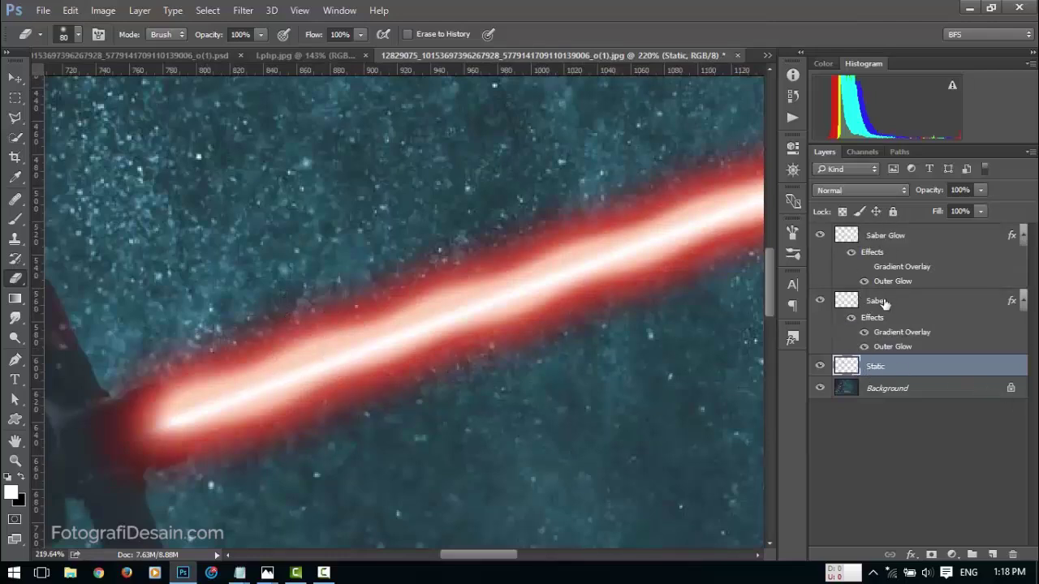
pyautogui.click(15, 219)
pyautogui.rightClick(336, 183)
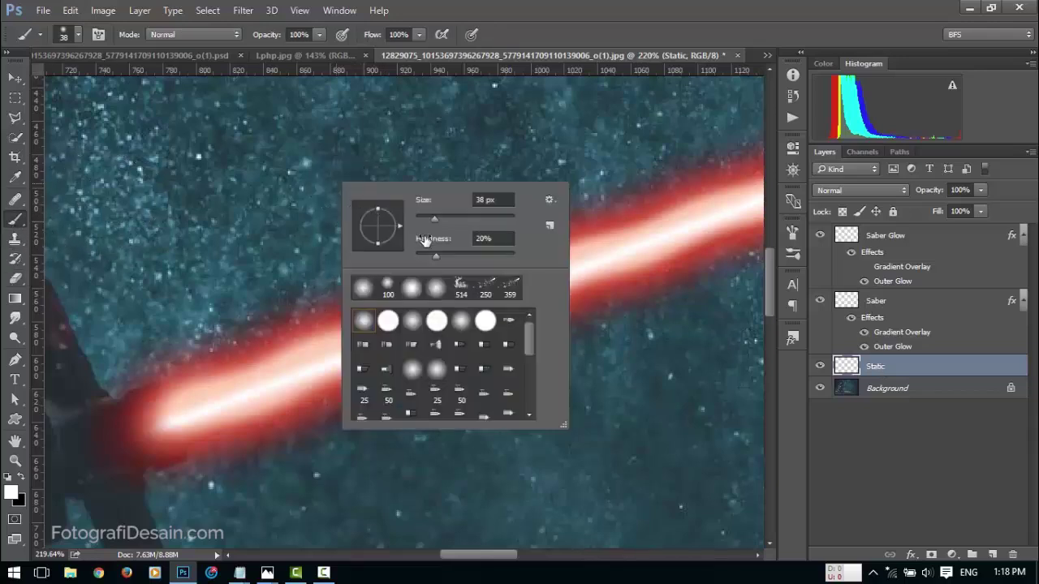
pyautogui.moveTo(430, 217); pyautogui.dragTo(418, 215)
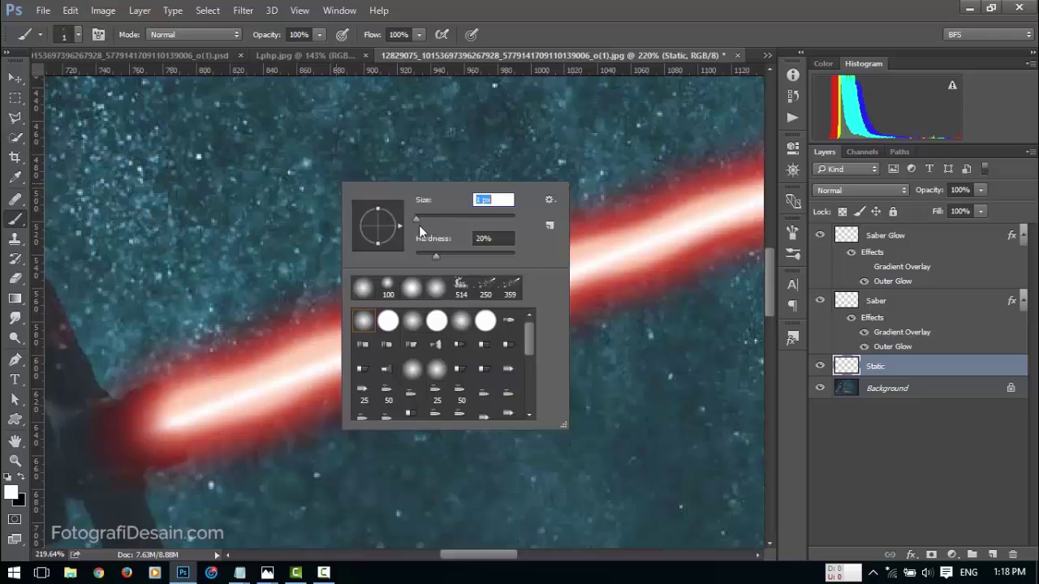
pyautogui.click(601, 39)
pyautogui.rightClick(318, 195)
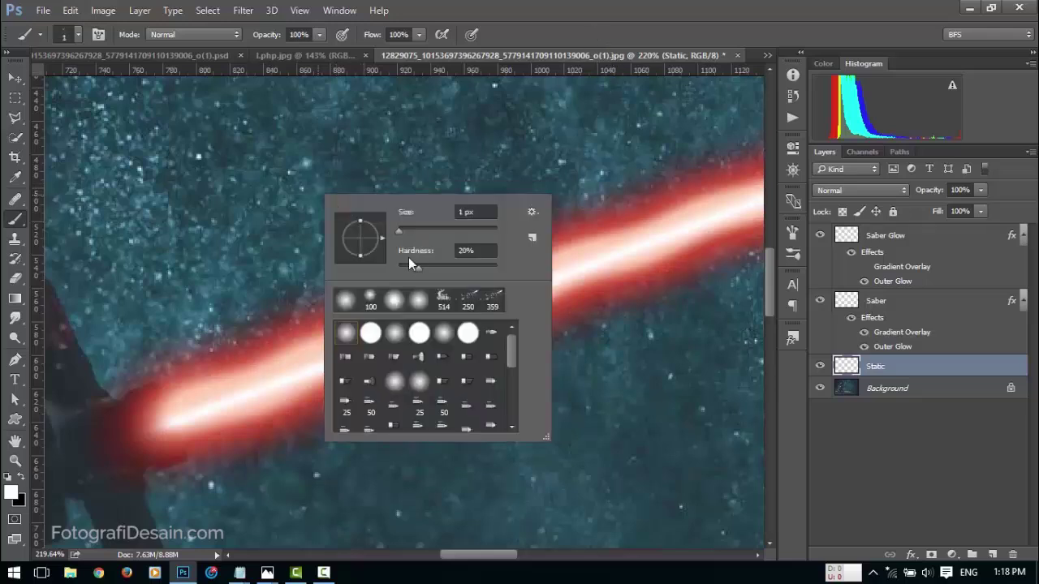
pyautogui.click(416, 265)
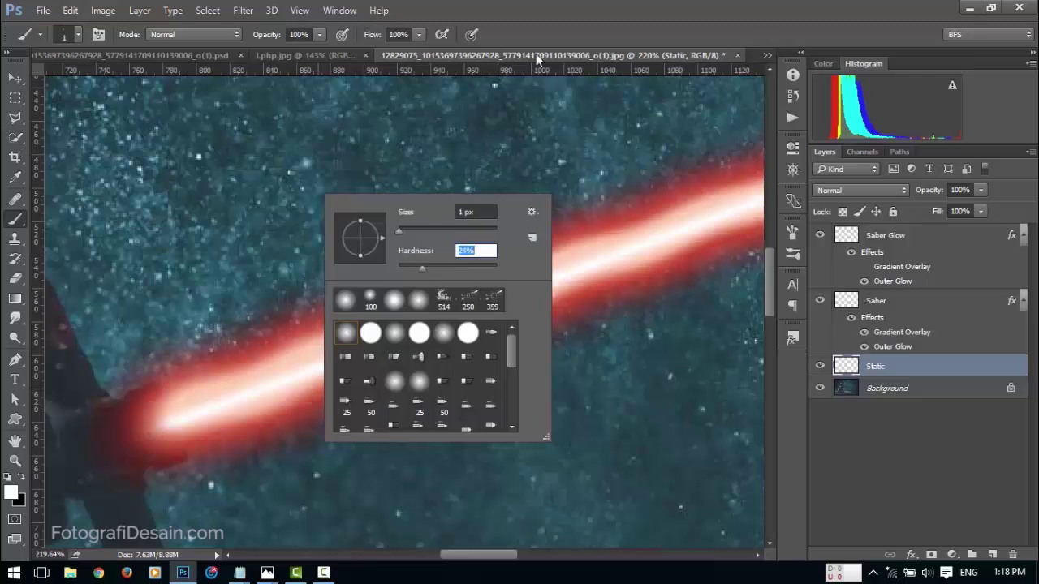
pyautogui.press('Return')
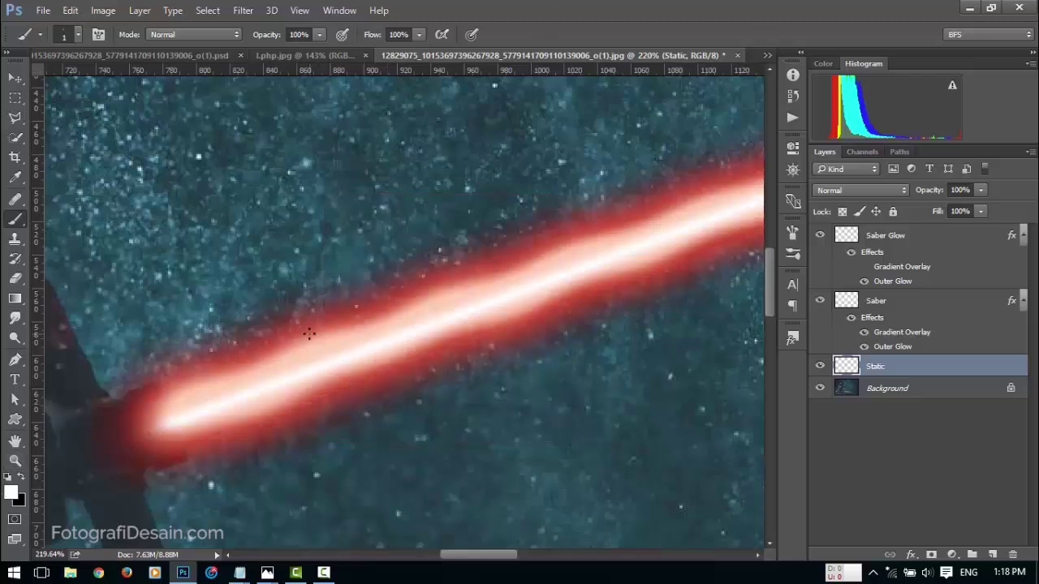
# Paint thin, jagged white static lines along both edges of the blade on the Static layer
pyautogui.scroll(-2, 310, 334)
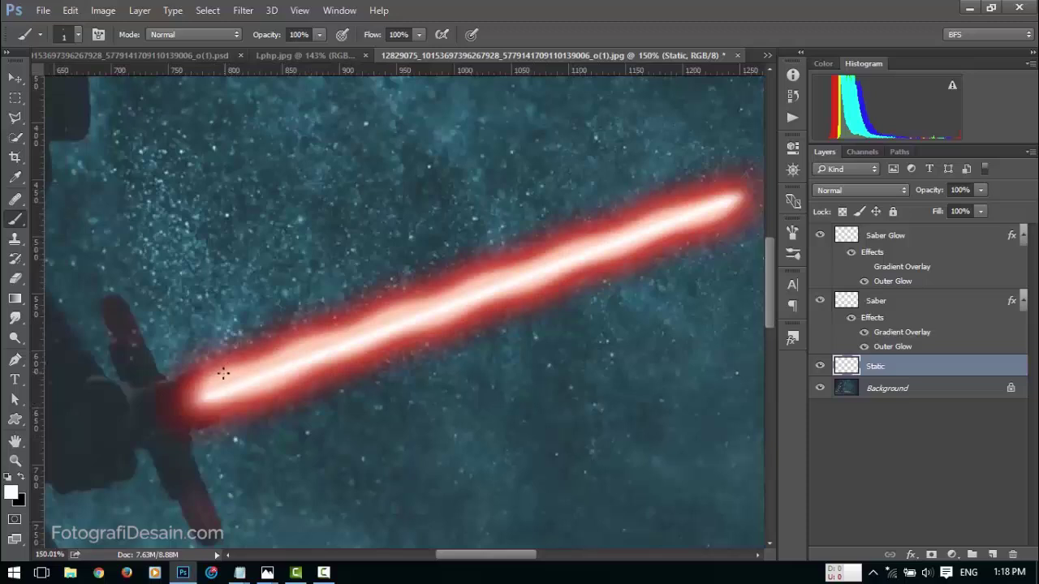
pyautogui.moveTo(257, 354); pyautogui.dragTo(464, 273)
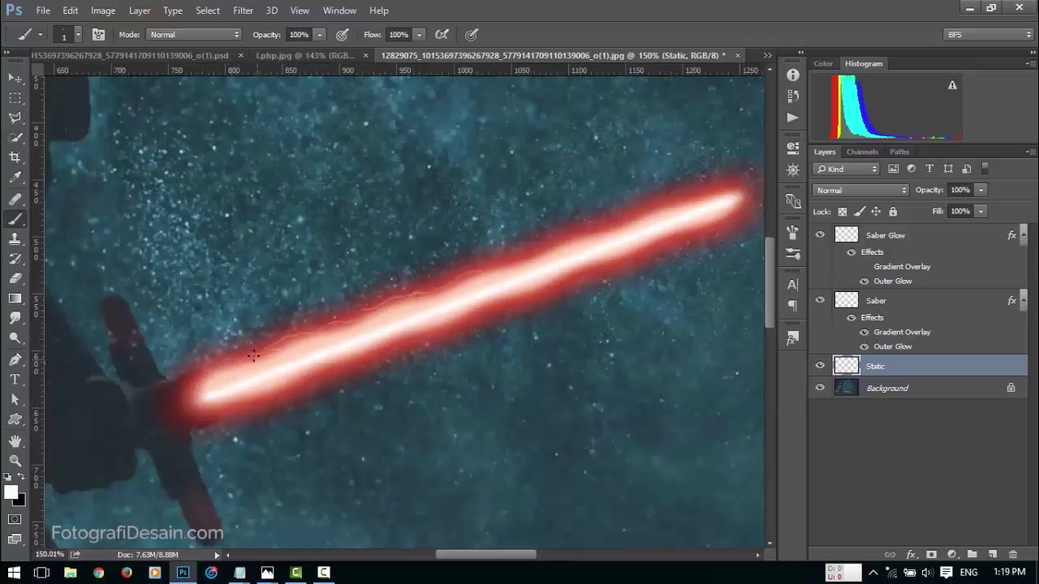
pyautogui.moveTo(281, 393)
pyautogui.mouseDown()
pyautogui.moveTo(310, 379)
pyautogui.moveTo(285, 395)
pyautogui.moveTo(394, 355)
pyautogui.mouseUp()
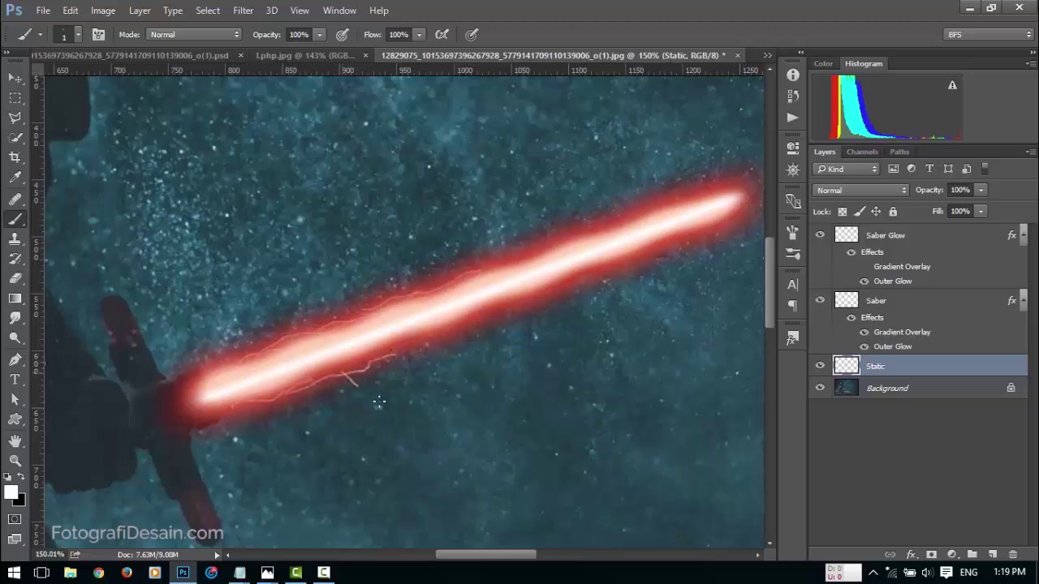
pyautogui.moveTo(379, 401)
pyautogui.mouseDown()
pyautogui.moveTo(436, 411)
pyautogui.moveTo(451, 388)
pyautogui.mouseUp()
pyautogui.hotkey('ctrl', 'z')
pyautogui.moveTo(446, 336); pyautogui.dragTo(512, 307)
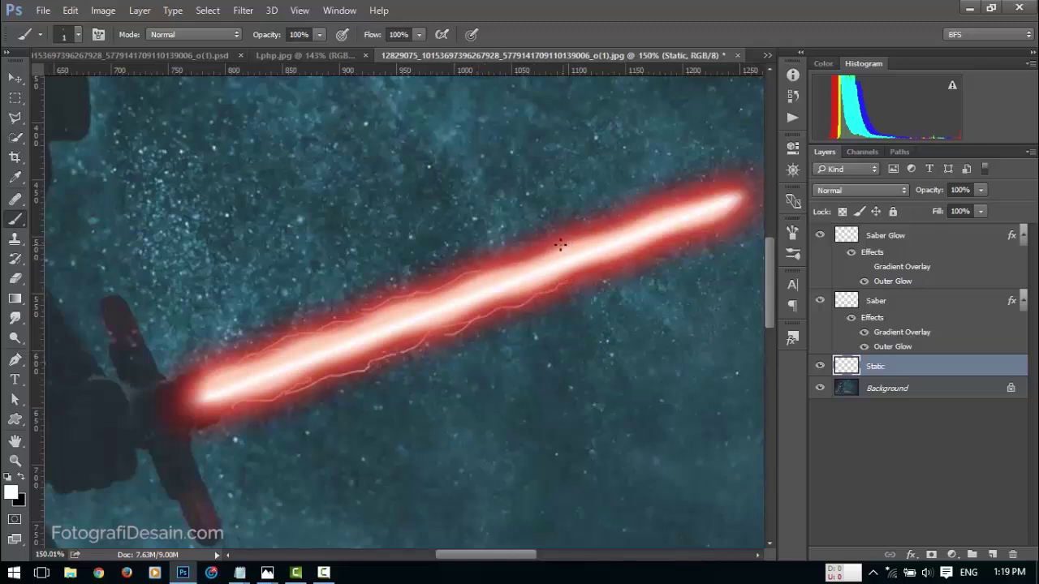
pyautogui.moveTo(495, 260); pyautogui.dragTo(578, 230)
pyautogui.moveTo(268, 402); pyautogui.dragTo(669, 248)
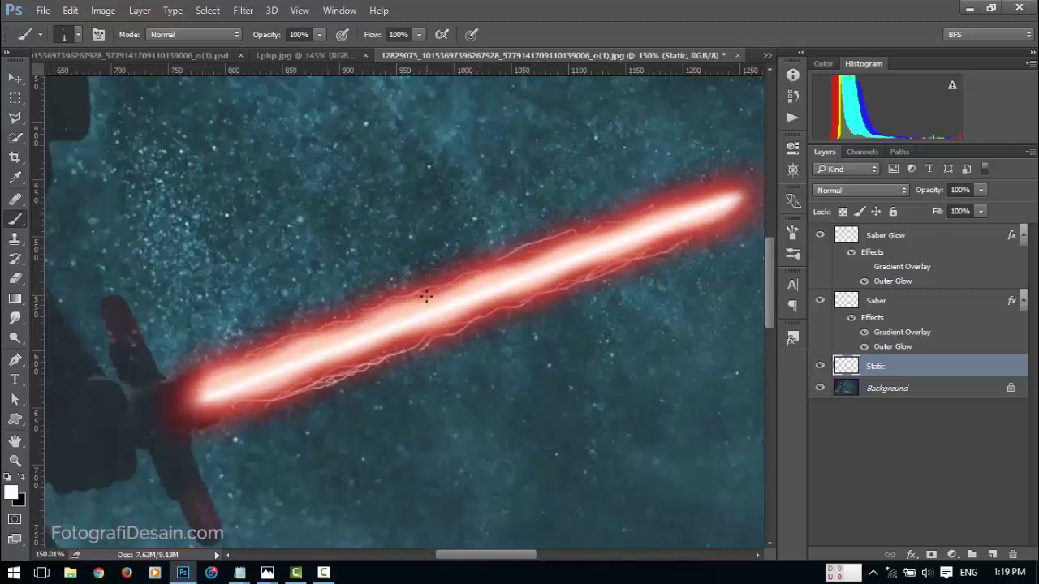
pyautogui.moveTo(332, 375); pyautogui.dragTo(438, 341)
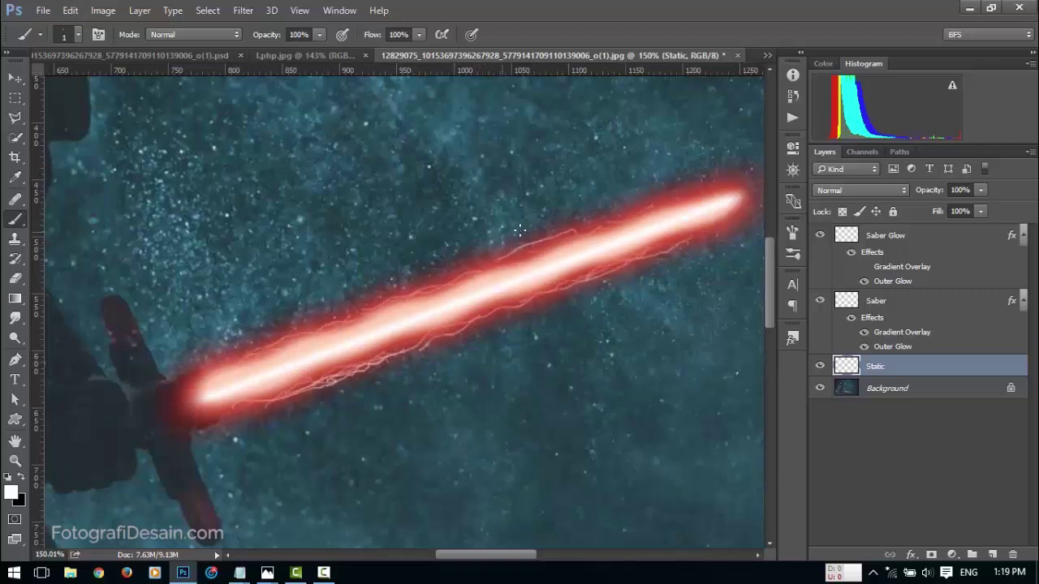
# Add a layer mask to the Static layer and fade the static lines with an 80 px black brush
pyautogui.click(931, 555)
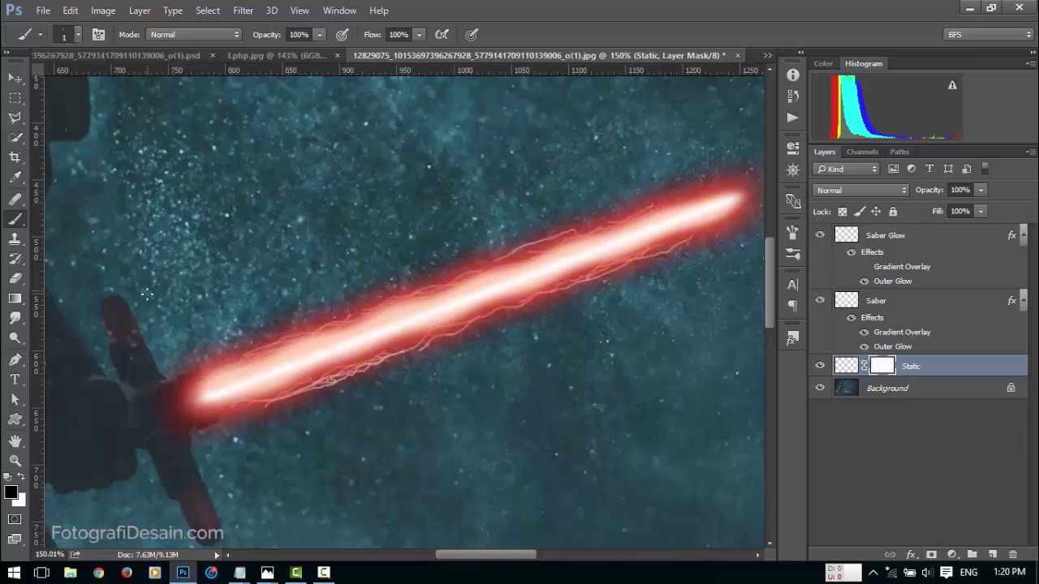
pyautogui.rightClick(293, 257)
pyautogui.moveTo(340, 278); pyautogui.dragTo(373, 276)
pyautogui.click(12, 492)
pyautogui.click(464, 52)
pyautogui.moveTo(350, 414)
pyautogui.mouseDown()
pyautogui.moveTo(310, 447)
pyautogui.moveTo(476, 375)
pyautogui.moveTo(503, 341)
pyautogui.mouseUp()
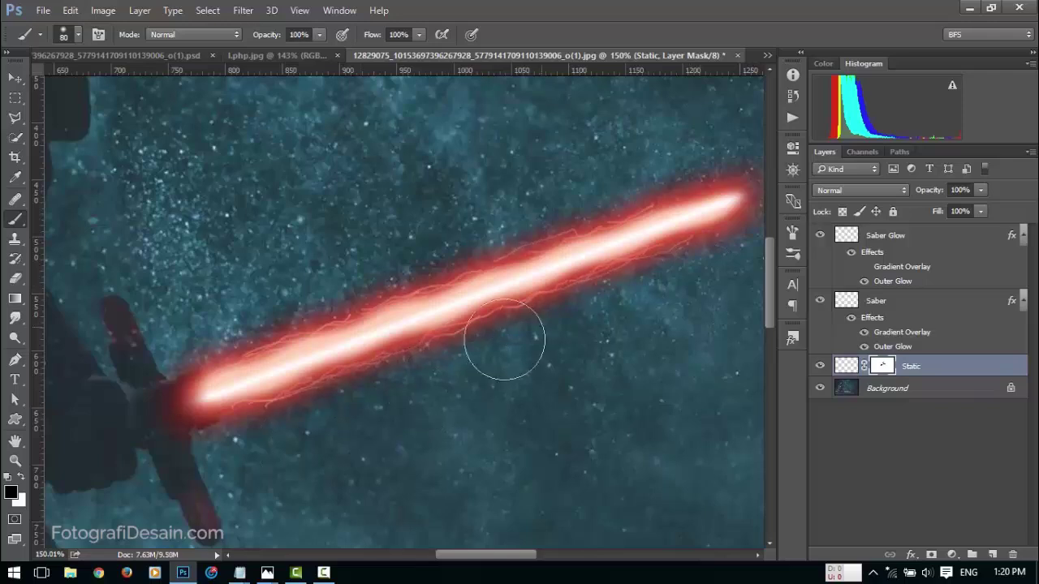
# Add a Color Overlay in orange #ff6000 to the Static layer
pyautogui.click(847, 366)
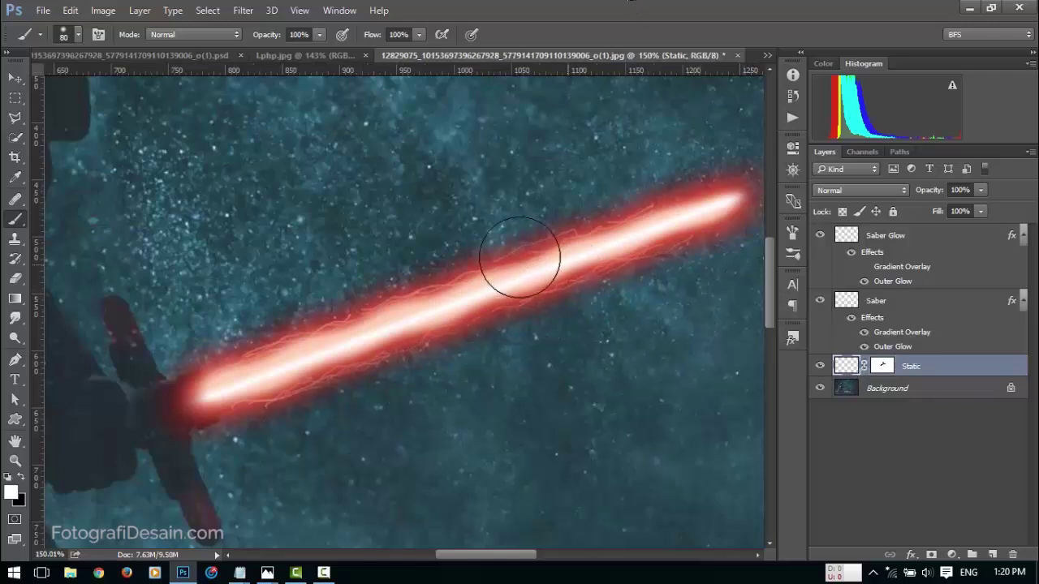
pyautogui.doubleClick(976, 368)
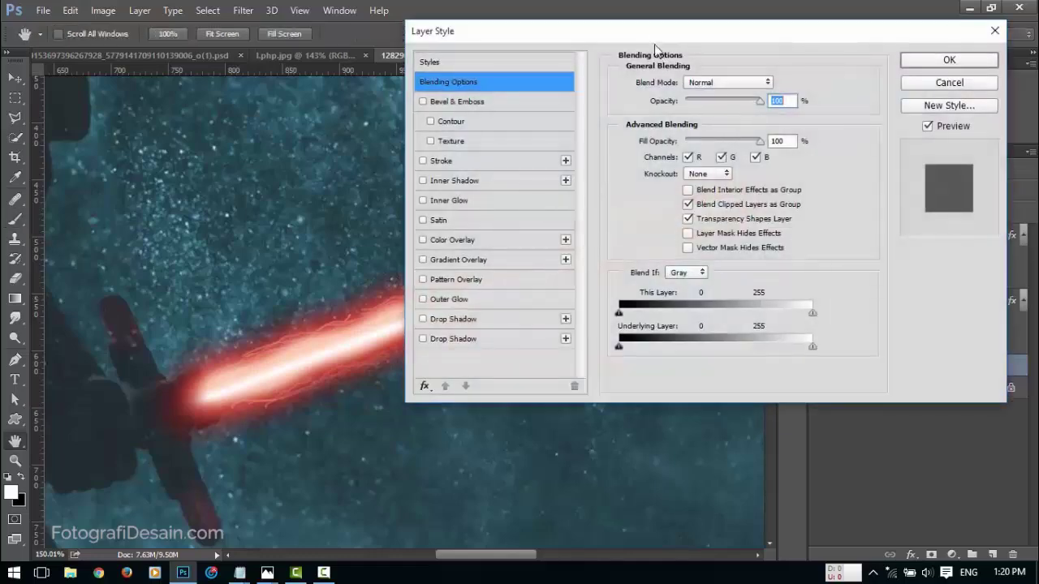
pyautogui.moveTo(847, 68); pyautogui.dragTo(825, 71)
pyautogui.click(634, 277)
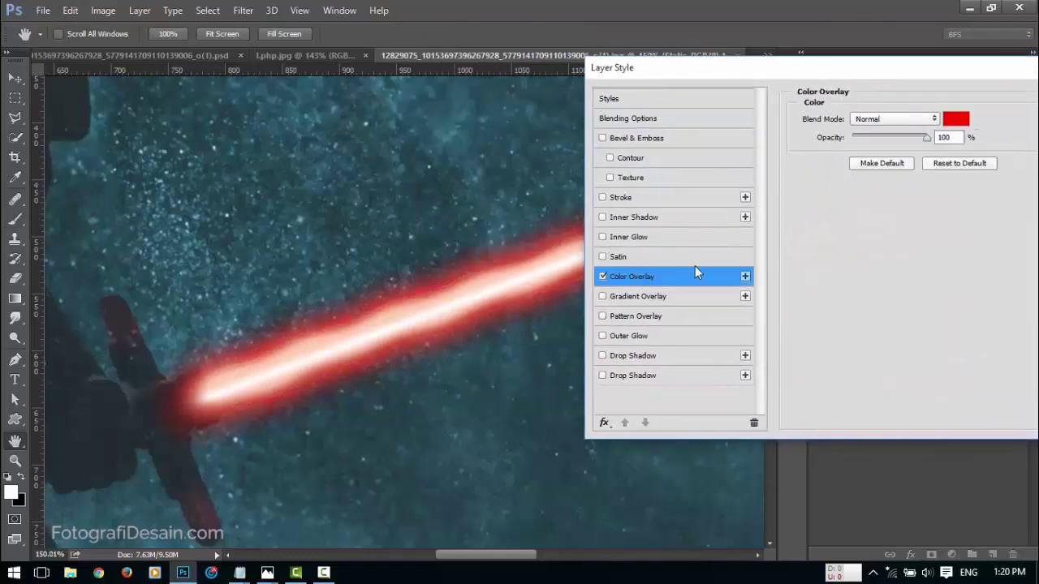
pyautogui.click(955, 119)
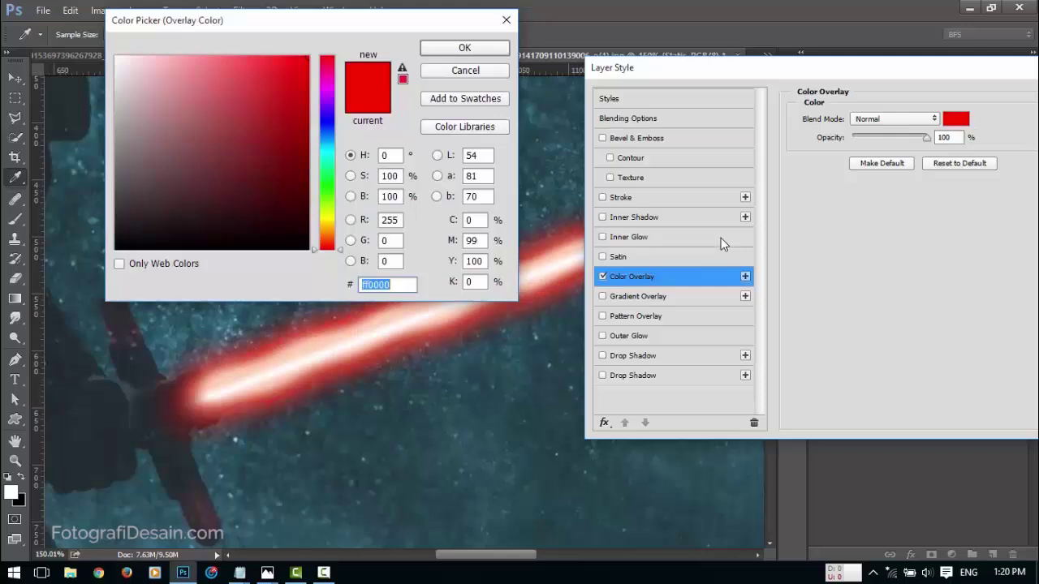
pyautogui.click(328, 230)
pyautogui.moveTo(329, 231); pyautogui.dragTo(333, 241)
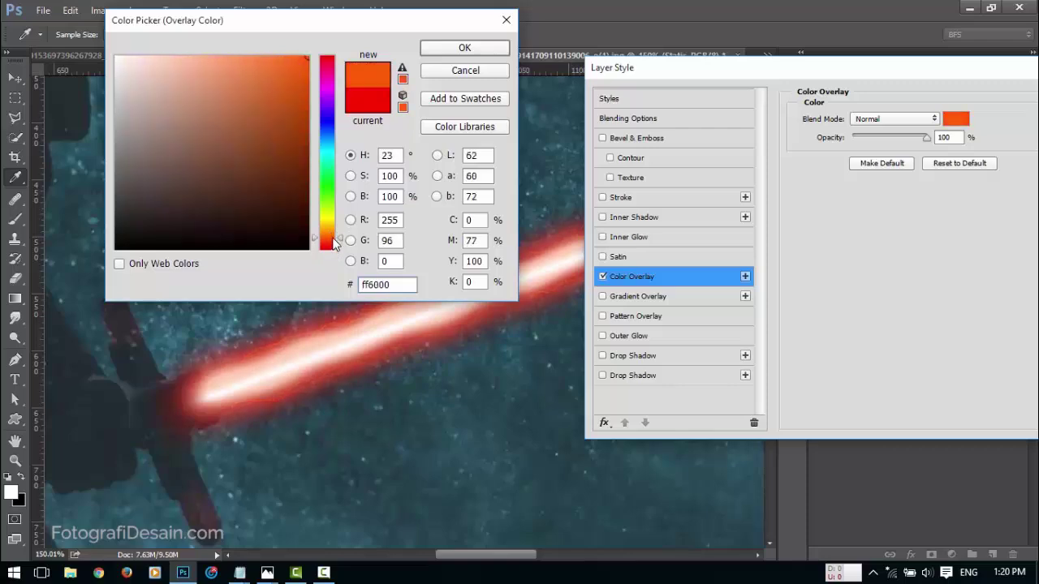
pyautogui.press('Return')
pyautogui.click(932, 141)
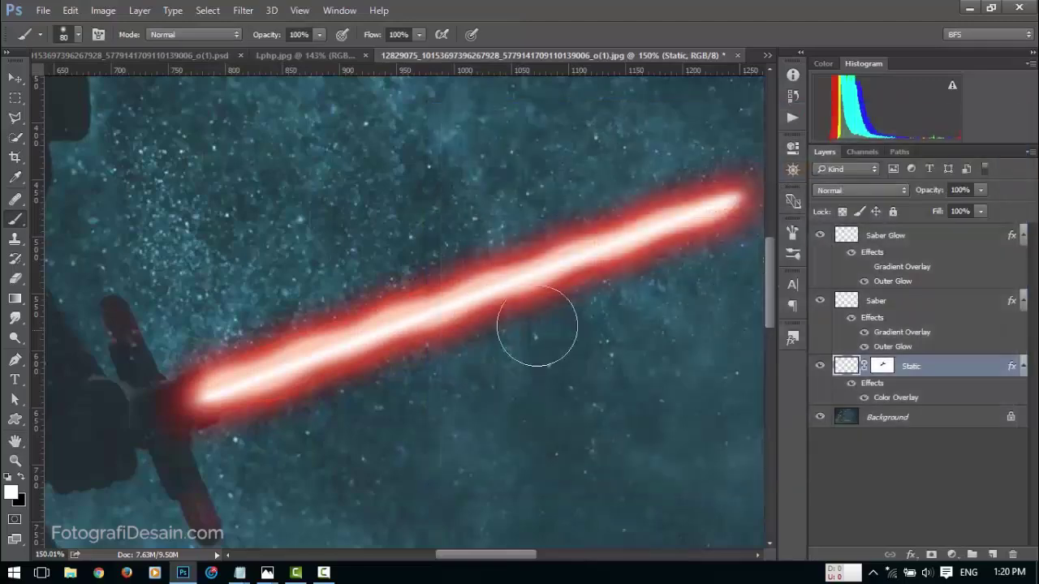
# Group the Saber Glow, Saber and Static layers and name the group Saber 1
pyautogui.scroll(-2, 536, 326)
pyautogui.scroll(-2, 688, 343)
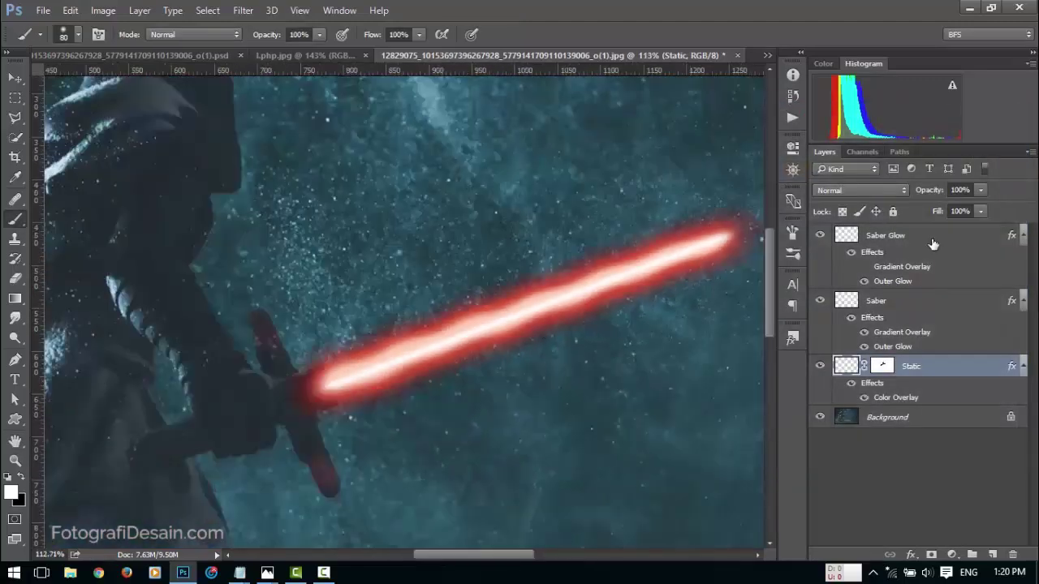
pyautogui.click(933, 243)
pyautogui.keyDown('shift'); pyautogui.click(971, 370); pyautogui.keyUp('shift')
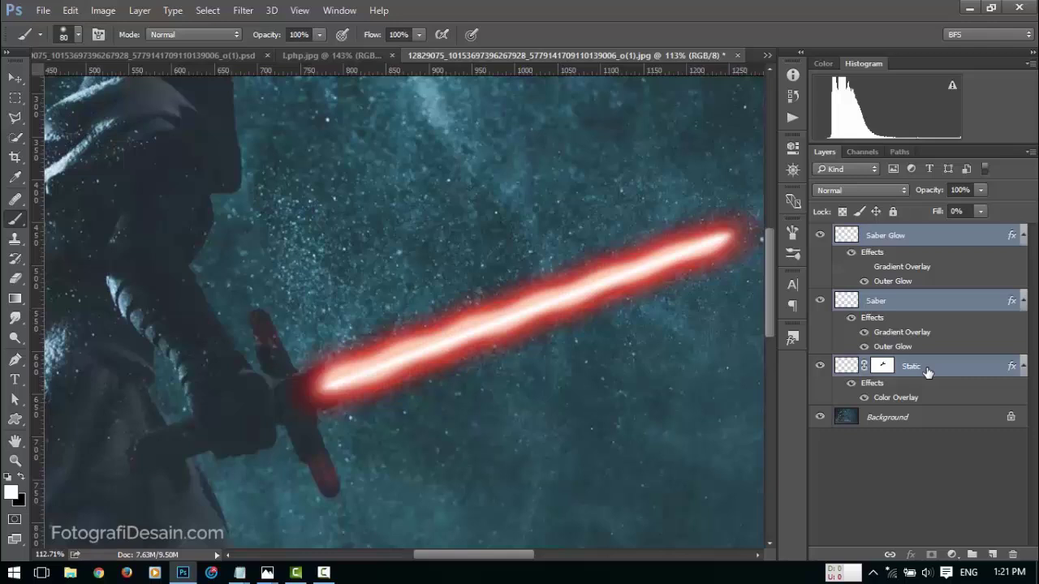
pyautogui.hotkey('ctrl', 'g')
pyautogui.doubleClick(881, 233)
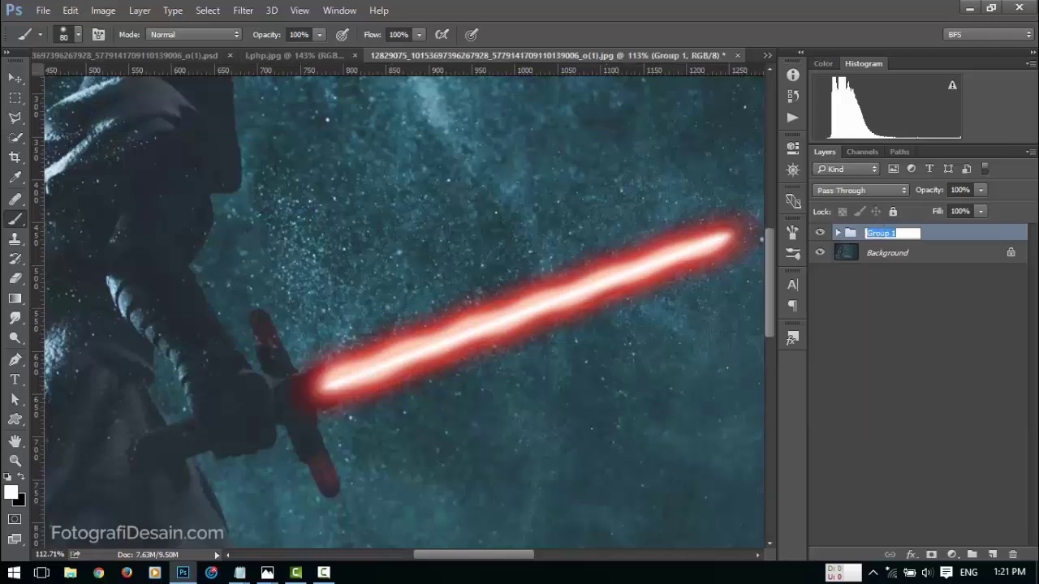
pyautogui.write('Saber 1')
pyautogui.press('Return')
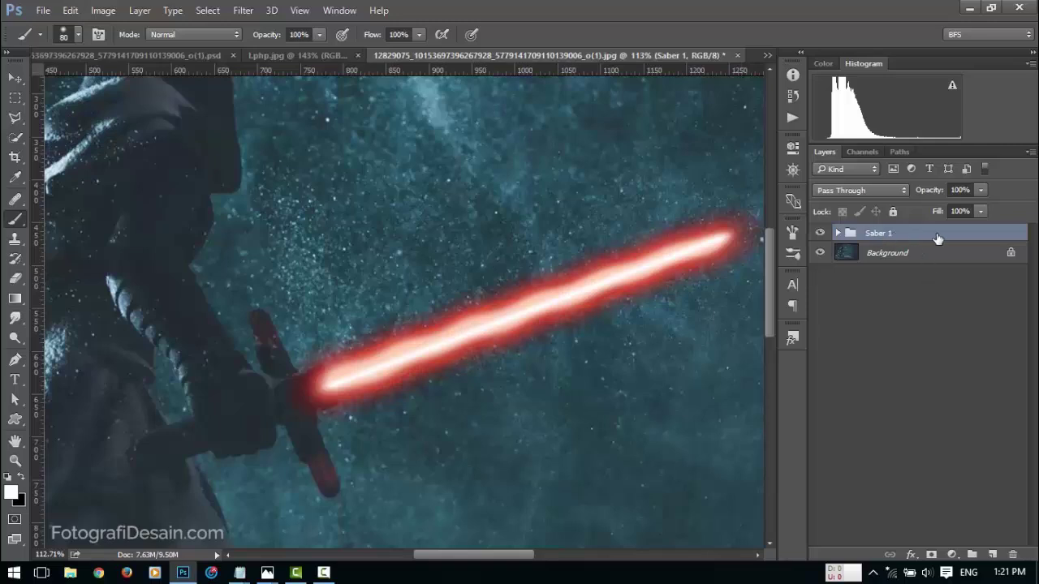
# Duplicate the Saber 1 group and name the copy Saber2
pyautogui.press('v')
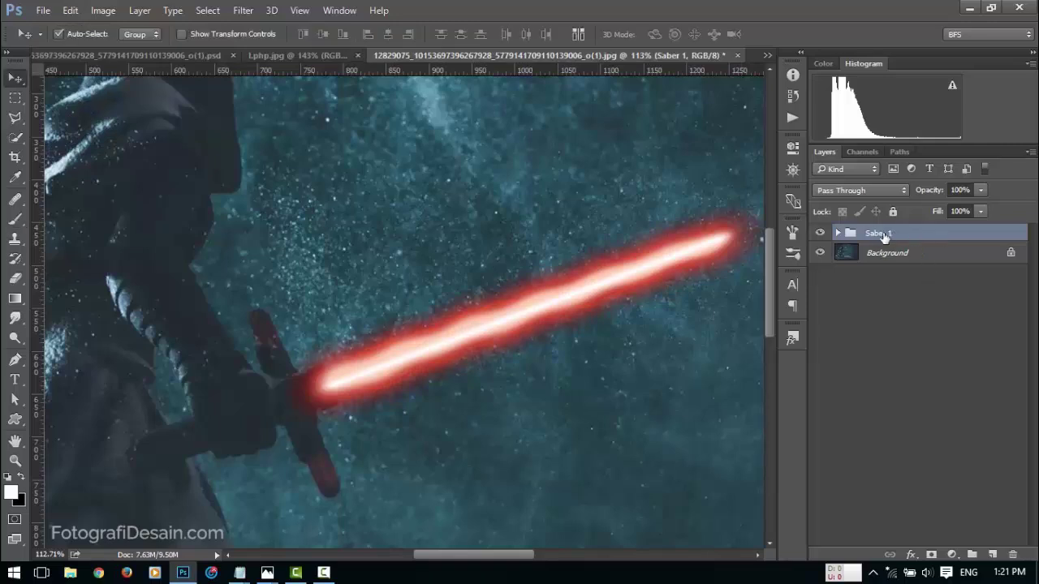
pyautogui.hotkey('ctrl', 'j')
pyautogui.doubleClick(883, 236)
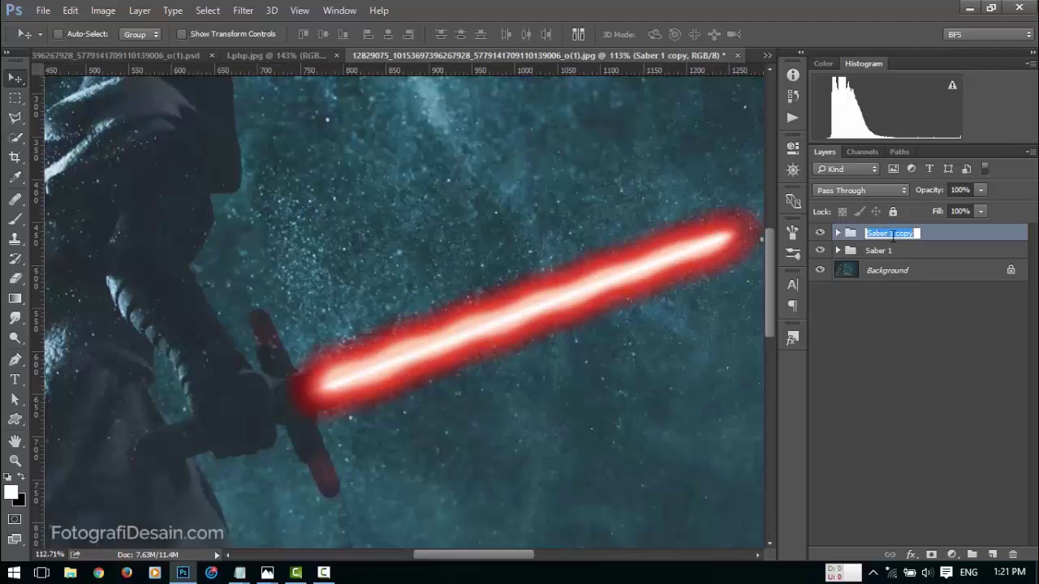
pyautogui.write('Saber2')
pyautogui.press('Return')
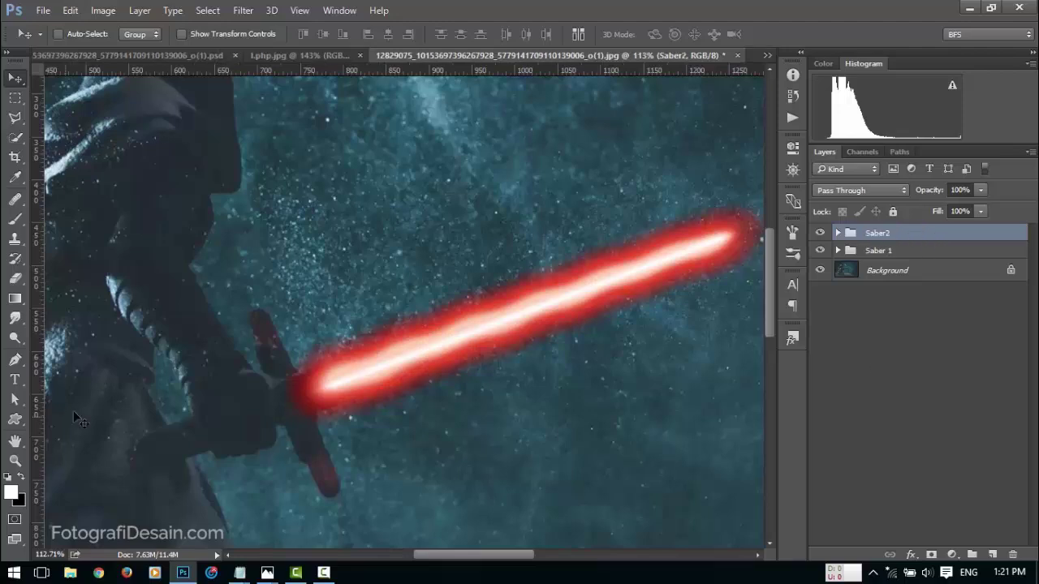
# Rotate the Saber2 group to about -89°, scale it to about 59% and place it along the sword's crossguard
pyautogui.moveTo(482, 344); pyautogui.dragTo(394, 240)
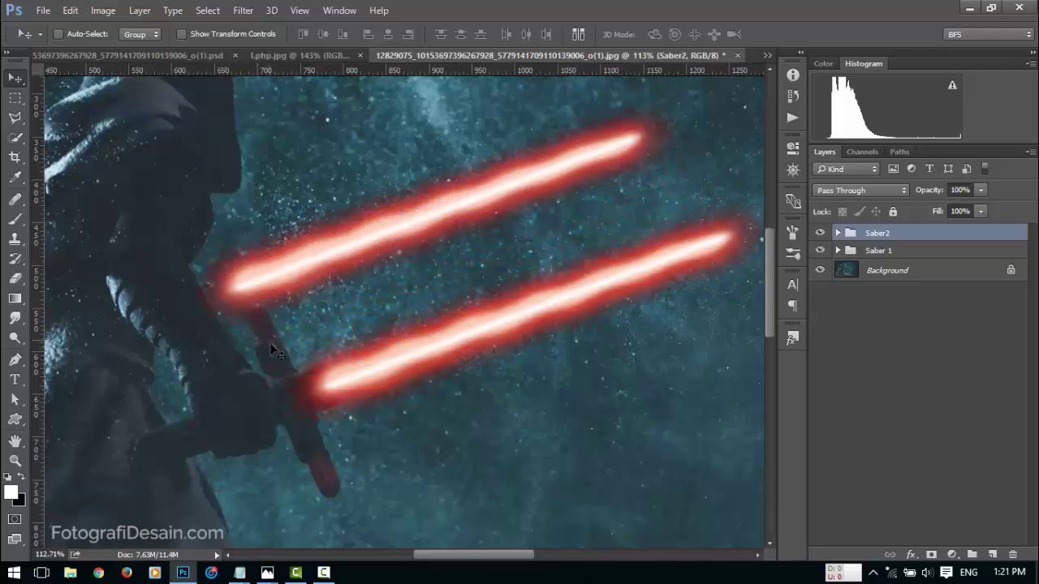
pyautogui.hotkey('ctrl', 't')
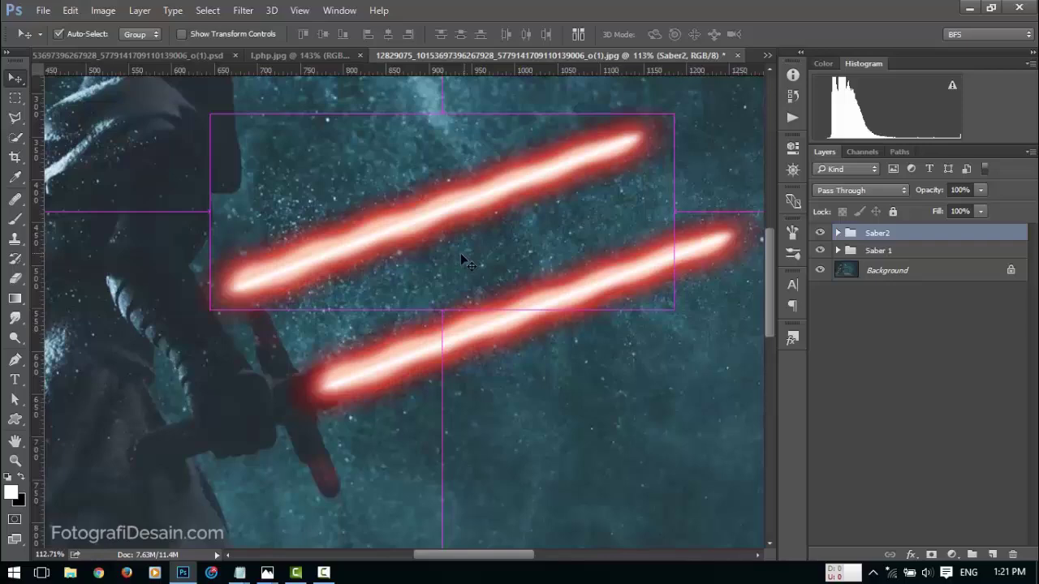
pyautogui.moveTo(176, 320); pyautogui.dragTo(526, 445)
pyautogui.moveTo(492, 390); pyautogui.dragTo(400, 474)
pyautogui.moveTo(360, 278); pyautogui.dragTo(358, 348)
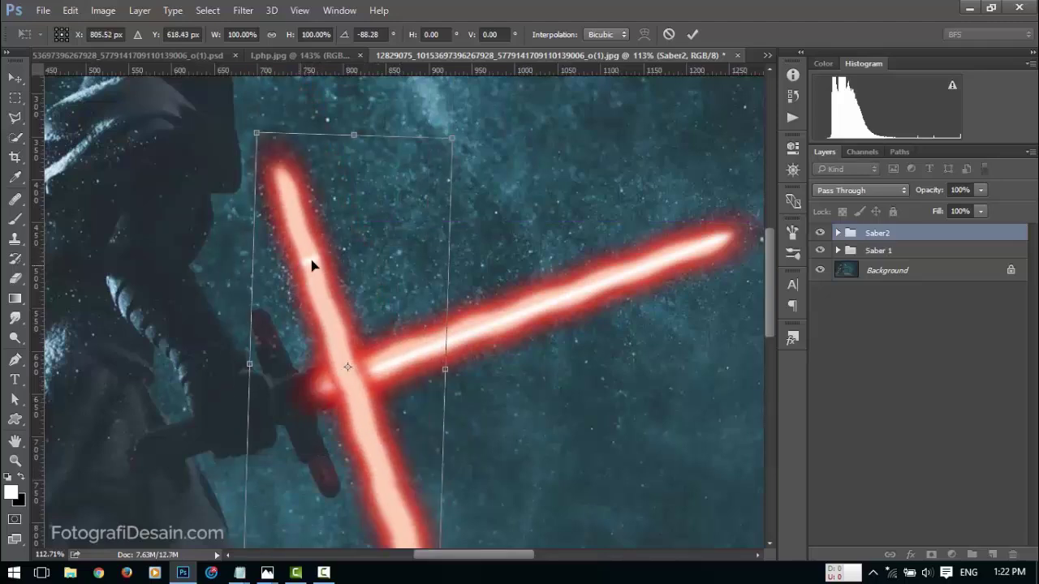
pyautogui.moveTo(452, 138); pyautogui.dragTo(237, 190)
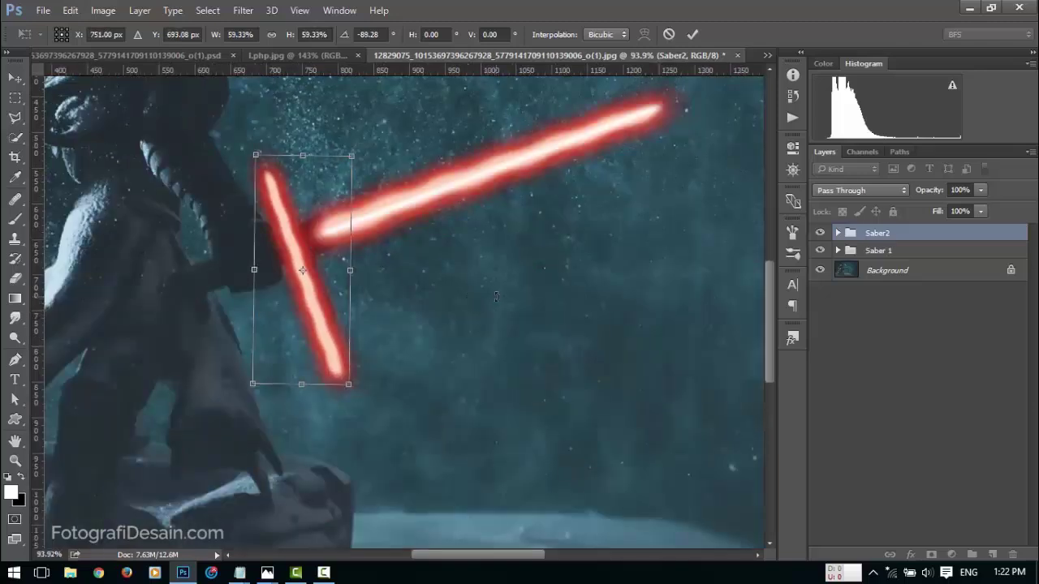
pyautogui.press('Return')
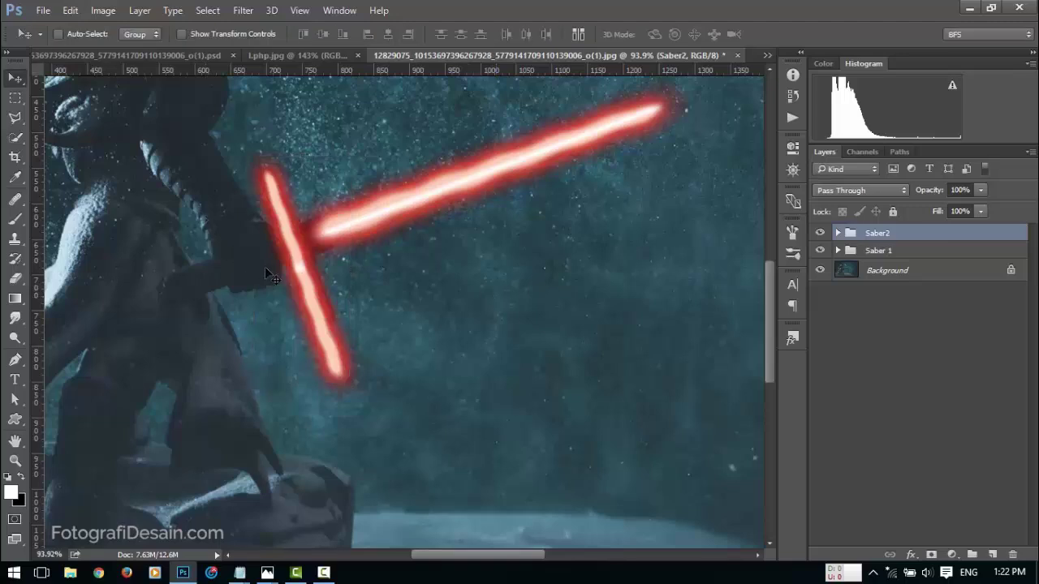
# Set the Gradient Overlay angle to -160° on the Saber layer inside the Saber2 group
pyautogui.scroll(3, 305, 268)
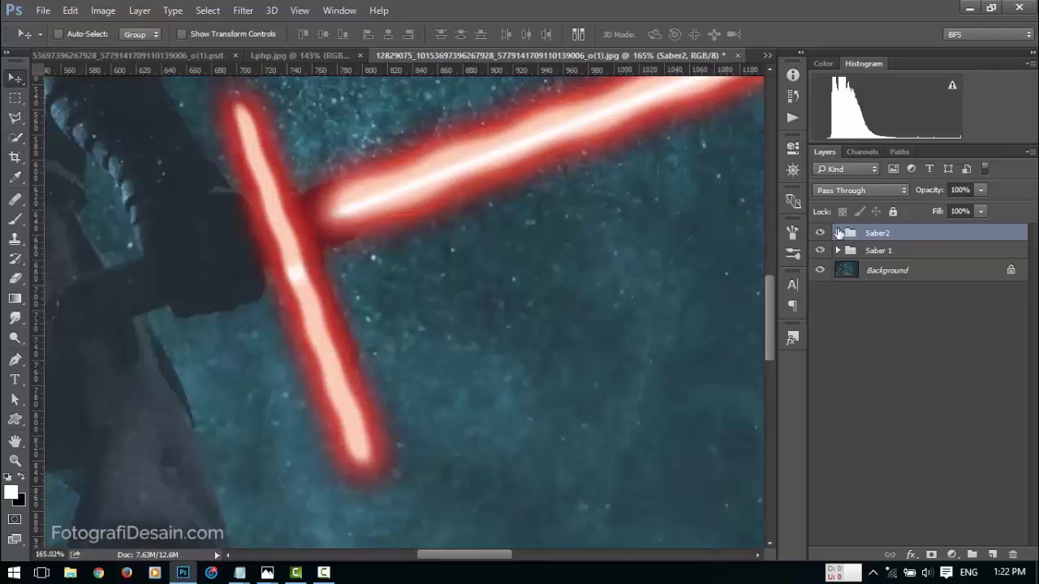
pyautogui.click(838, 233)
pyautogui.click(901, 320)
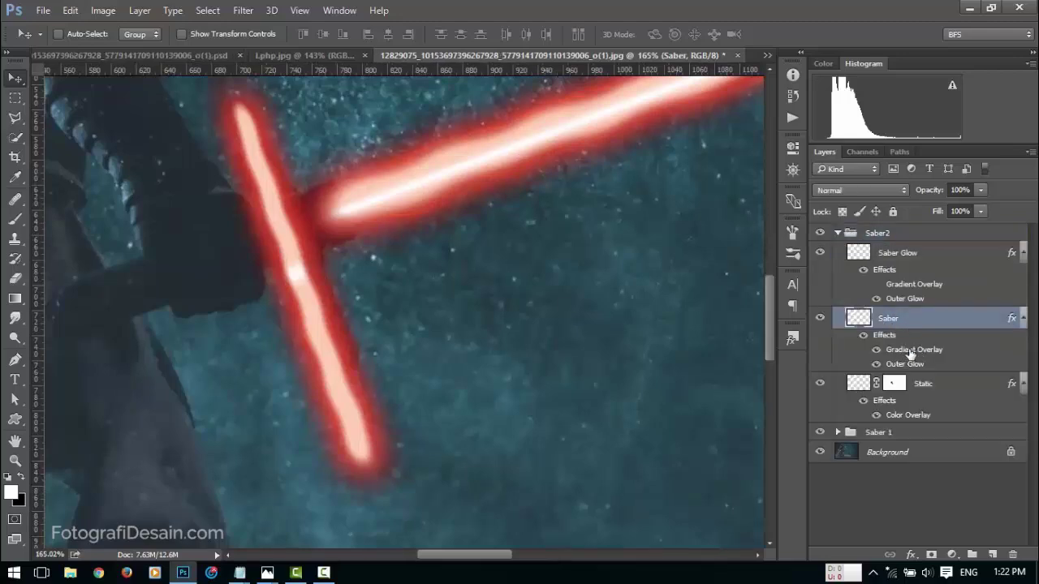
pyautogui.doubleClick(910, 351)
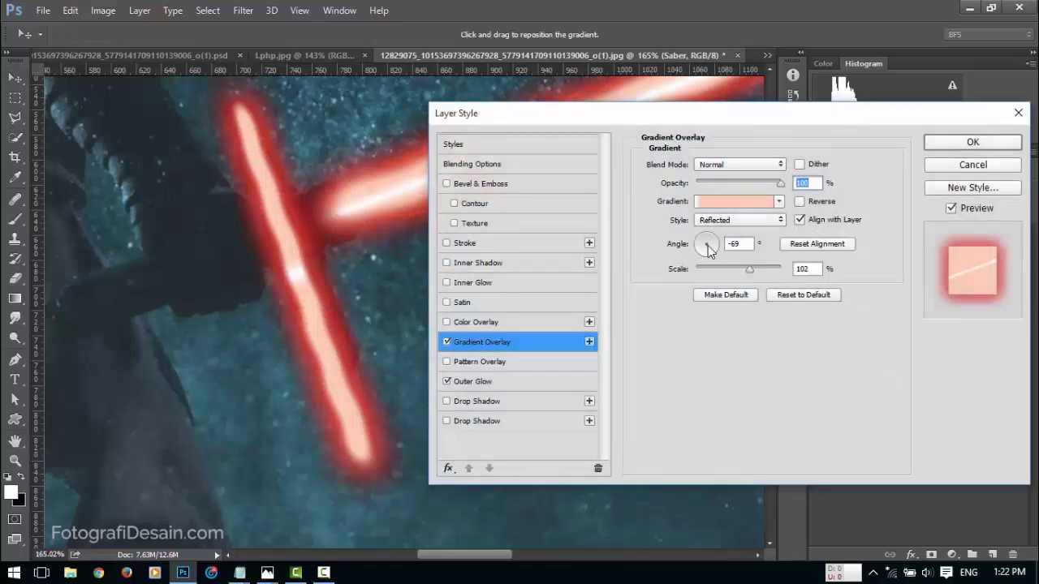
pyautogui.moveTo(710, 257); pyautogui.dragTo(696, 247)
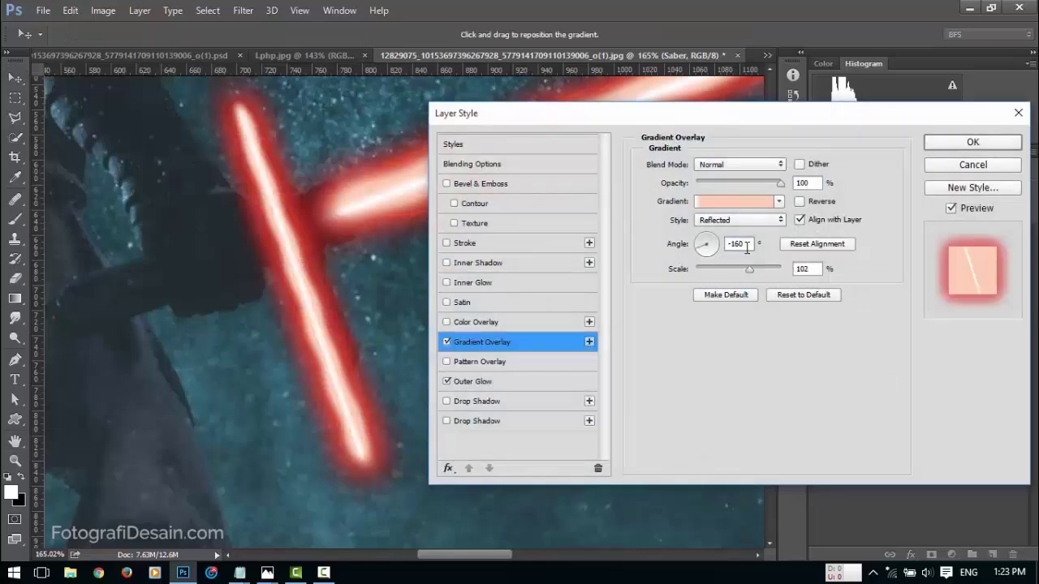
pyautogui.click(950, 142)
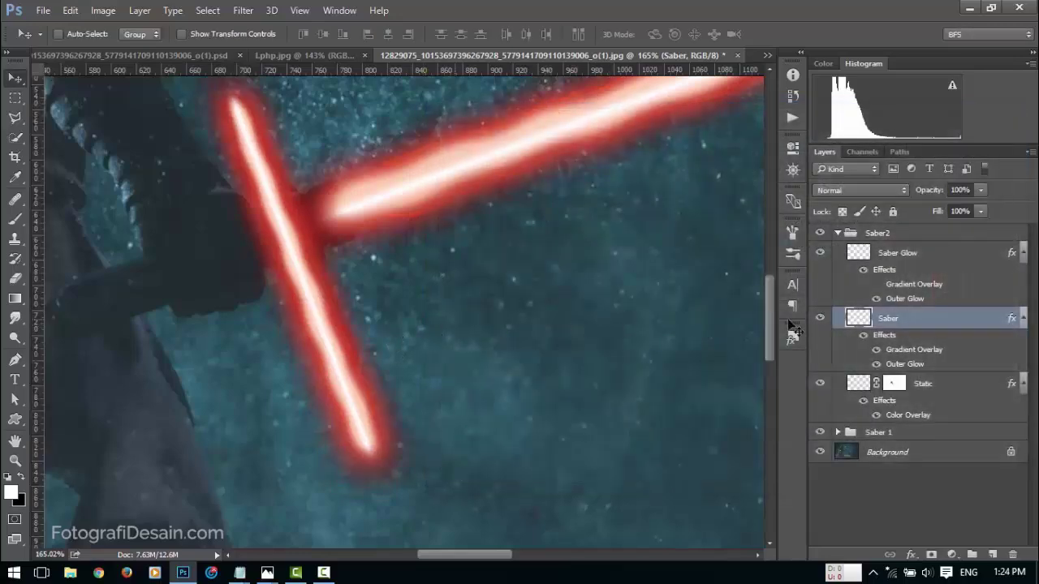
pyautogui.click(837, 233)
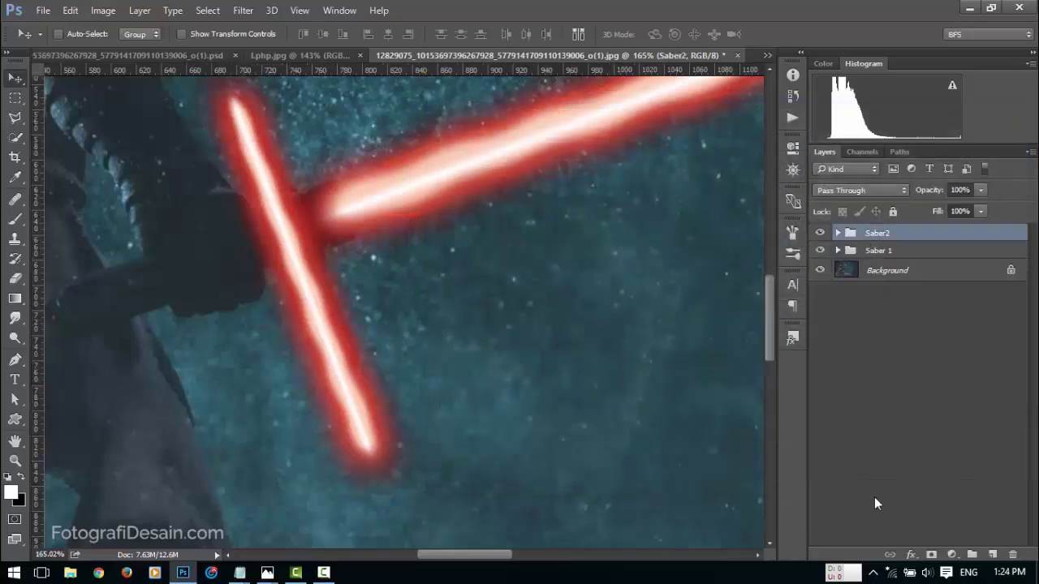
# Add a layer mask to the Saber2 group and paint out the blade over the hilt and below it with an 80 px black brush
pyautogui.click(932, 554)
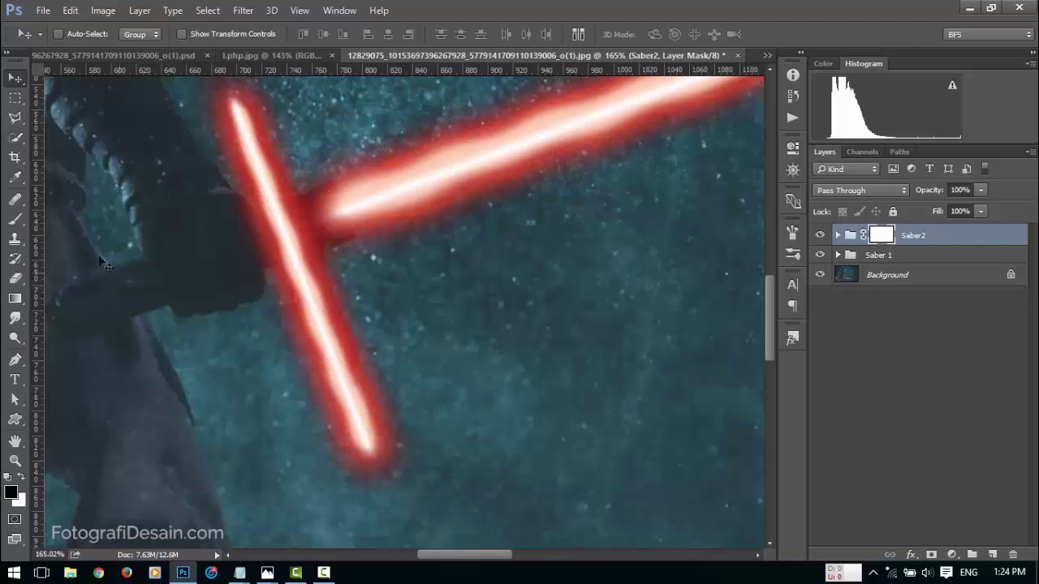
pyautogui.click(14, 219)
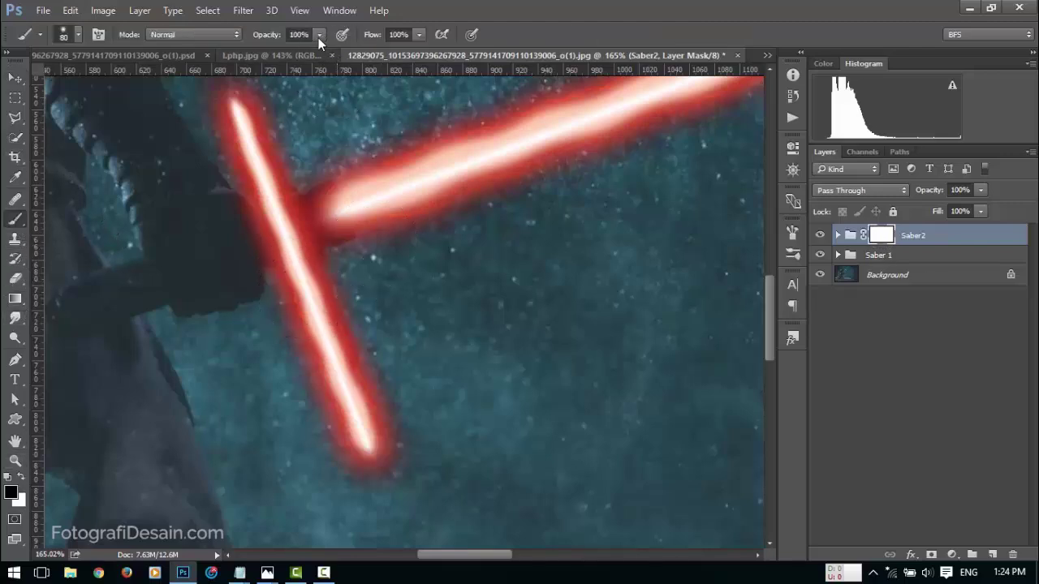
pyautogui.moveTo(374, 461)
pyautogui.mouseDown()
pyautogui.moveTo(411, 403)
pyautogui.moveTo(364, 422)
pyautogui.moveTo(335, 410)
pyautogui.moveTo(316, 376)
pyautogui.moveTo(382, 306)
pyautogui.moveTo(323, 308)
pyautogui.moveTo(320, 280)
pyautogui.moveTo(232, 261)
pyautogui.moveTo(216, 232)
pyautogui.moveTo(323, 246)
pyautogui.moveTo(216, 214)
pyautogui.moveTo(289, 225)
pyautogui.moveTo(194, 183)
pyautogui.mouseUp()
# Restore the base of the upper crossguard blade on the Saber2 mask with a 30 px white brush
pyautogui.press('[')
pyautogui.press('[')
pyautogui.press('[')
pyautogui.press('[')
pyautogui.press('[')
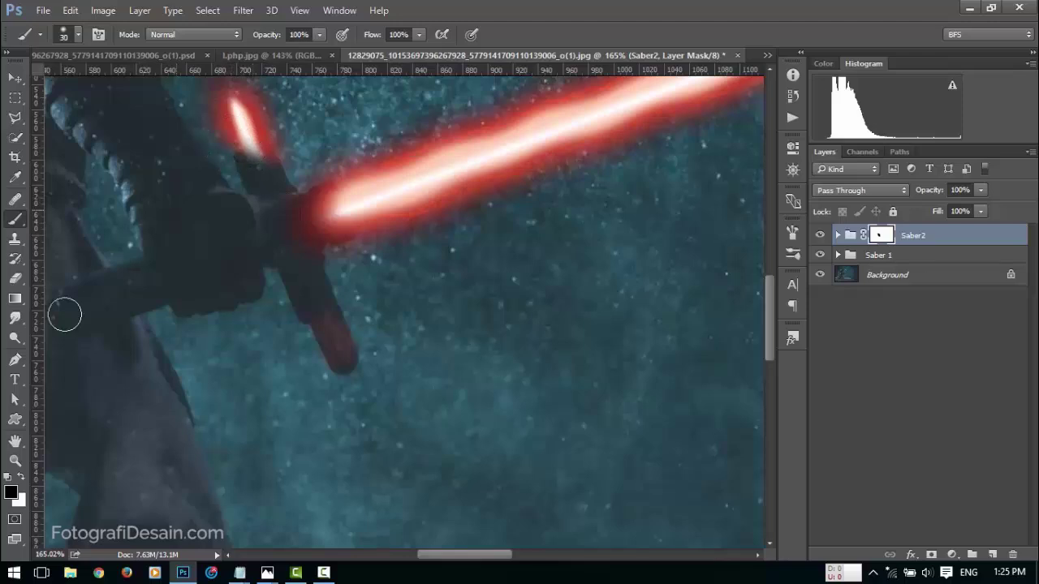
pyautogui.press('x')
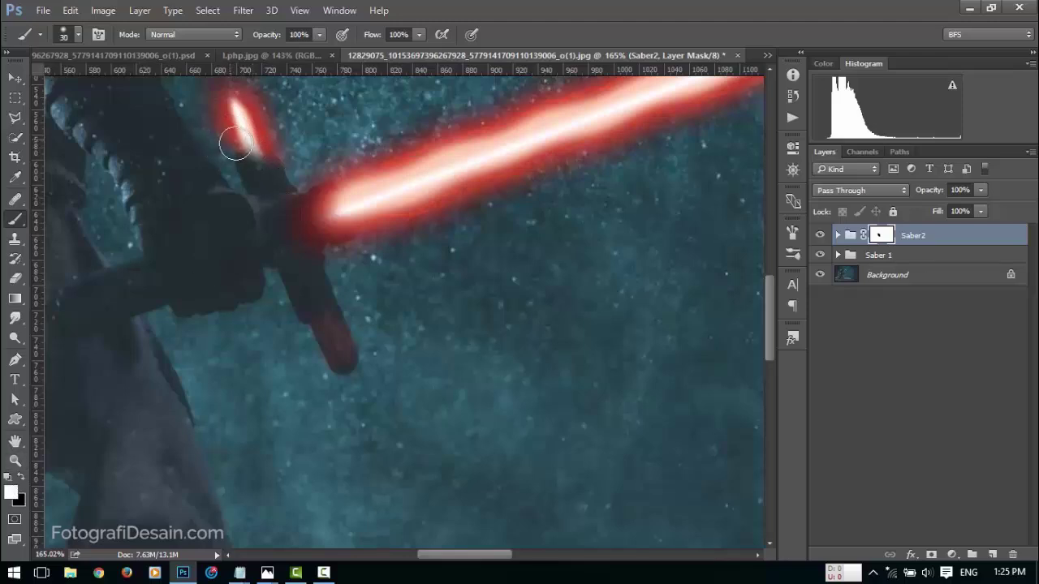
pyautogui.moveTo(241, 144); pyautogui.dragTo(294, 142)
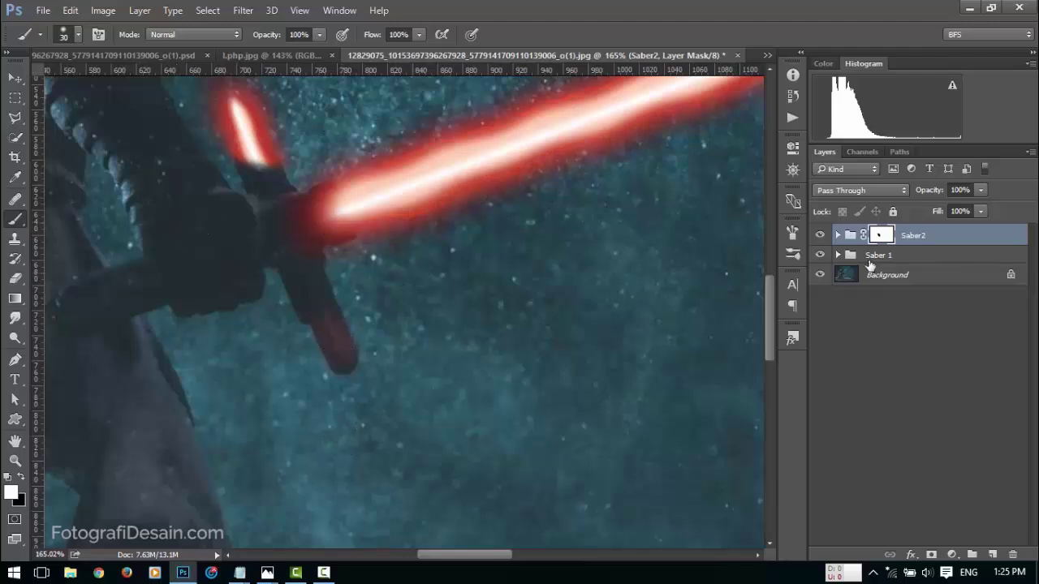
# Duplicate the masked Saber2 group and name the copy Saber 3
pyautogui.click(850, 235)
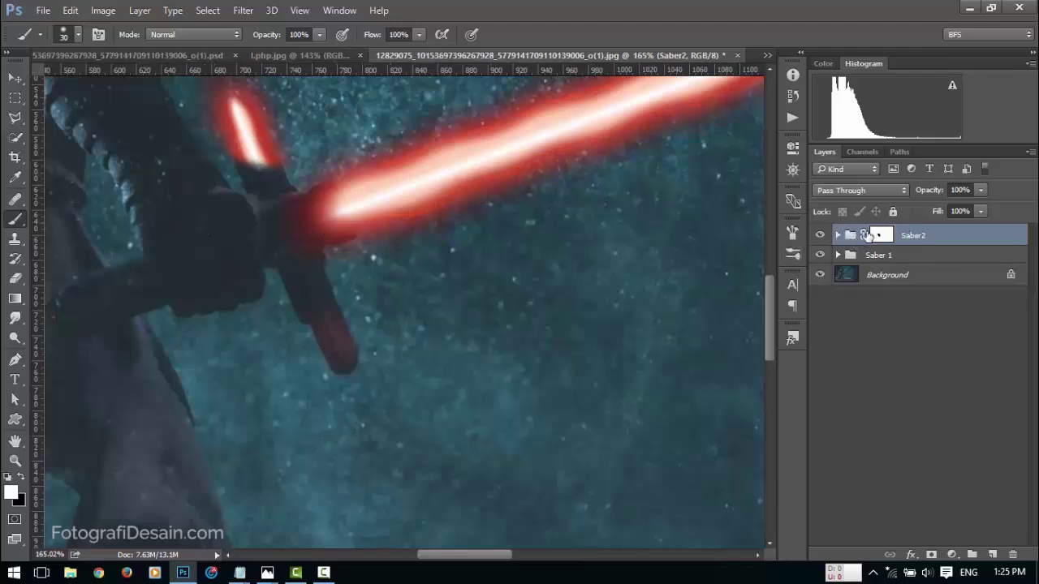
pyautogui.hotkey('ctrl', 'j')
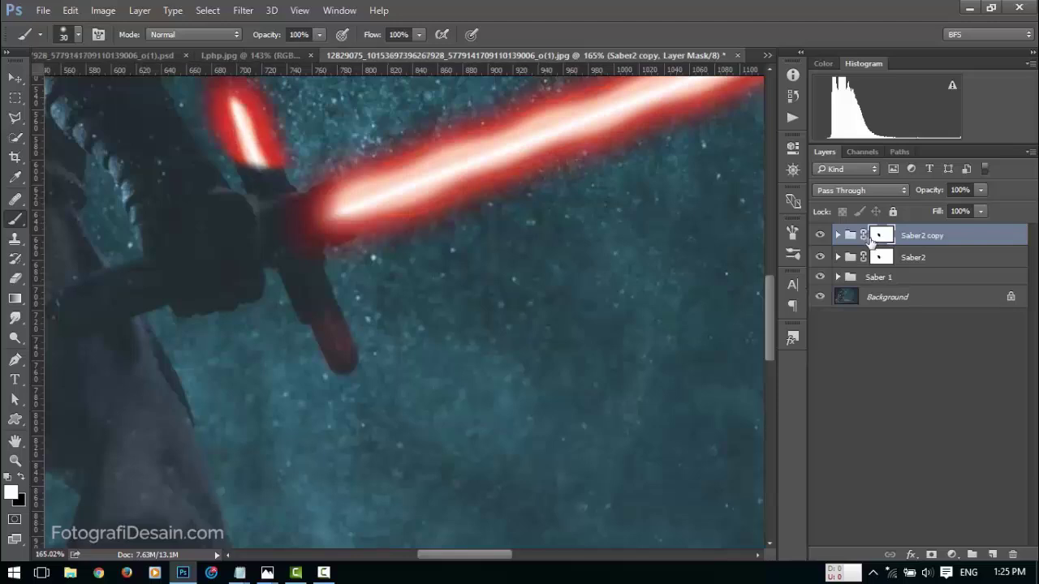
pyautogui.doubleClick(921, 235)
pyautogui.write('Sab')
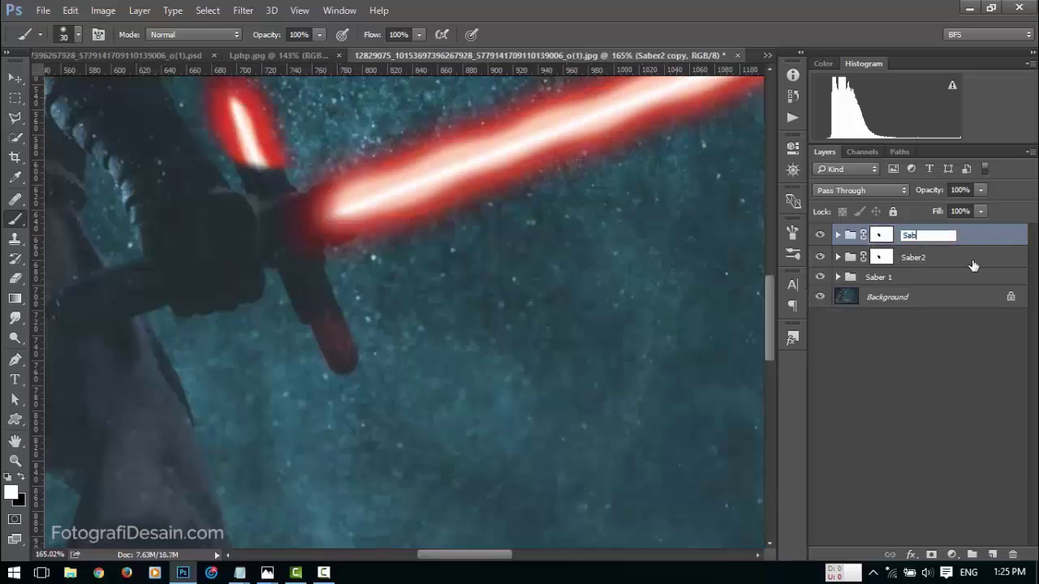
pyautogui.press('Return')
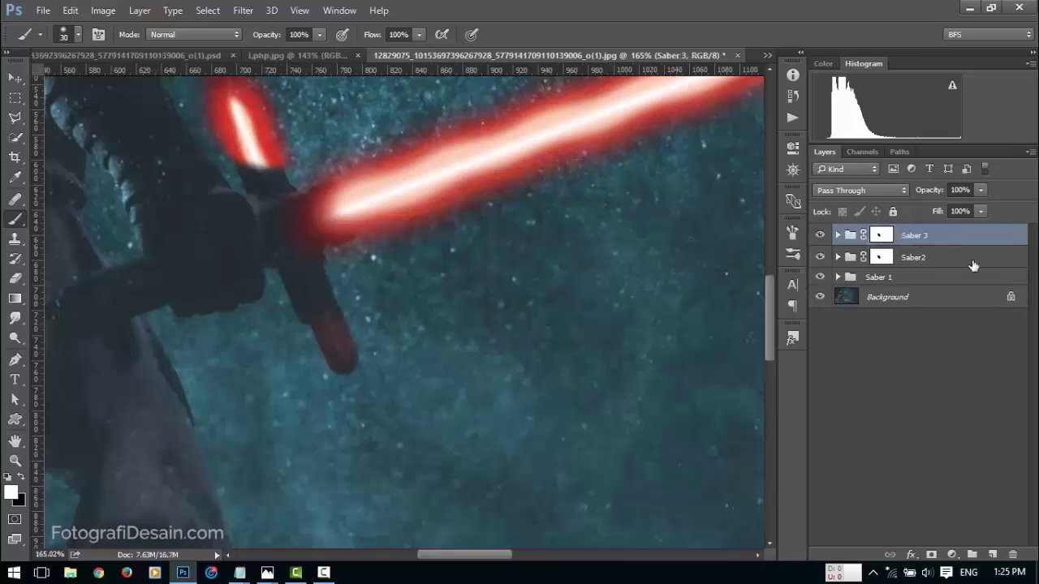
# Move the Saber 3 group onto the lower crossguard tip and rotate it so the blade points downward
pyautogui.press('v')
pyautogui.moveTo(233, 121); pyautogui.dragTo(343, 316)
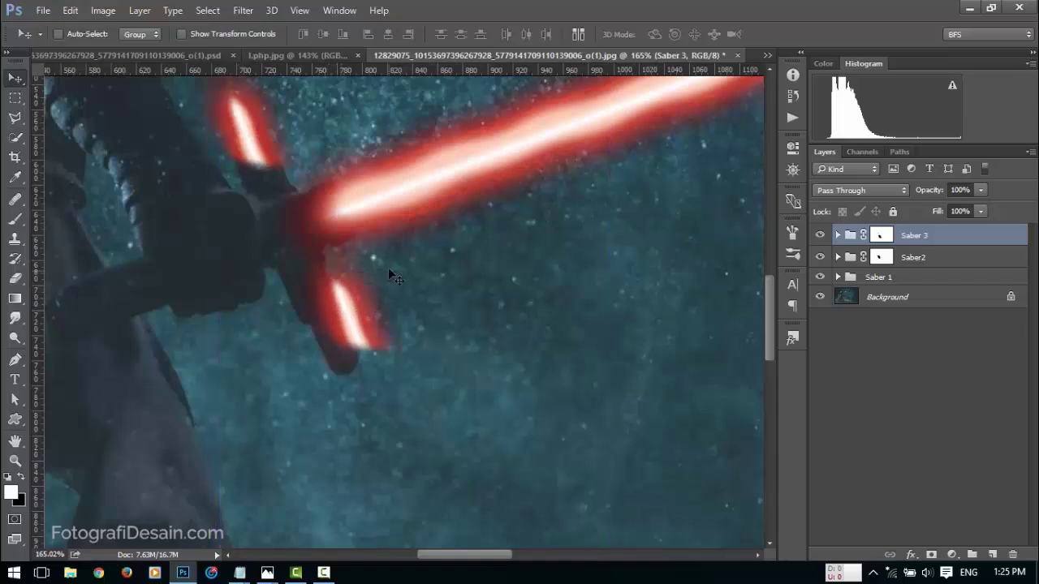
pyautogui.hotkey('ctrl', 't')
pyautogui.moveTo(391, 287); pyautogui.dragTo(339, 444)
pyautogui.press('Return')
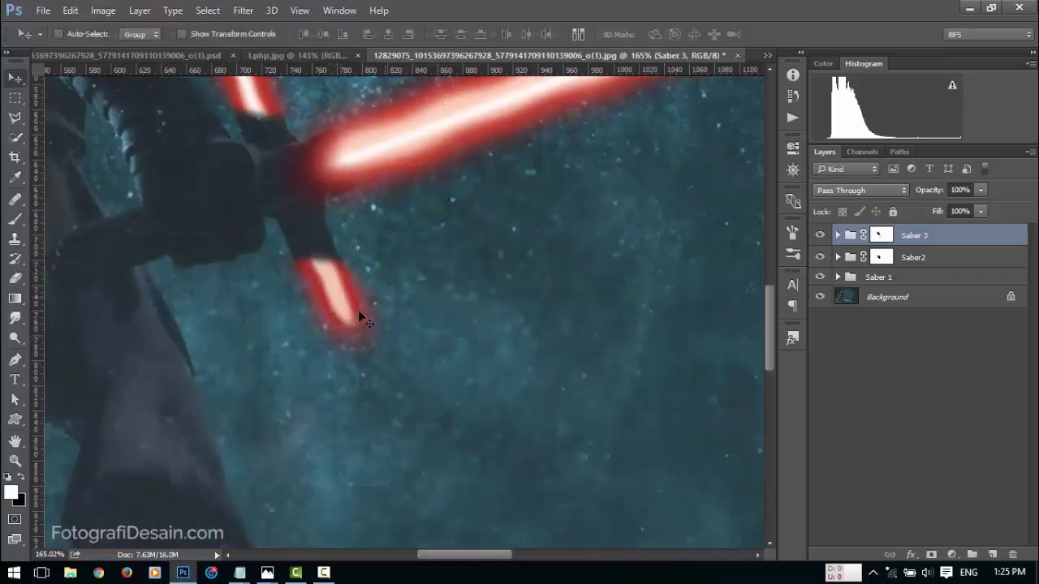
# Set the Gradient Overlay angle of the Saber layer in the Saber 3 group to 22°
pyautogui.scroll(-2, 361, 315)
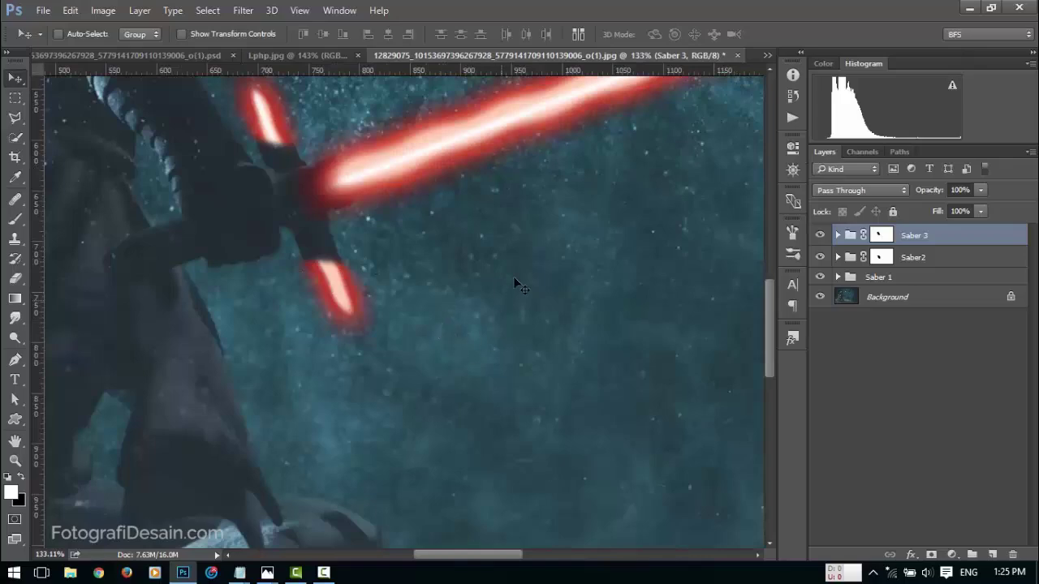
pyautogui.click(839, 235)
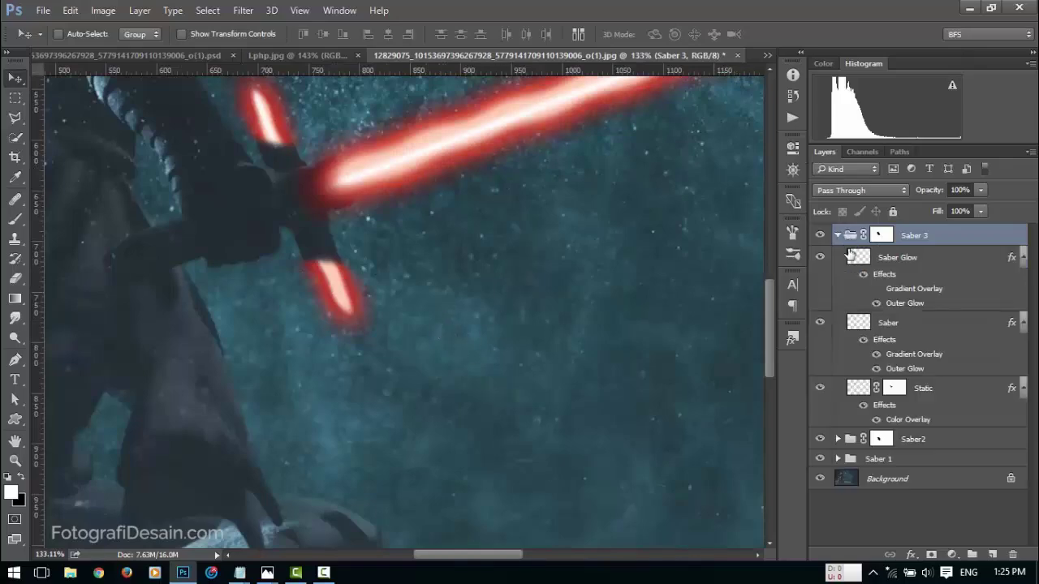
pyautogui.doubleClick(896, 358)
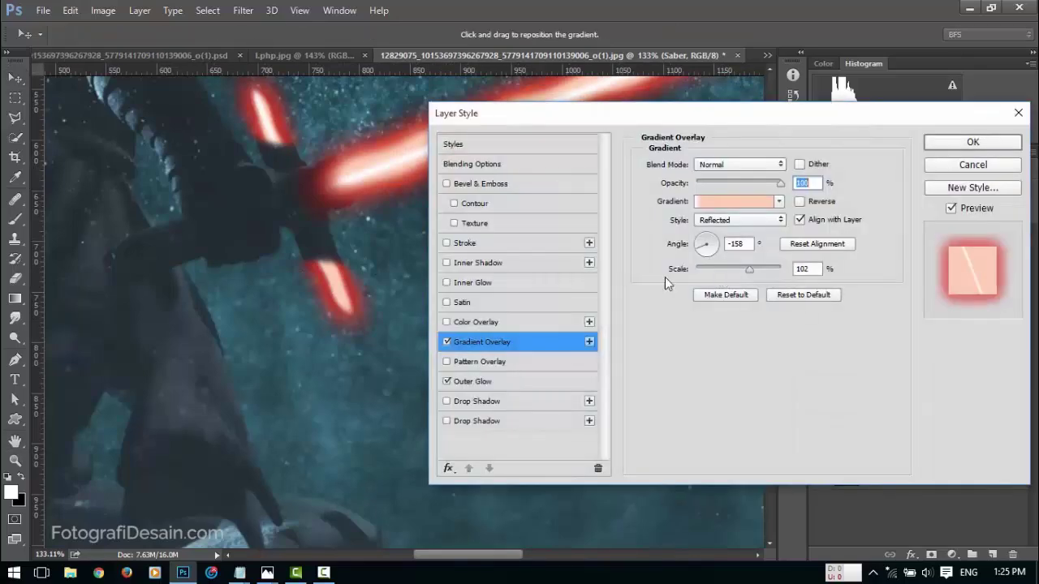
pyautogui.moveTo(703, 252); pyautogui.dragTo(724, 241)
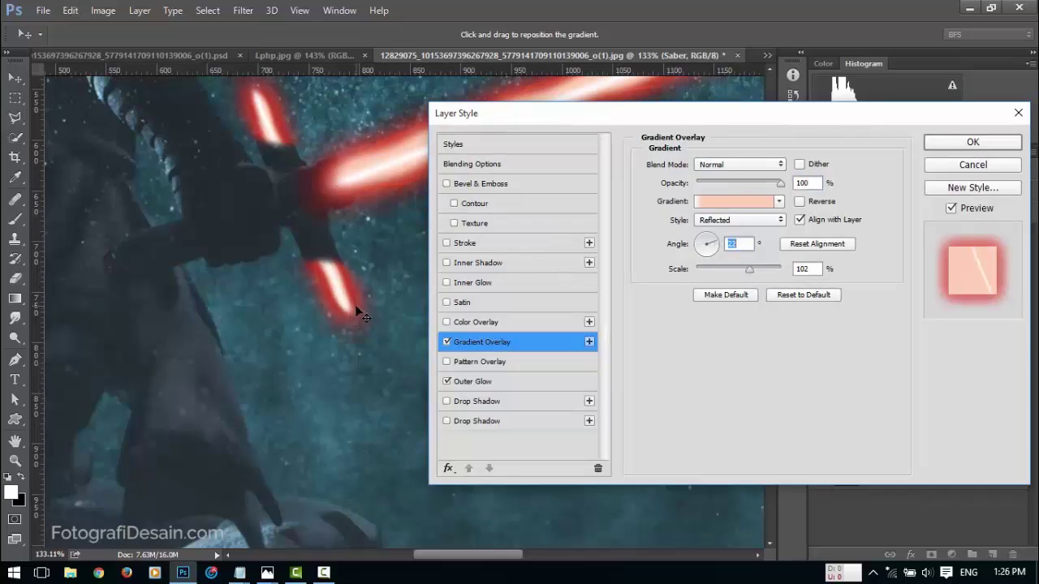
pyautogui.click(973, 141)
pyautogui.scroll(-3, 559, 255)
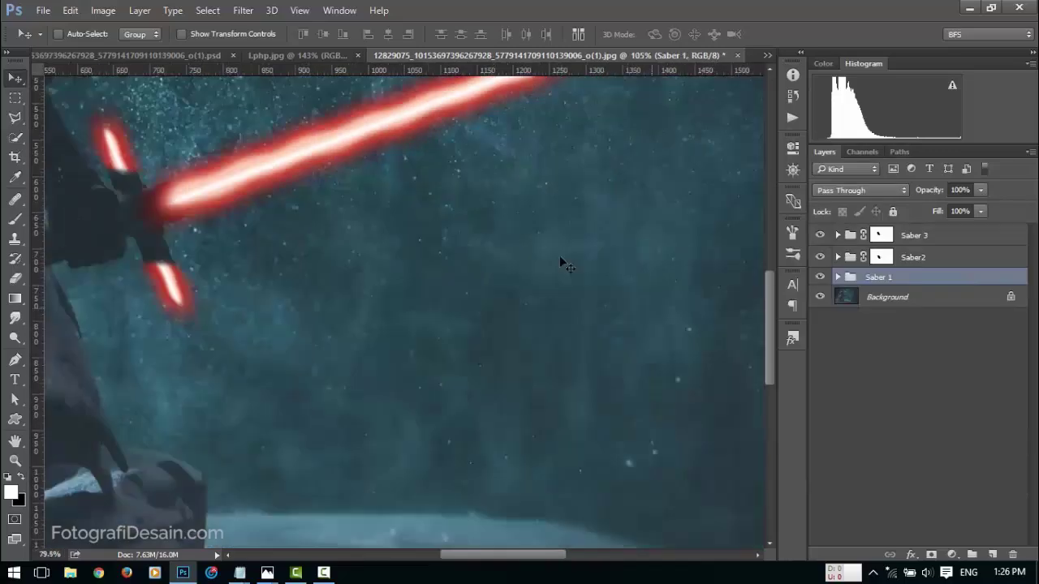
pyautogui.scroll(-4, 560, 258)
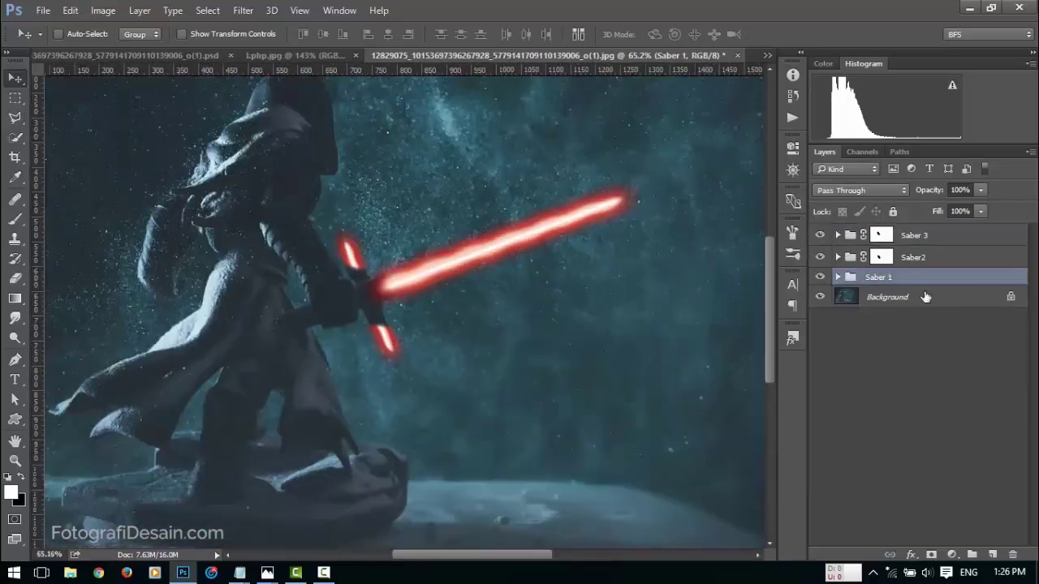
# Create a new layer between the Saber 1 group and the Background and name it Sparks
pyautogui.click(925, 296)
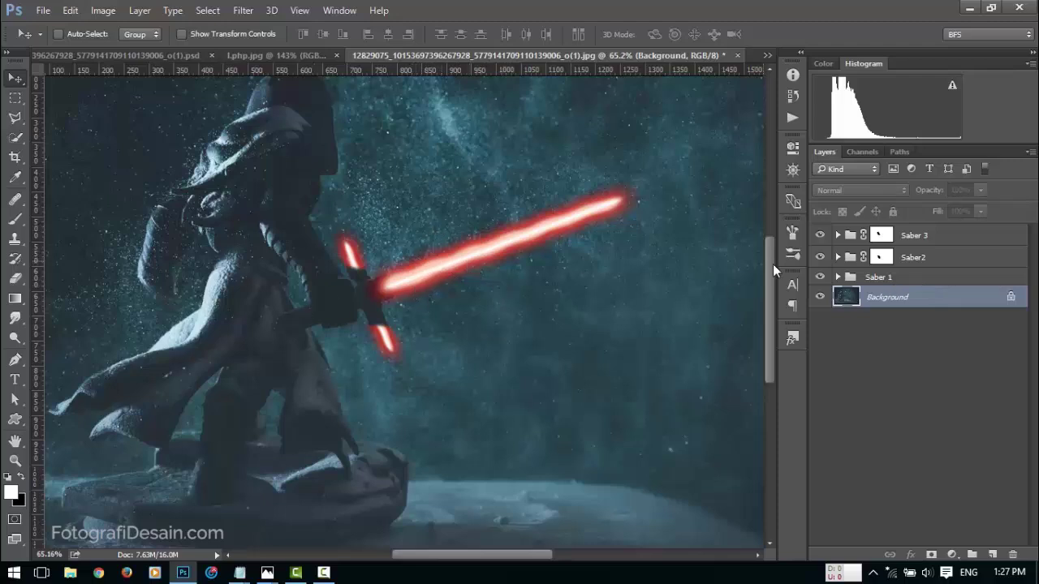
pyautogui.click(892, 278)
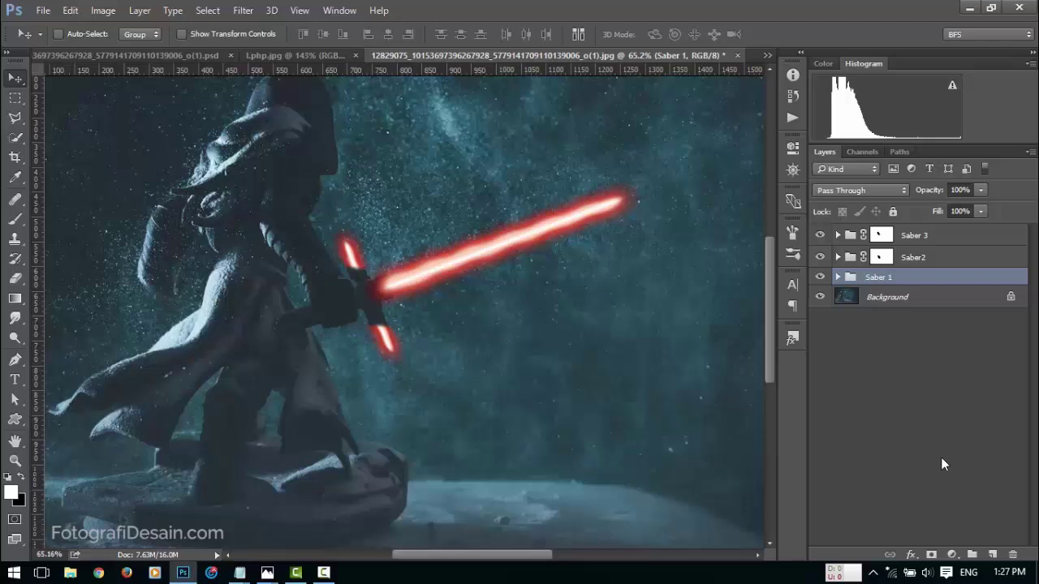
pyautogui.click(992, 555)
pyautogui.moveTo(882, 282)
pyautogui.mouseDown()
pyautogui.moveTo(885, 299)
pyautogui.moveTo(893, 291)
pyautogui.mouseUp()
pyautogui.hotkey('ctrl', 'z')
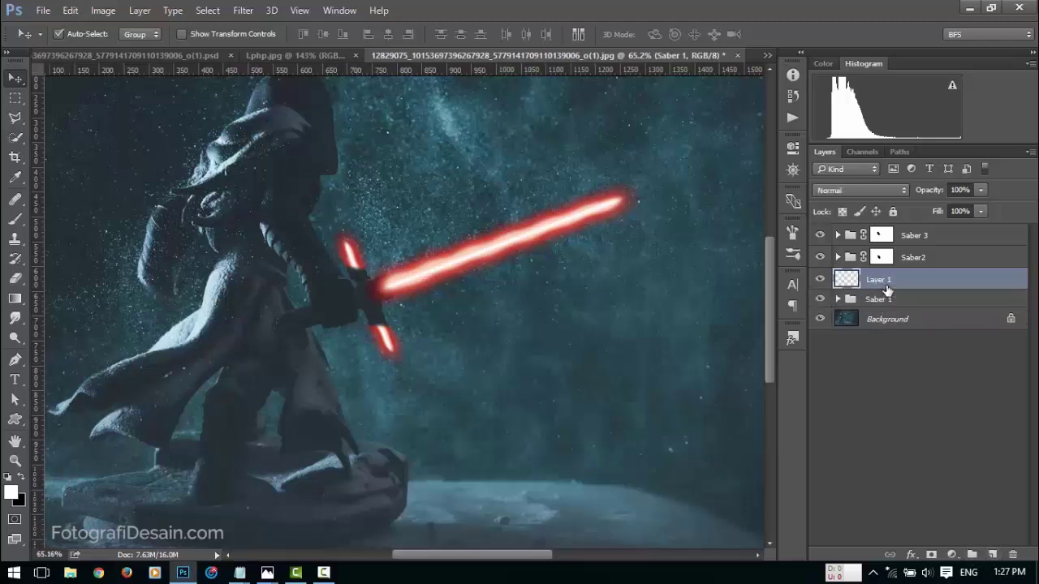
pyautogui.moveTo(846, 285); pyautogui.dragTo(862, 309)
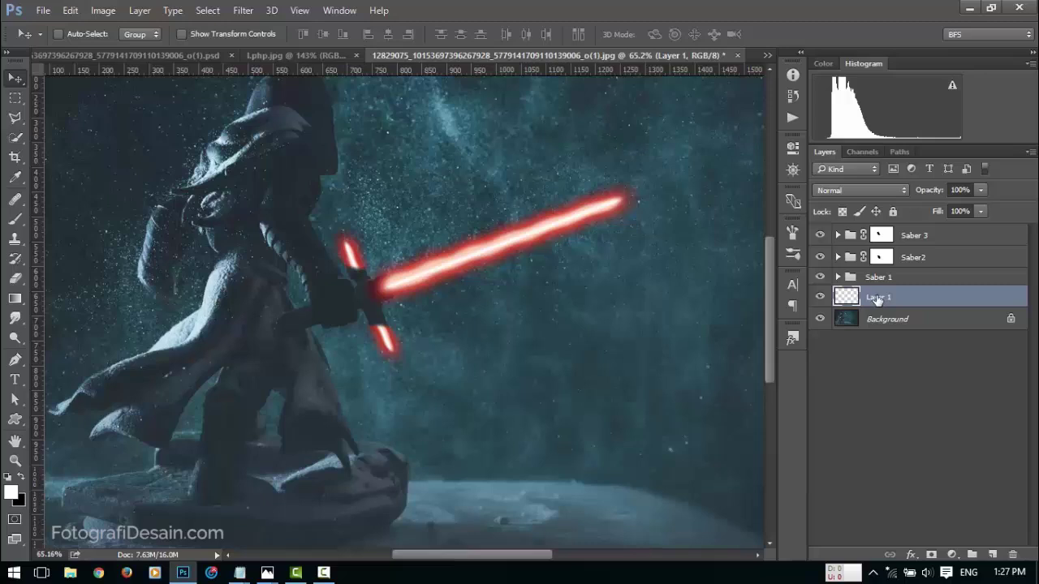
pyautogui.doubleClick(877, 298)
pyautogui.write('Sparks')
pyautogui.press('Return')
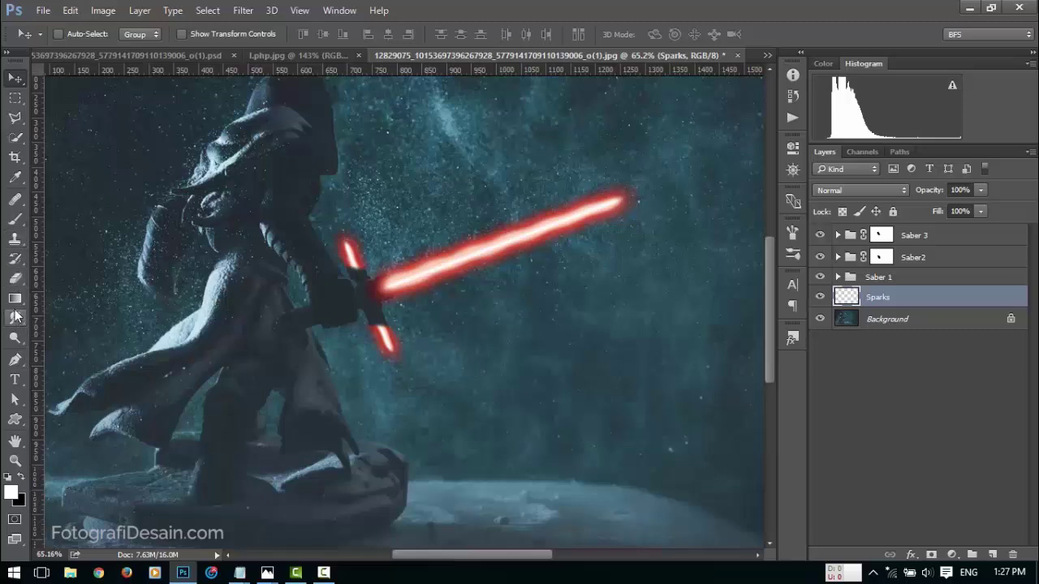
# Load the brush set Room122_Grinder_Sparks.abr from the Room122_Grinder_Sparks folder into the brush presets
pyautogui.click(14, 219)
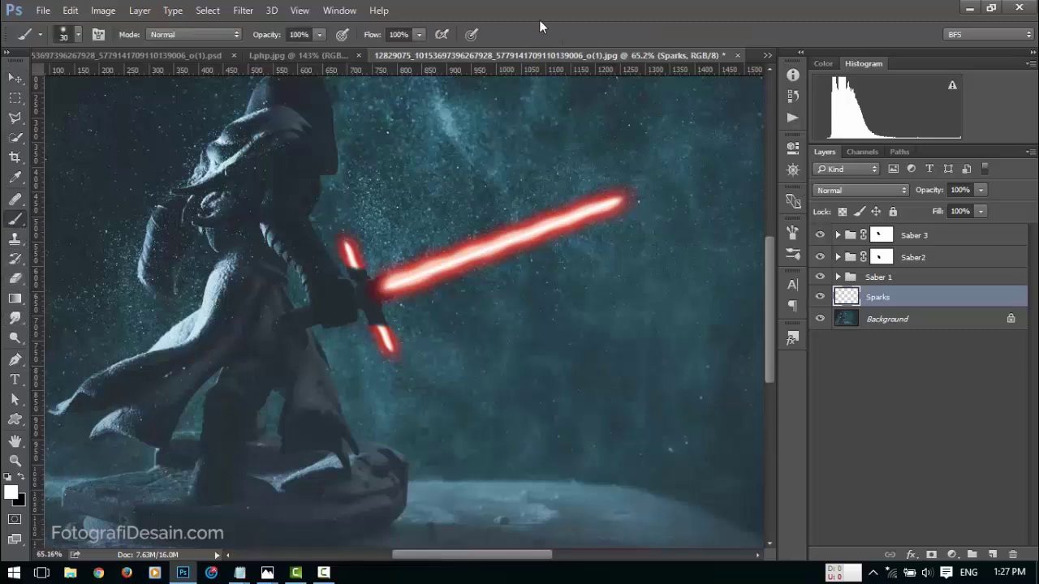
pyautogui.click(339, 9)
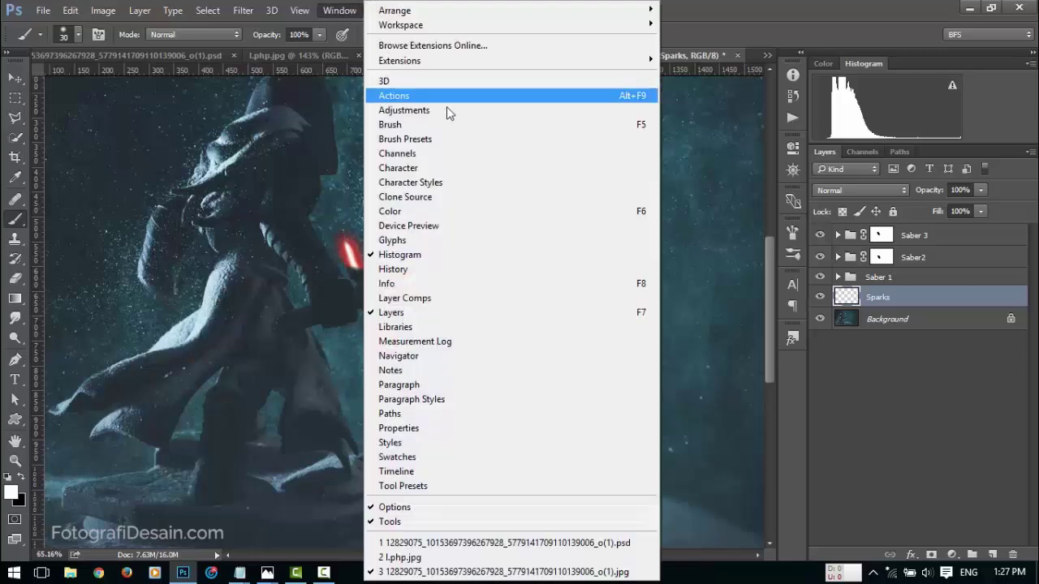
pyautogui.click(480, 139)
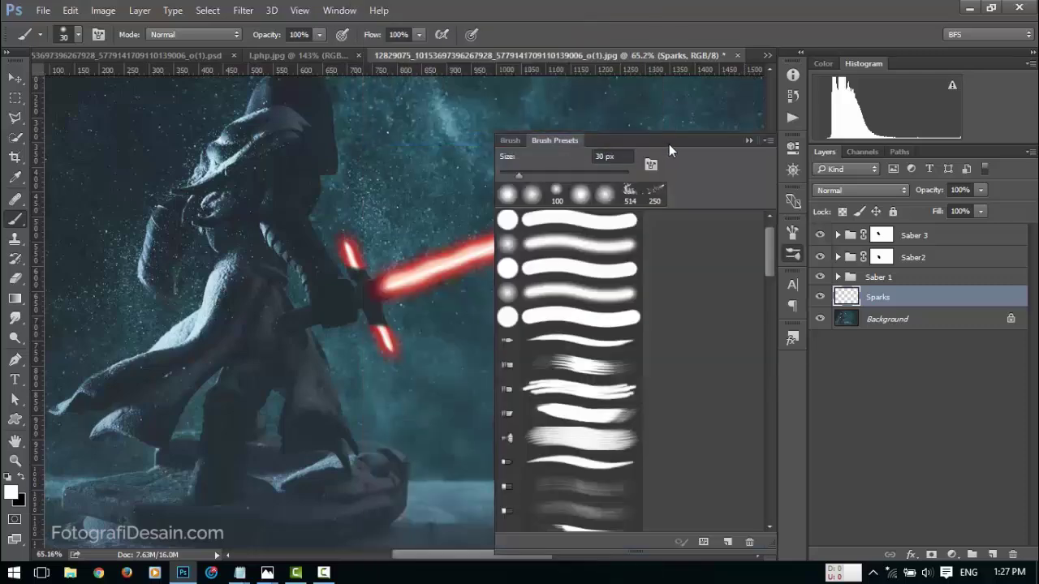
pyautogui.click(768, 140)
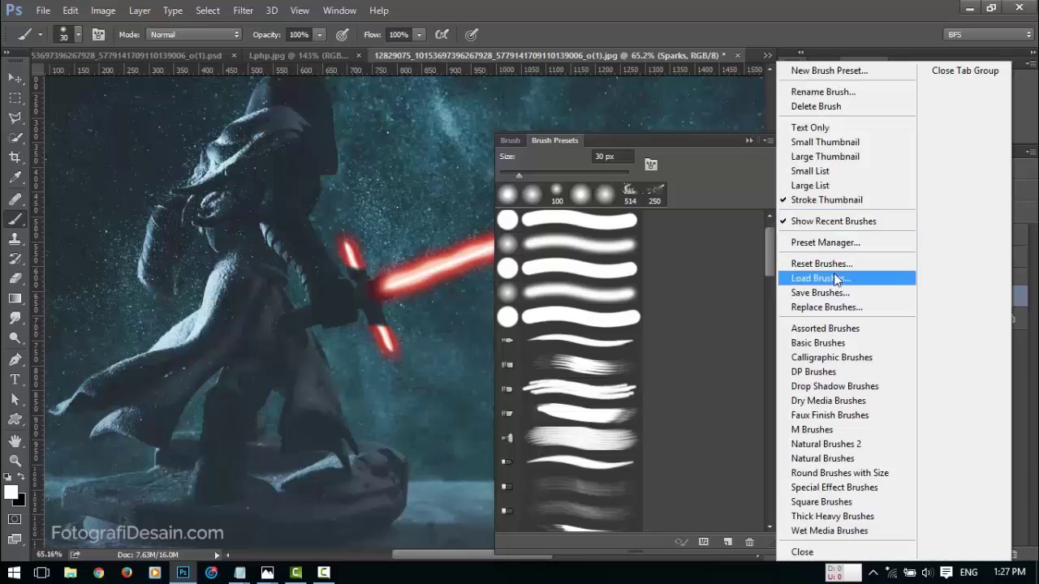
pyautogui.click(836, 280)
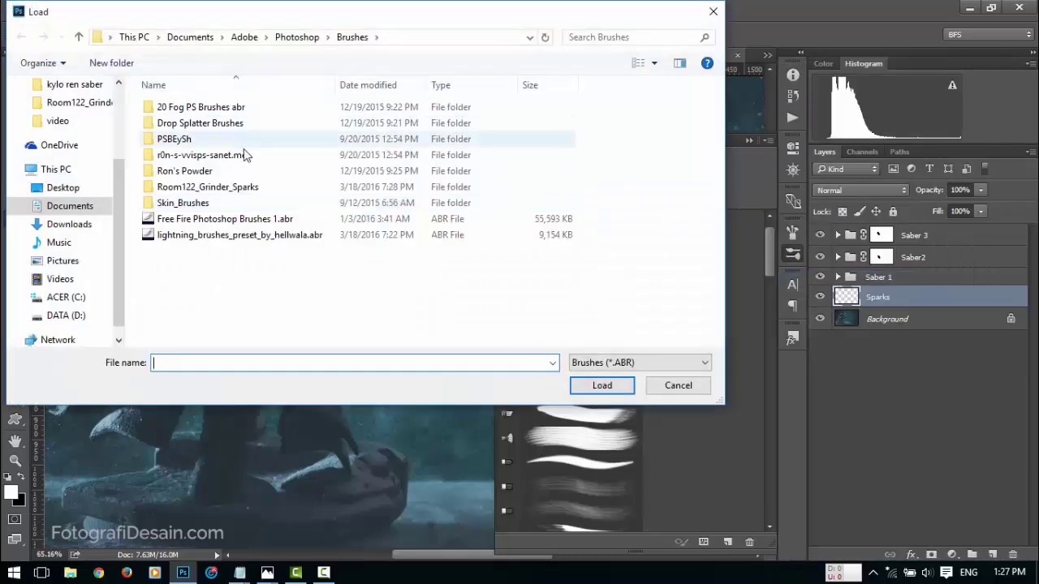
pyautogui.doubleClick(235, 188)
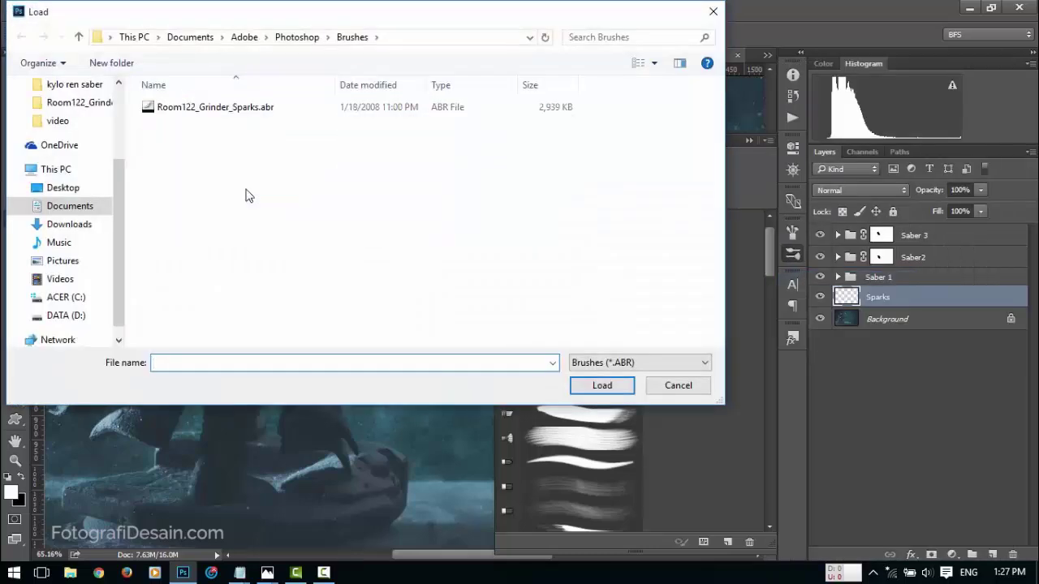
pyautogui.doubleClick(217, 109)
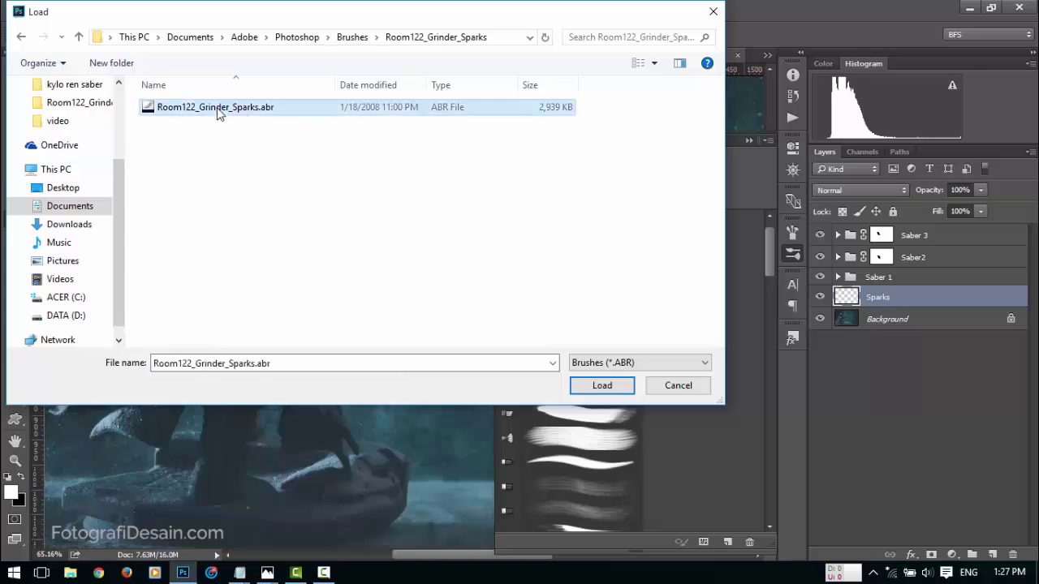
# Choose the 1768 px spark brush at the end of the brush presets
pyautogui.moveTo(768, 236); pyautogui.dragTo(777, 520)
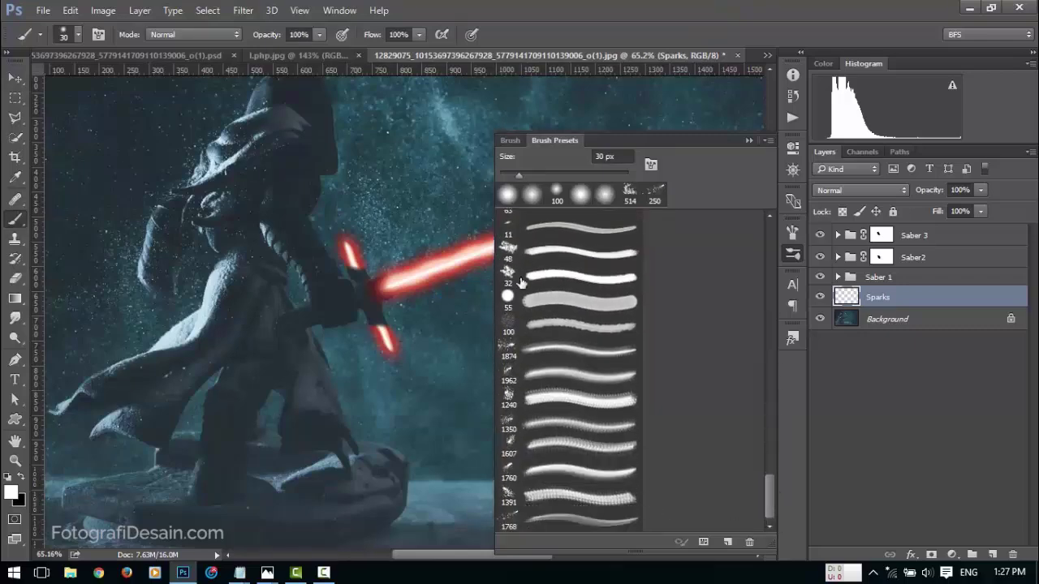
pyautogui.click(568, 519)
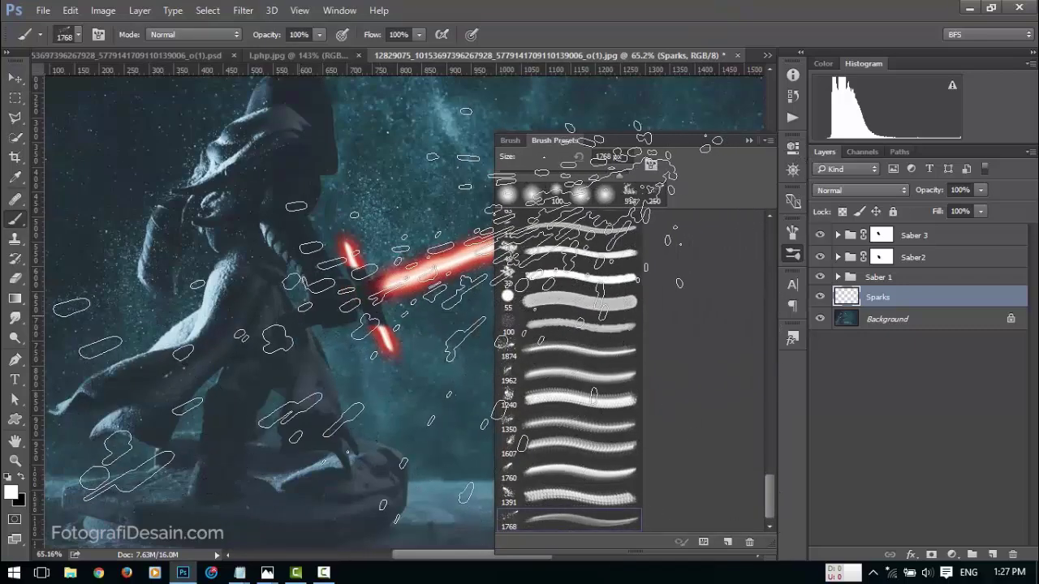
pyautogui.click(794, 254)
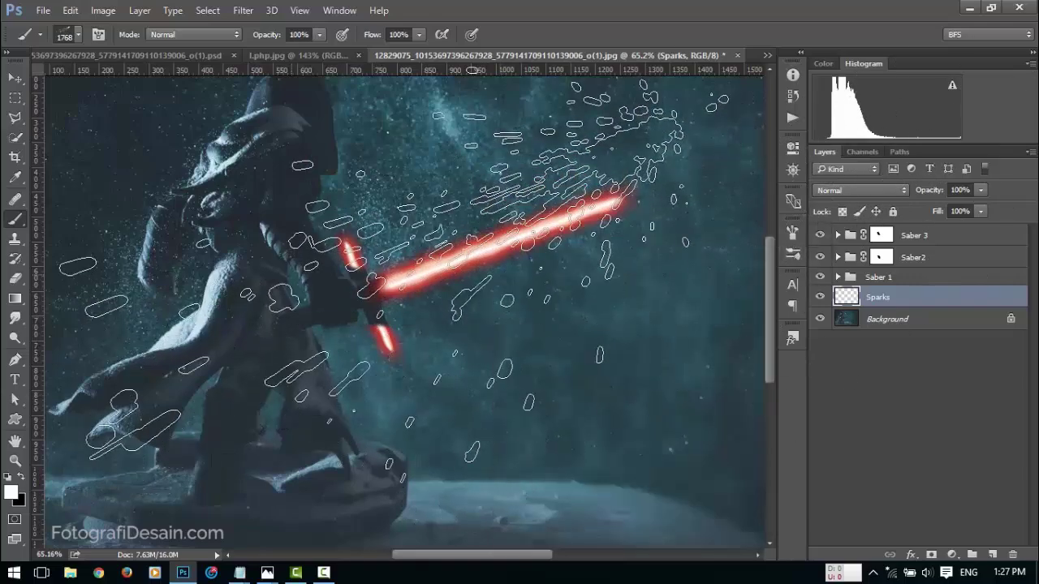
# Resize the spark brush to 467 px, rotate its tip, and stamp white sparks along the base of the main blade
pyautogui.rightClick(287, 273)
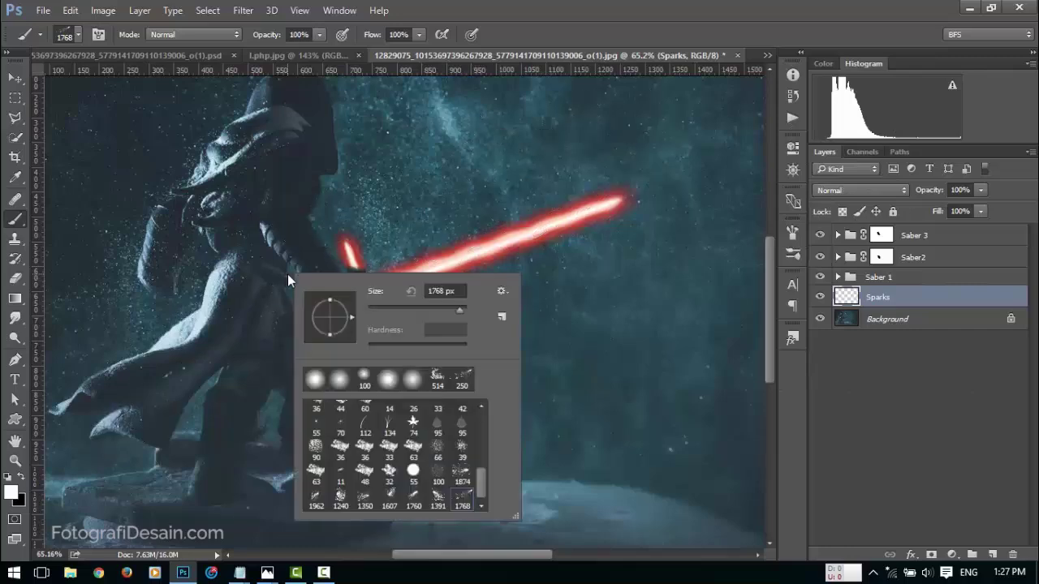
pyautogui.moveTo(455, 308); pyautogui.dragTo(452, 307)
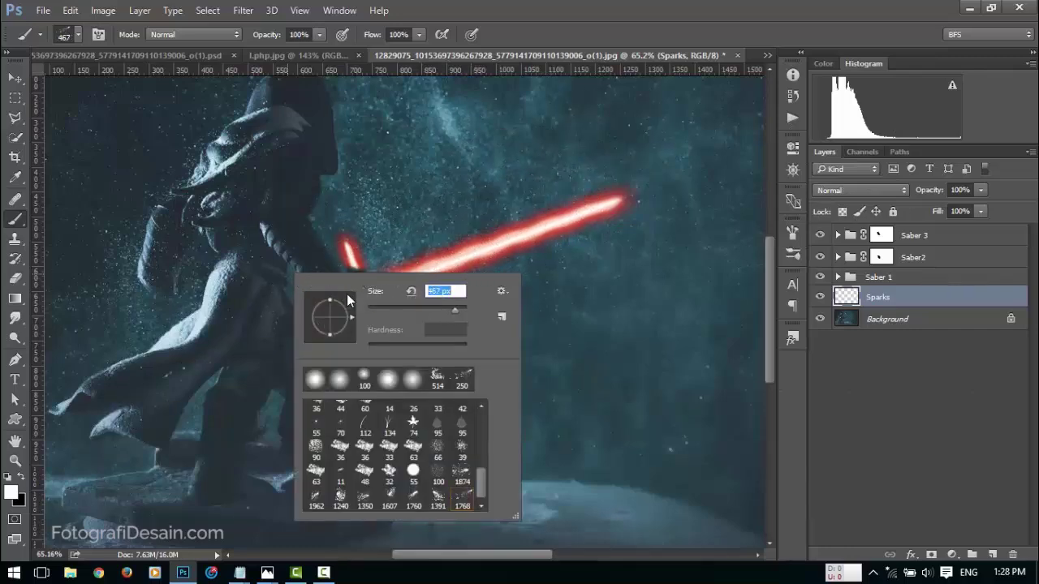
pyautogui.moveTo(352, 323)
pyautogui.mouseDown()
pyautogui.moveTo(342, 299)
pyautogui.moveTo(321, 295)
pyautogui.moveTo(302, 313)
pyautogui.moveTo(349, 296)
pyautogui.mouseUp()
pyautogui.press('Return')
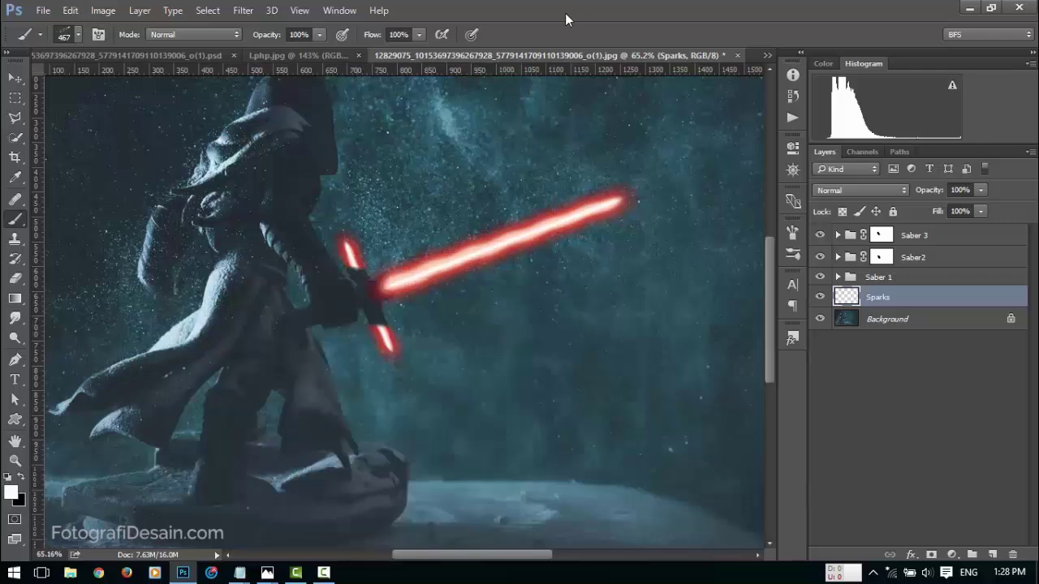
pyautogui.click(491, 262)
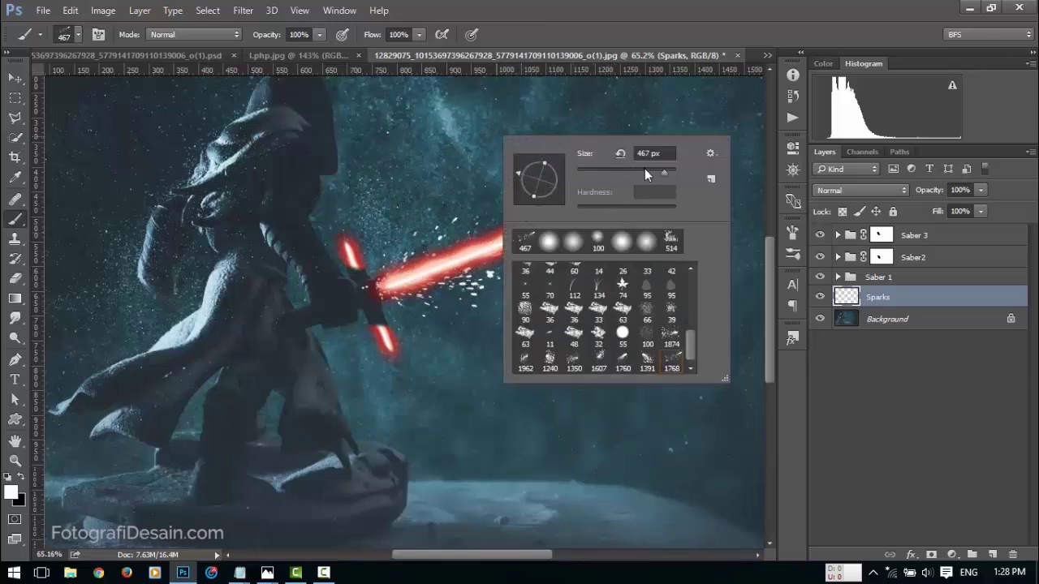
# Reduce the spark brush to 405 px, rotate its tip, and stamp a second burst of sparks around the hilt
pyautogui.moveTo(663, 172); pyautogui.dragTo(661, 173)
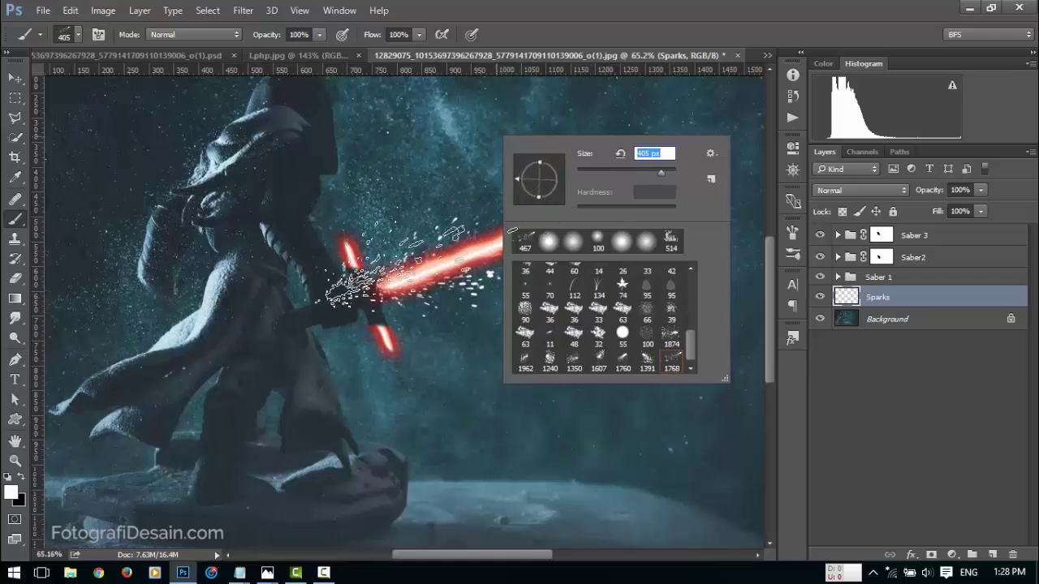
pyautogui.moveTo(519, 179); pyautogui.dragTo(517, 174)
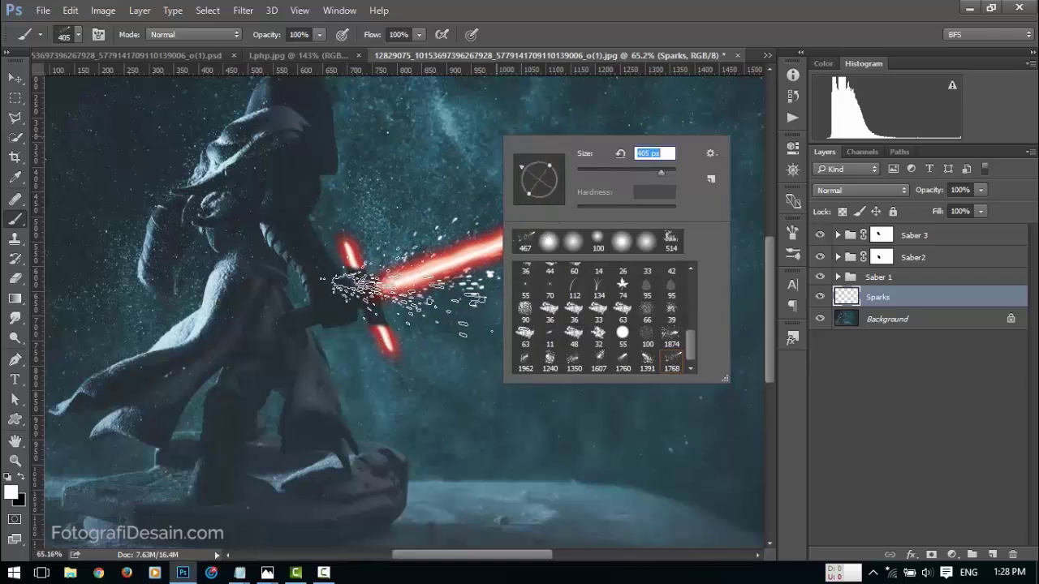
pyautogui.press('Return')
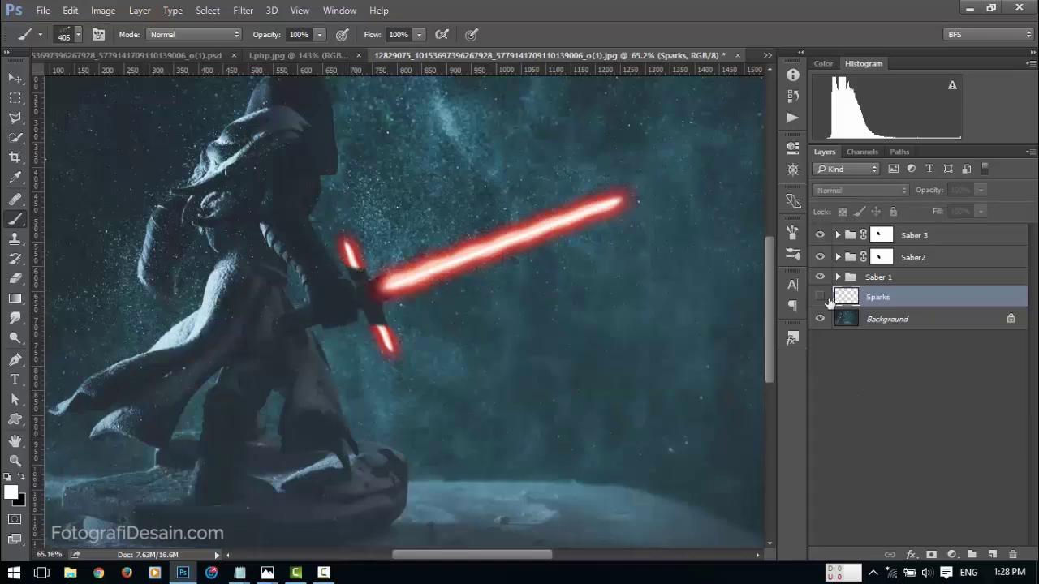
pyautogui.click(819, 297)
# Add a layer mask to the Sparks layer and paint out the sparks left of the hand with a soft 37 px black brush
pyautogui.click(931, 555)
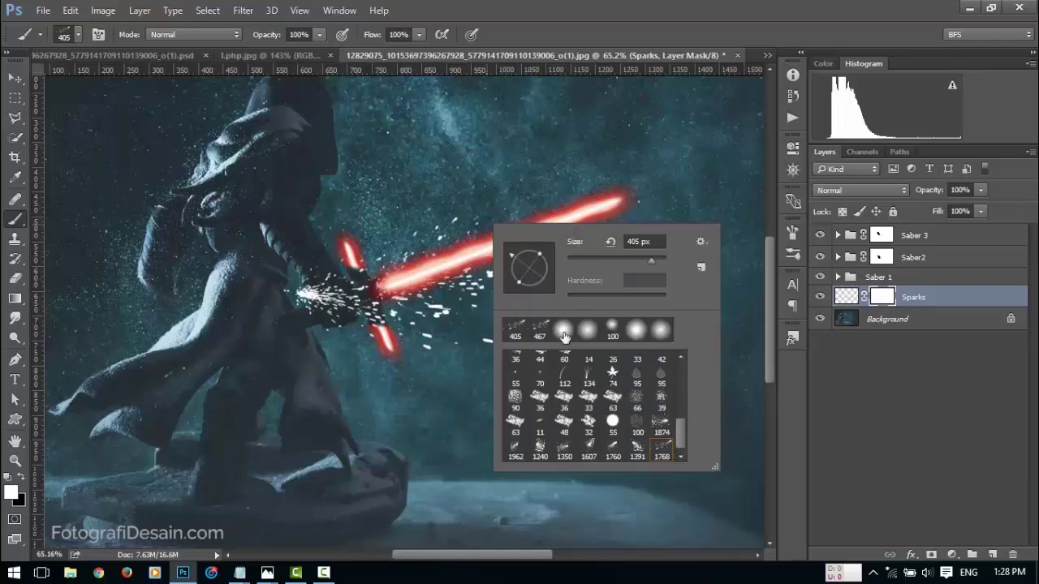
pyautogui.click(563, 330)
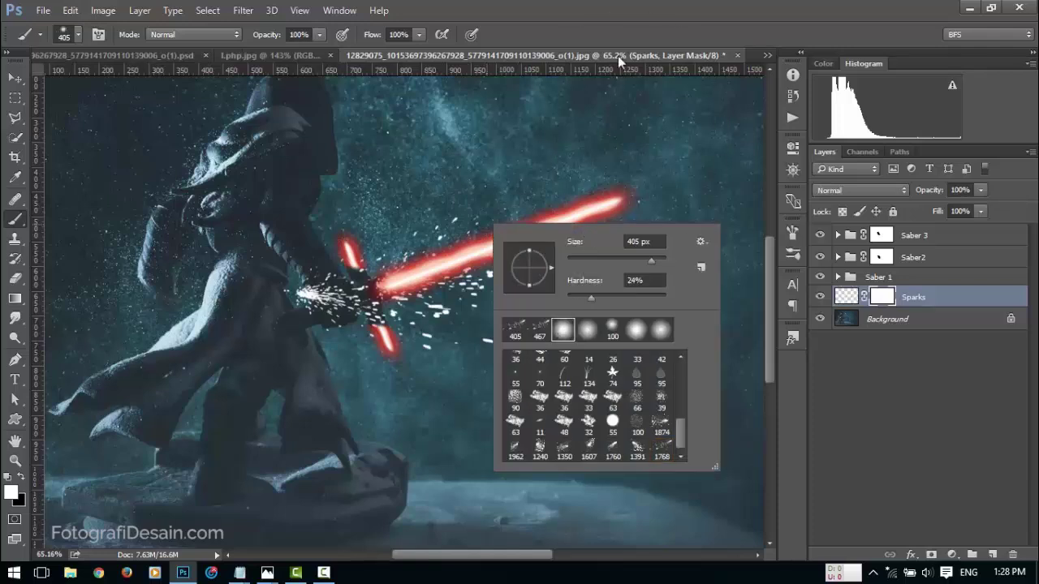
pyautogui.press('Return')
pyautogui.click(21, 479)
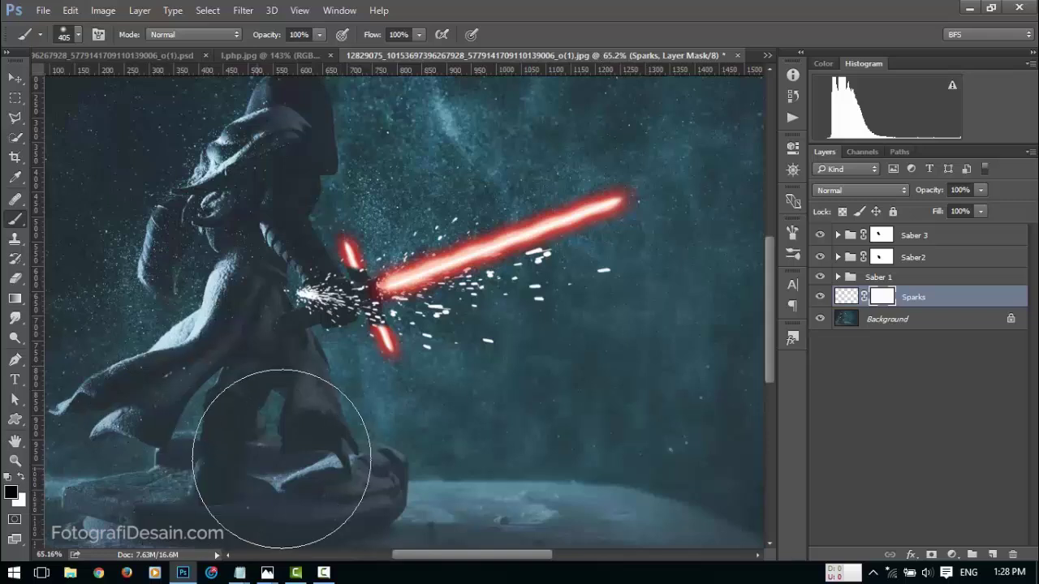
pyautogui.rightClick(396, 436)
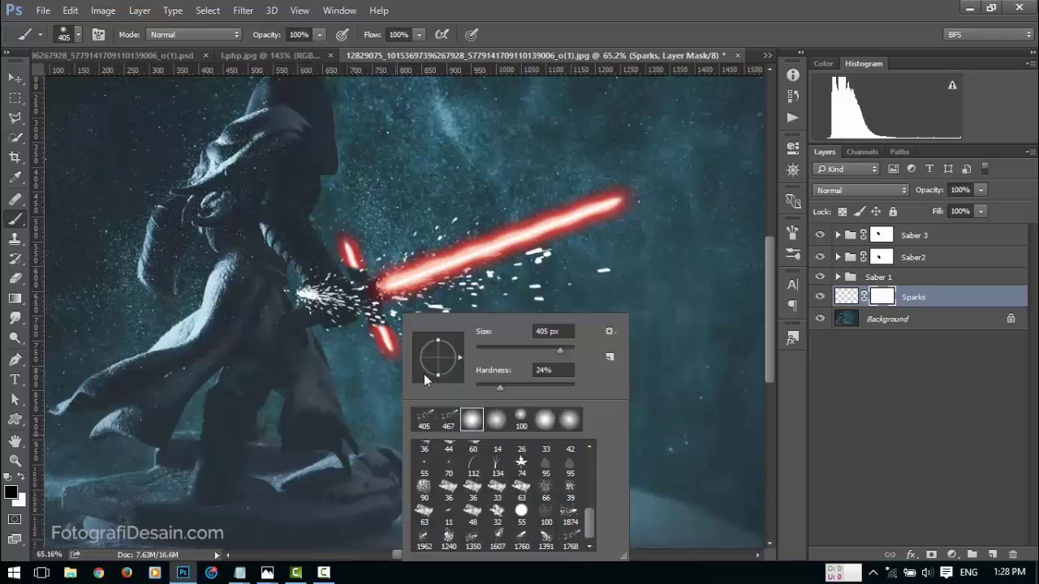
pyautogui.press('Return')
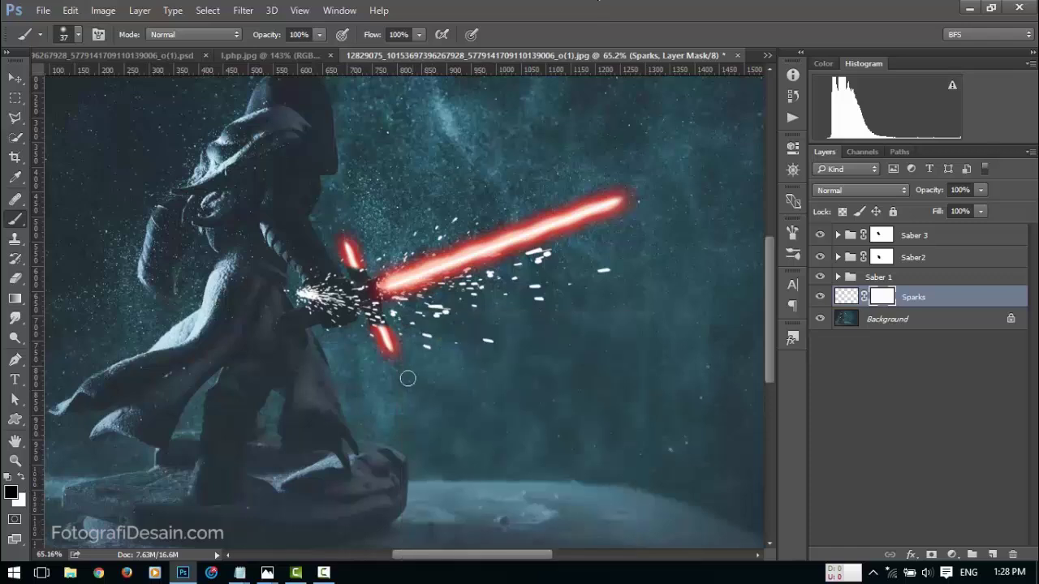
pyautogui.moveTo(321, 330)
pyautogui.mouseDown()
pyautogui.moveTo(306, 301)
pyautogui.moveTo(319, 295)
pyautogui.mouseUp()
# Enlarge the mask brush to 61 px and paint out the sparks covering the hand and hilt on the Sparks mask
pyautogui.rightClick(426, 382)
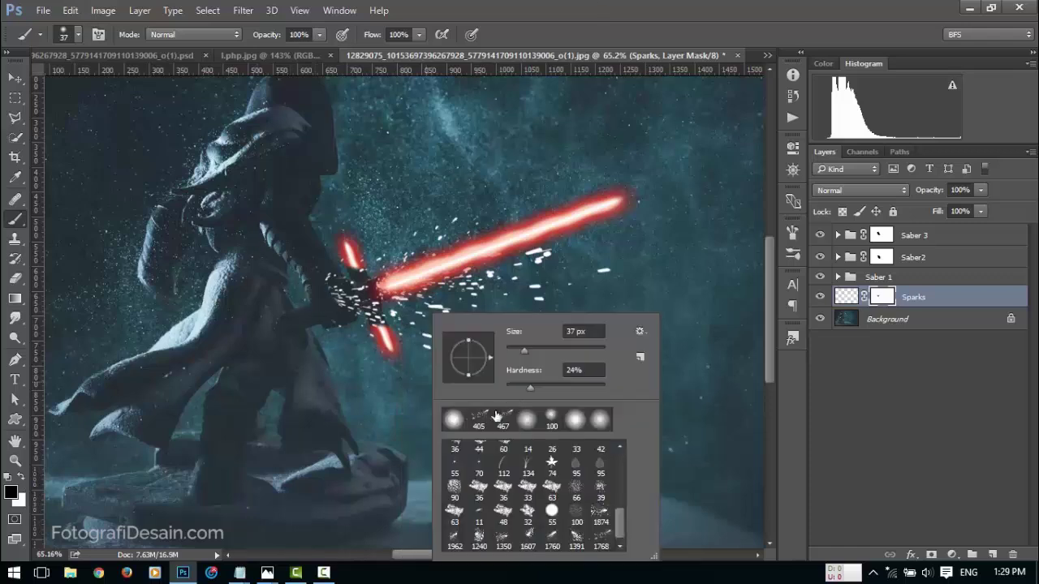
pyautogui.moveTo(524, 350); pyautogui.dragTo(536, 351)
pyautogui.press('Return')
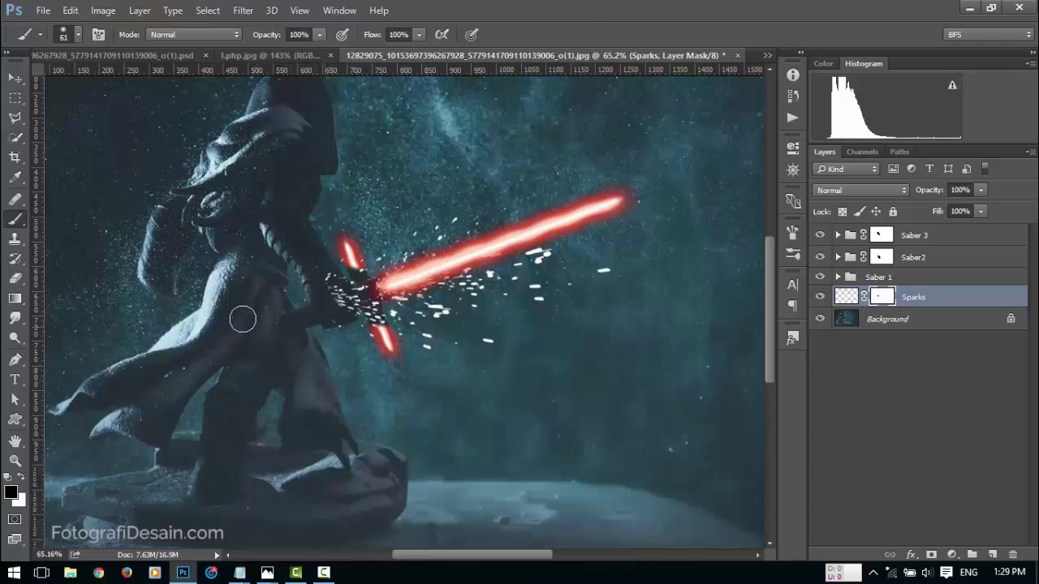
pyautogui.moveTo(363, 329)
pyautogui.mouseDown()
pyautogui.moveTo(347, 296)
pyautogui.moveTo(338, 299)
pyautogui.moveTo(353, 277)
pyautogui.moveTo(346, 266)
pyautogui.moveTo(367, 337)
pyautogui.moveTo(374, 315)
pyautogui.moveTo(368, 302)
pyautogui.moveTo(343, 347)
pyautogui.mouseUp()
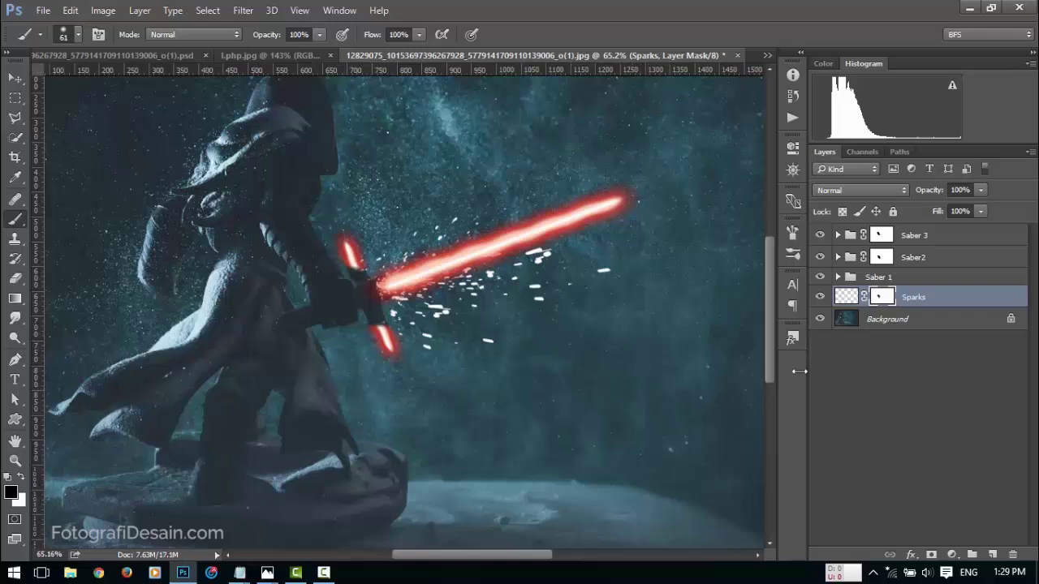
# Copy the Gradient Overlay and Outer Glow effects from the Saber layer in the Saber 1 group onto the Sparks layer
pyautogui.click(847, 296)
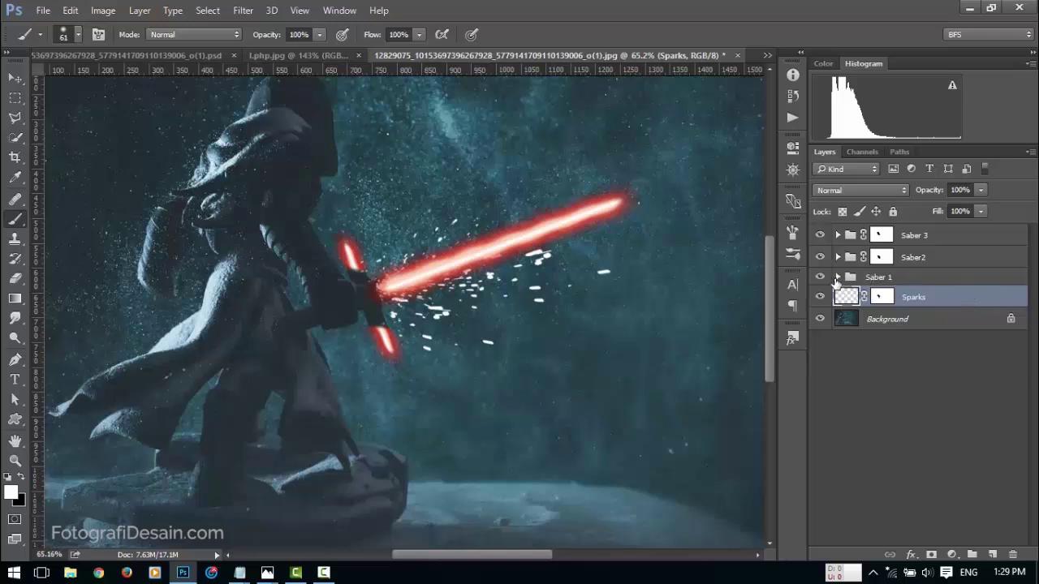
pyautogui.click(838, 277)
pyautogui.click(837, 278)
pyautogui.click(838, 278)
pyautogui.click(961, 430)
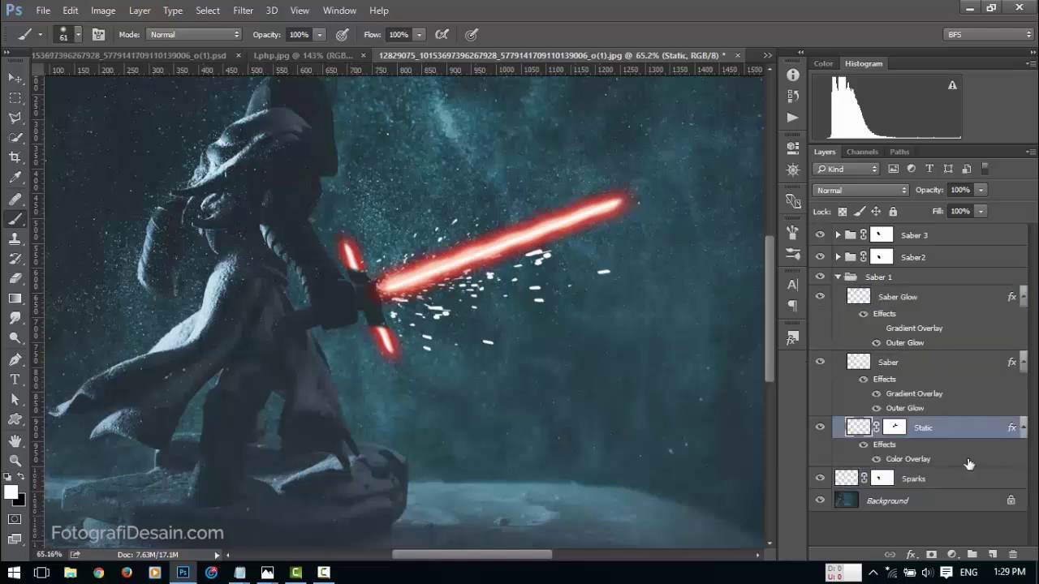
pyautogui.click(924, 365)
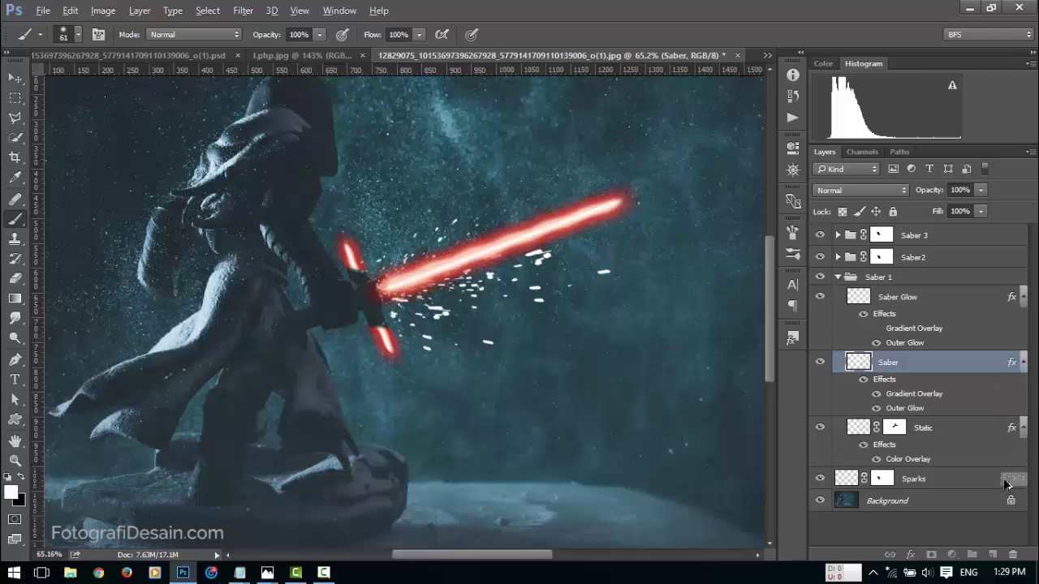
pyautogui.moveTo(1005, 486); pyautogui.dragTo(1003, 484)
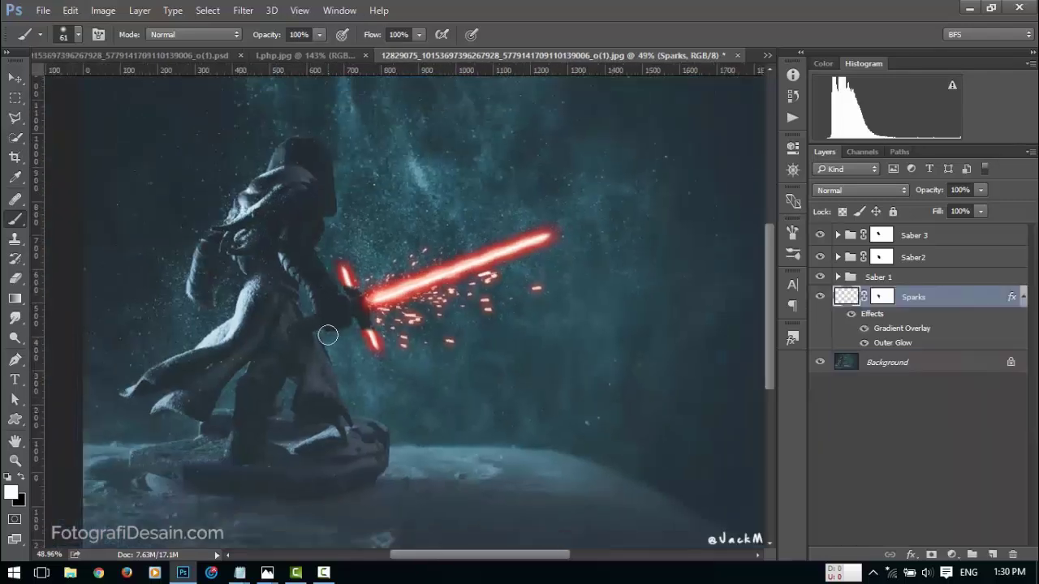
# Examine the glowing sparks around the lightsaber both close up and against the whole picture
pyautogui.scroll(2, 328, 334)
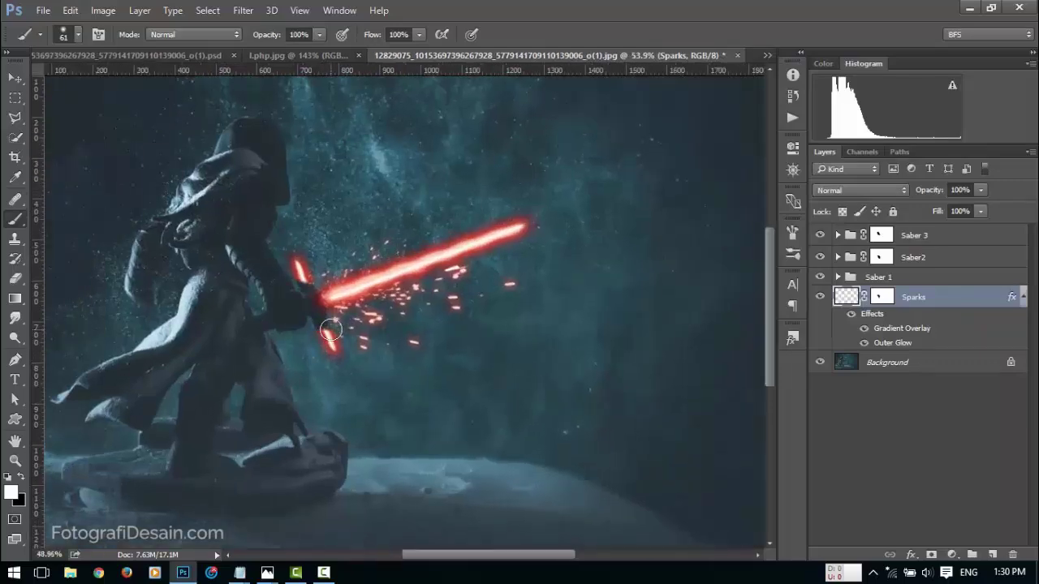
pyautogui.scroll(-1, 331, 330)
pyautogui.scroll(3, 330, 330)
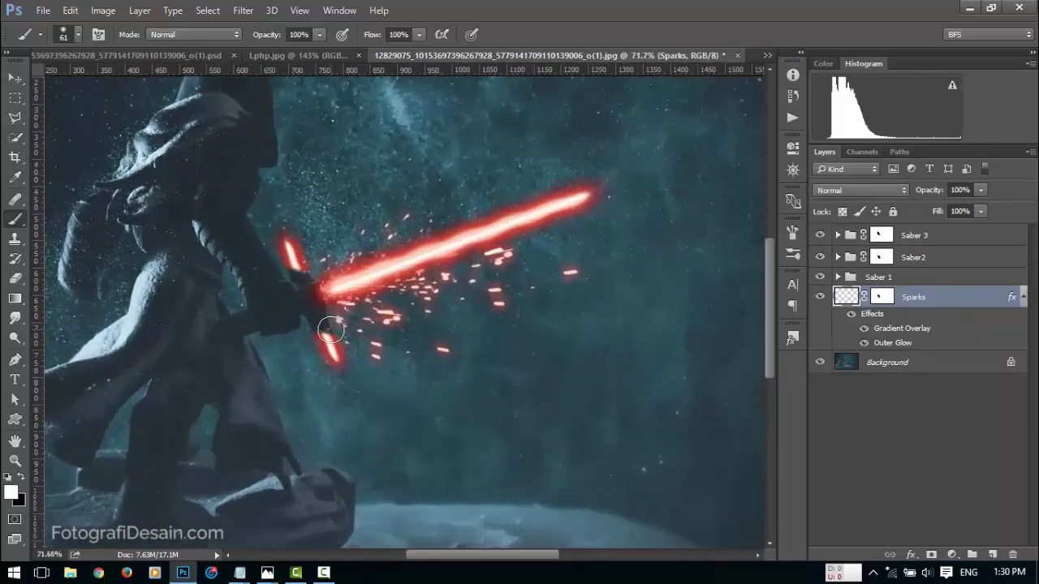
pyautogui.scroll(-2, 330, 329)
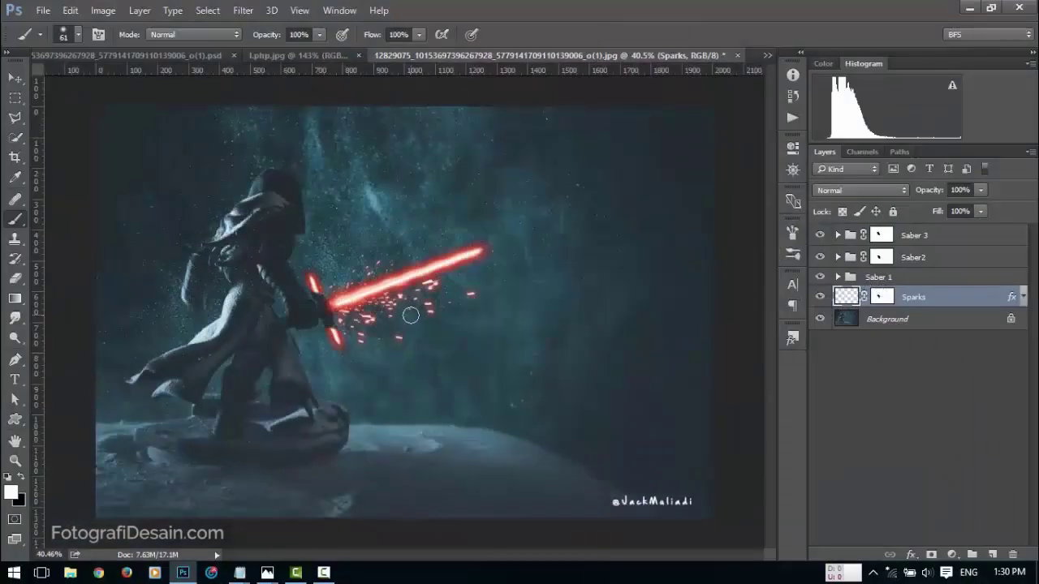
pyautogui.click(16, 78)
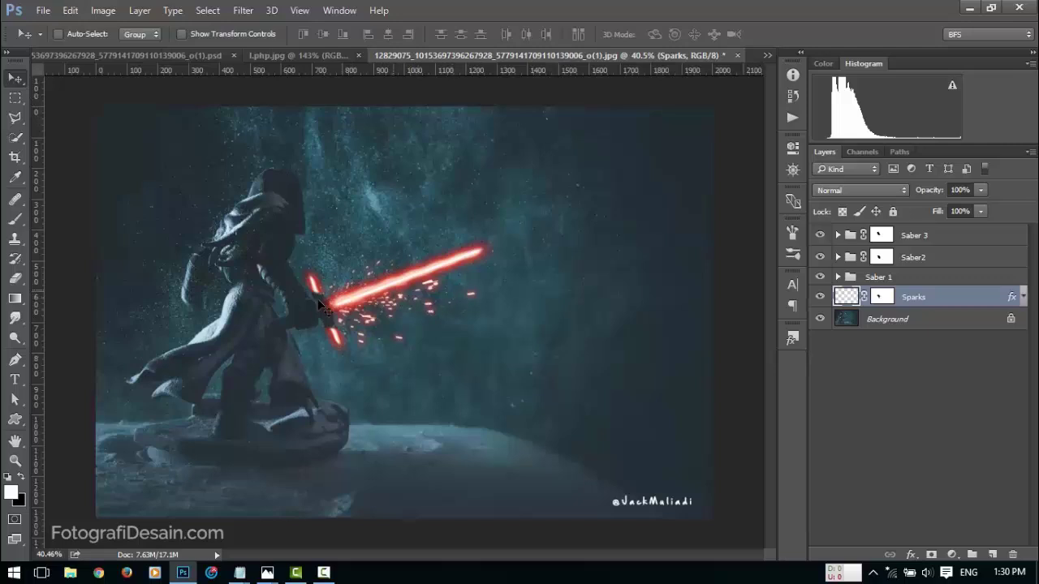
pyautogui.scroll(1, 350, 313)
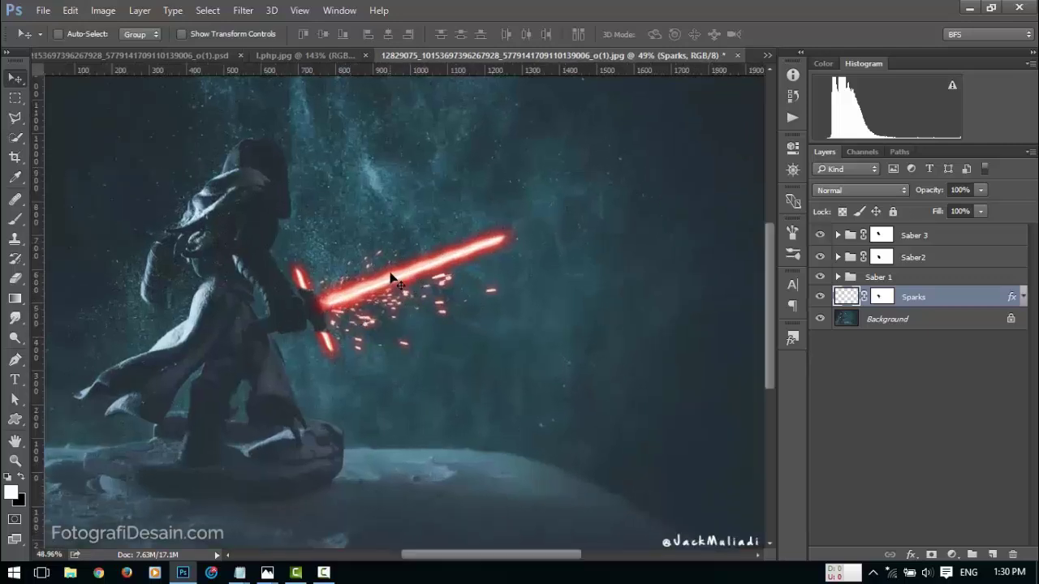
pyautogui.scroll(-1, 390, 278)
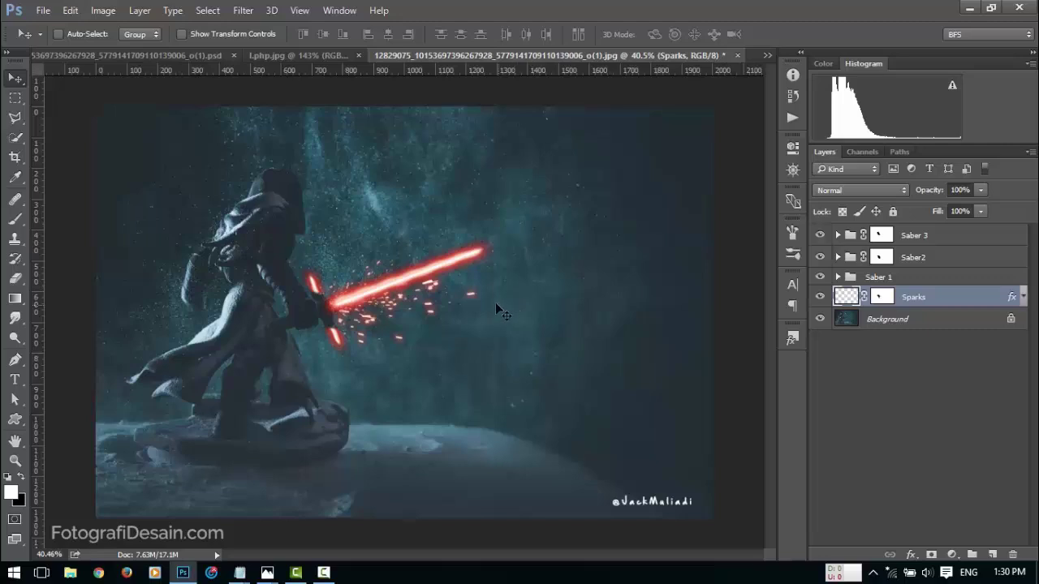
pyautogui.scroll(1, 394, 284)
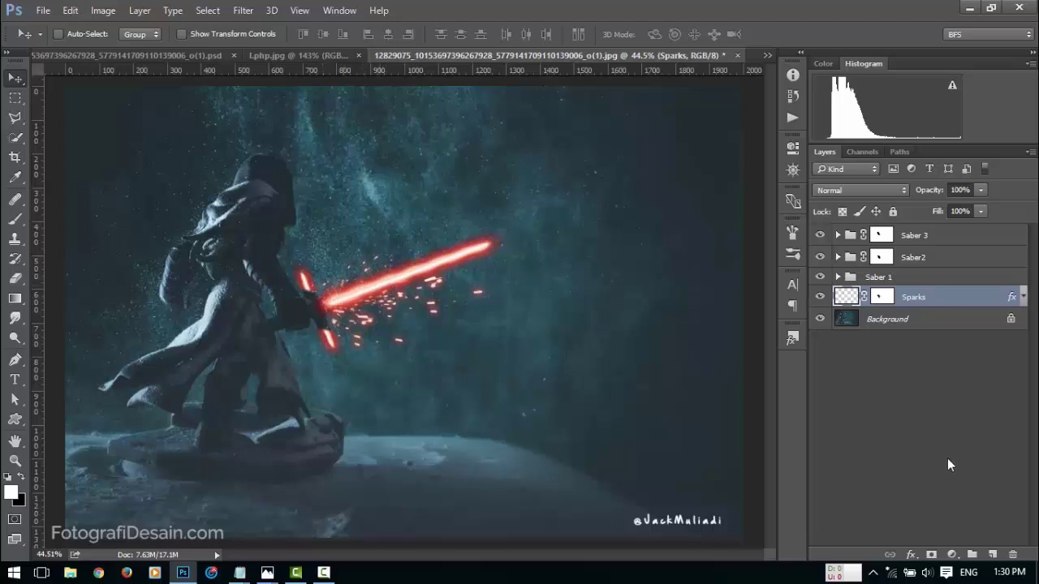
# Add a gradient fill layer above the Sparks layer and set its style to Radial
pyautogui.click(953, 560)
pyautogui.click(944, 249)
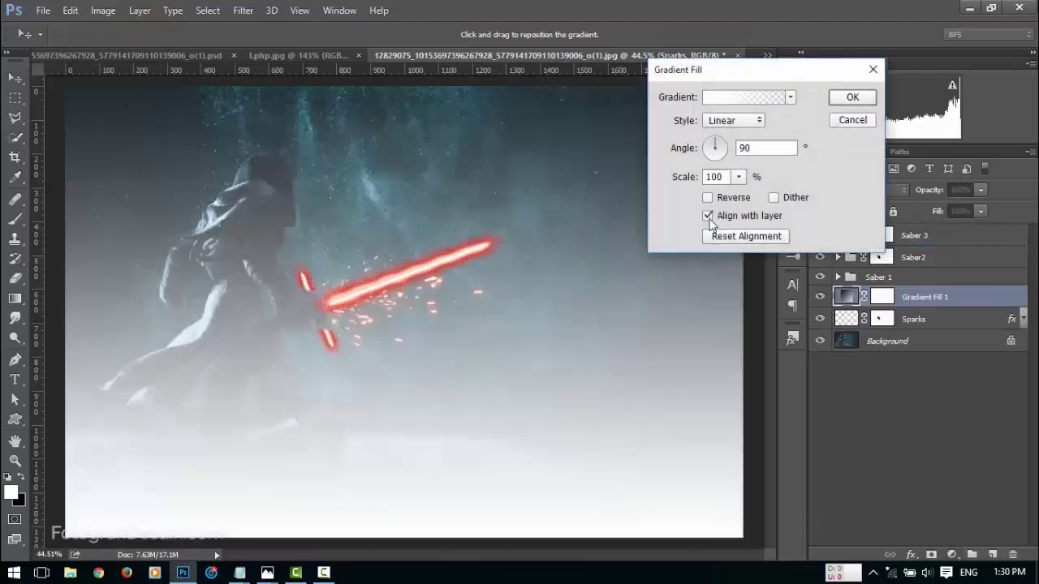
pyautogui.click(751, 121)
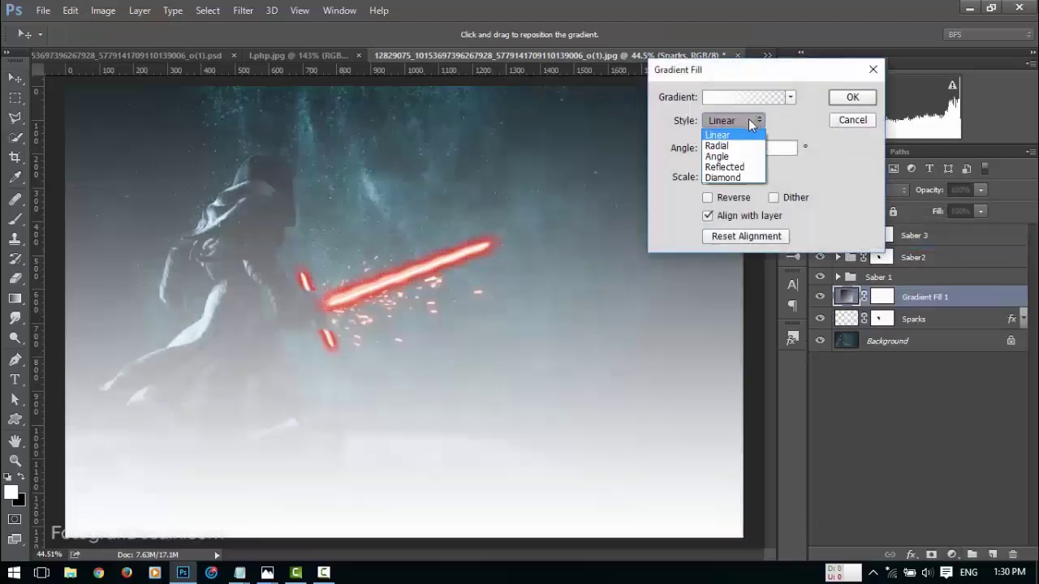
pyautogui.click(754, 139)
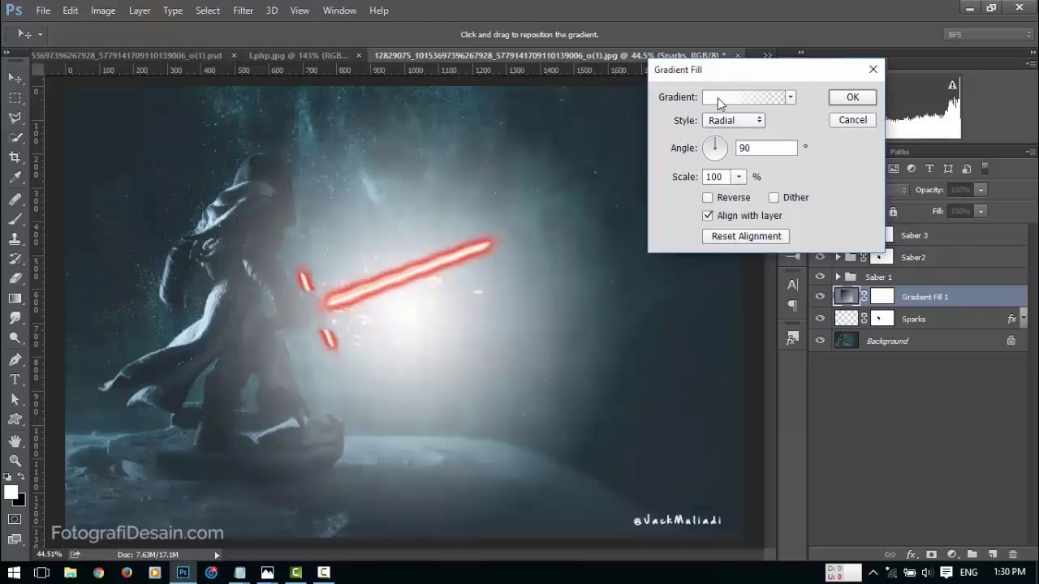
# Change the gradient's starting colour stop to red, ff0000
pyautogui.click(737, 96)
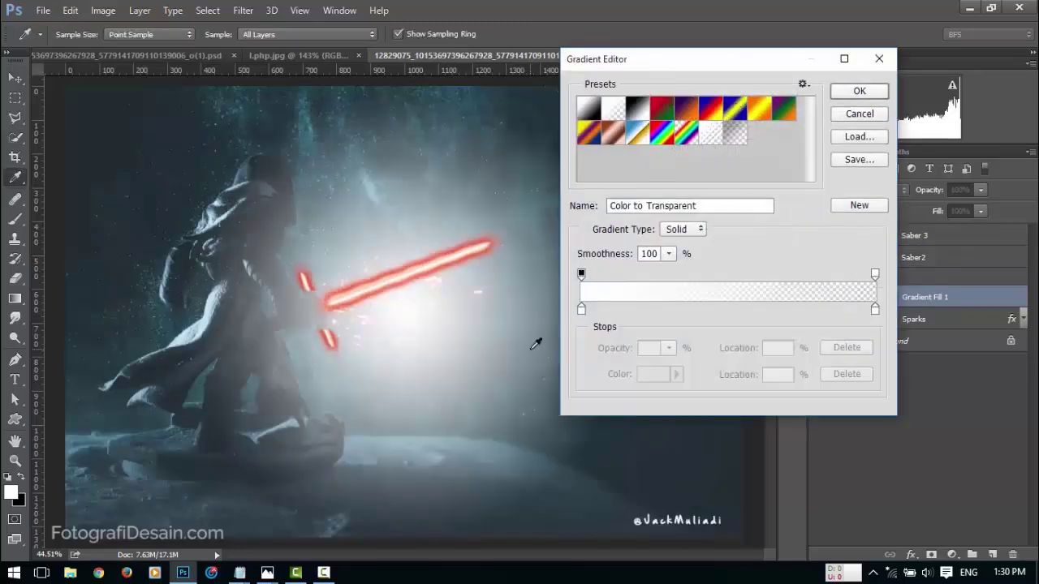
pyautogui.click(581, 310)
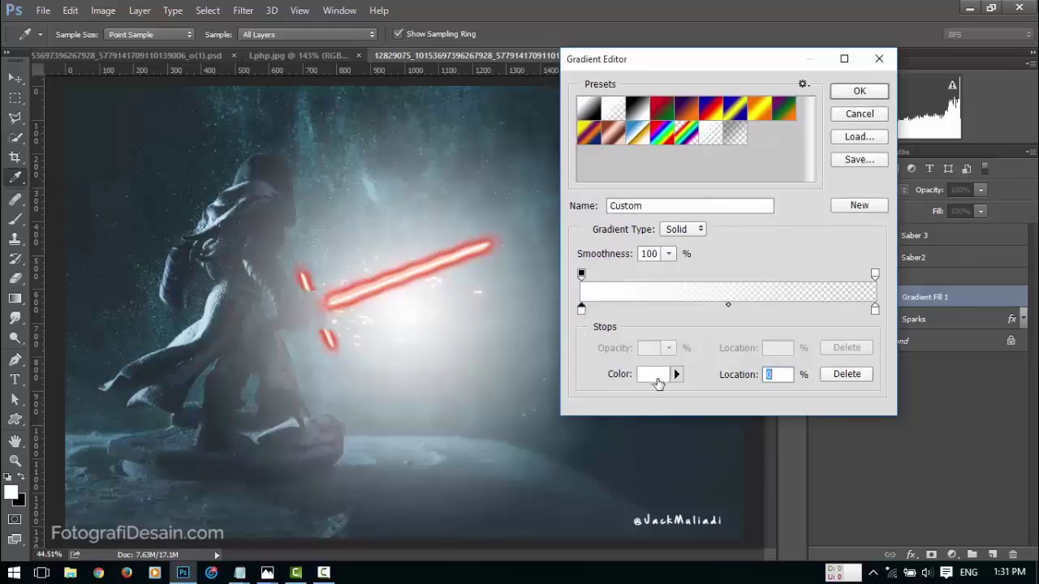
pyautogui.click(654, 375)
pyautogui.write('ff0000')
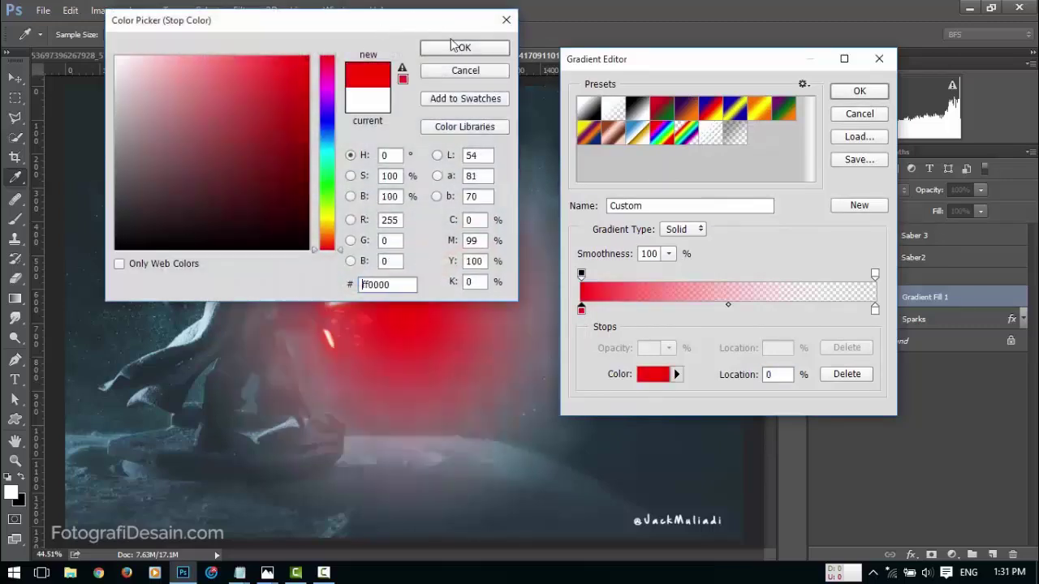
pyautogui.click(459, 49)
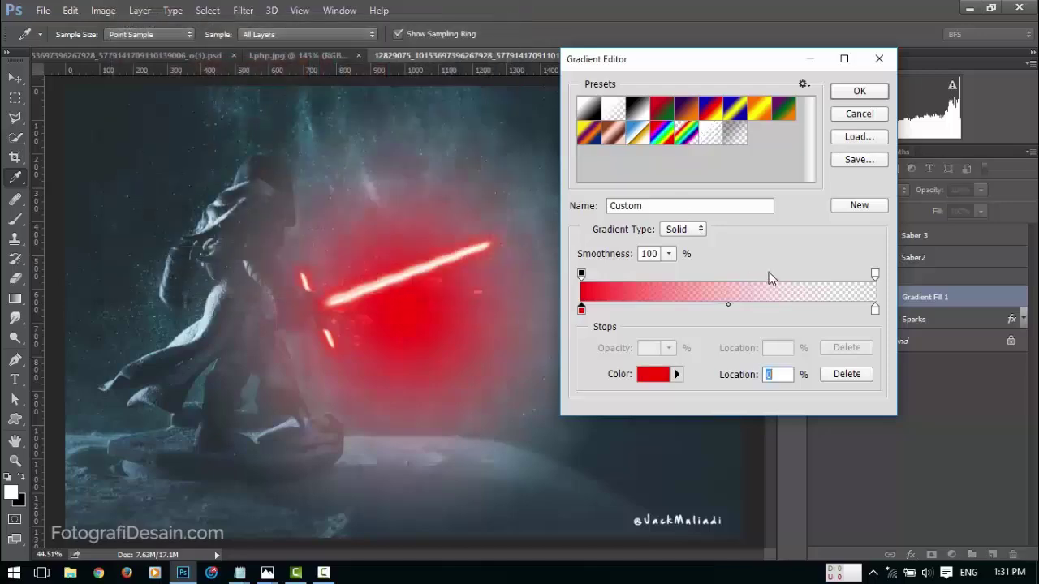
# Change the gradient's end colour stop to black, 000000, and accept the edited gradient
pyautogui.click(874, 311)
pyautogui.click(653, 375)
pyautogui.moveTo(292, 227); pyautogui.dragTo(390, 297)
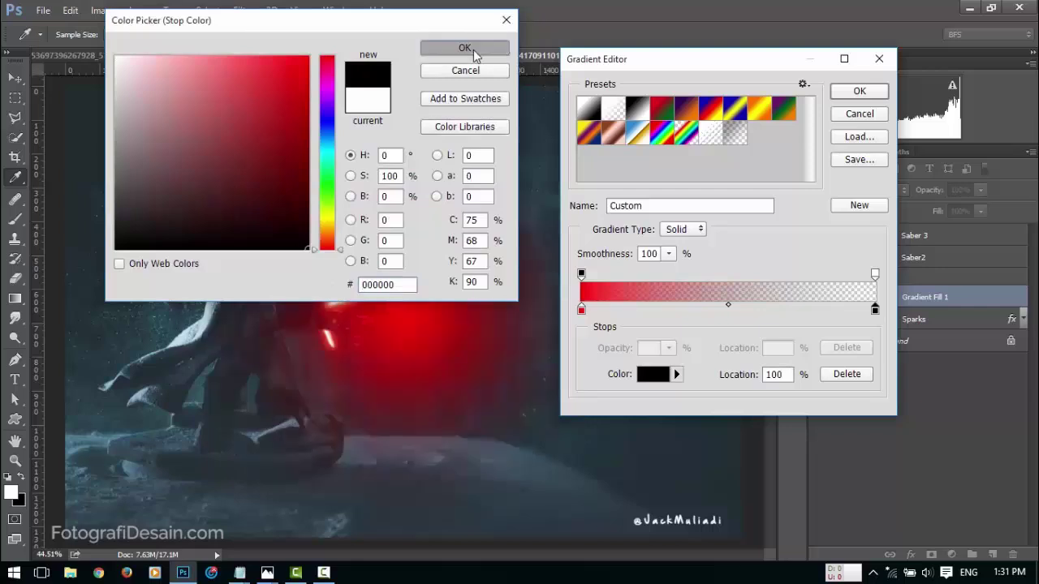
pyautogui.click(465, 48)
pyautogui.click(581, 276)
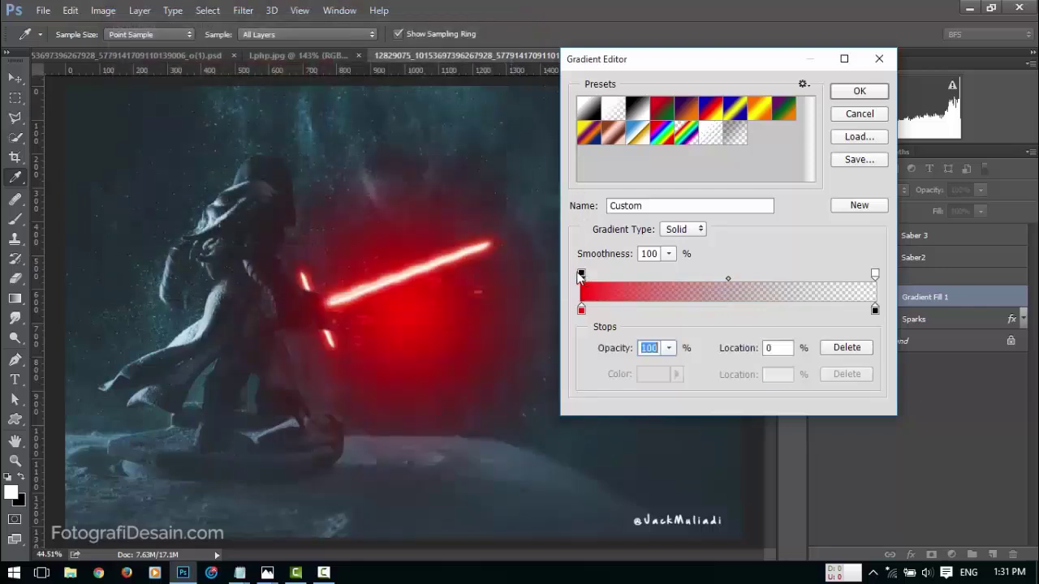
pyautogui.click(876, 276)
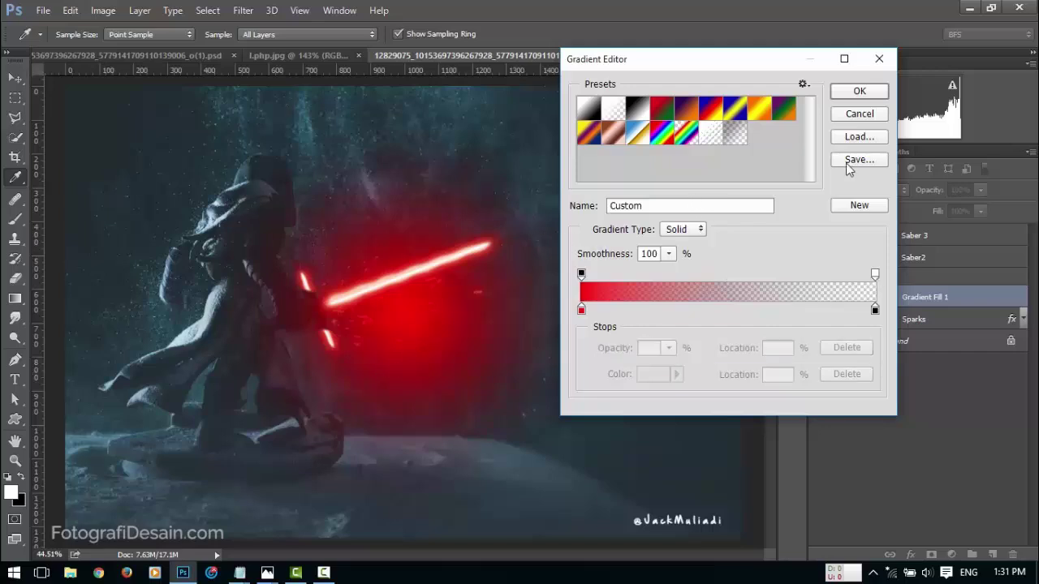
pyautogui.click(860, 91)
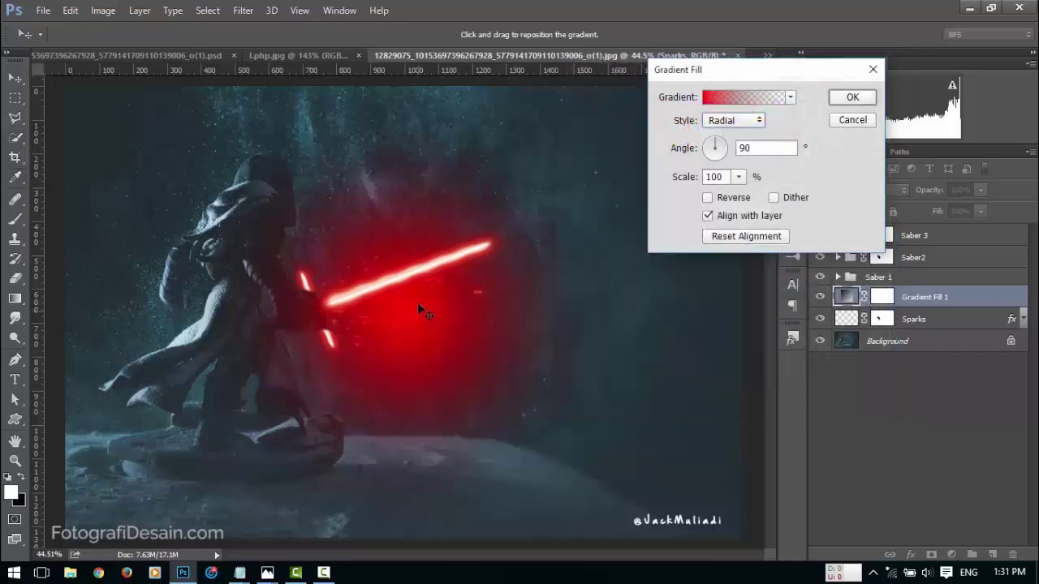
# Reposition the radial gradient over the main blade, scale it to 139%, and apply the fill
pyautogui.moveTo(420, 280)
pyautogui.mouseDown()
pyautogui.moveTo(372, 258)
pyautogui.moveTo(352, 278)
pyautogui.moveTo(400, 280)
pyautogui.mouseUp()
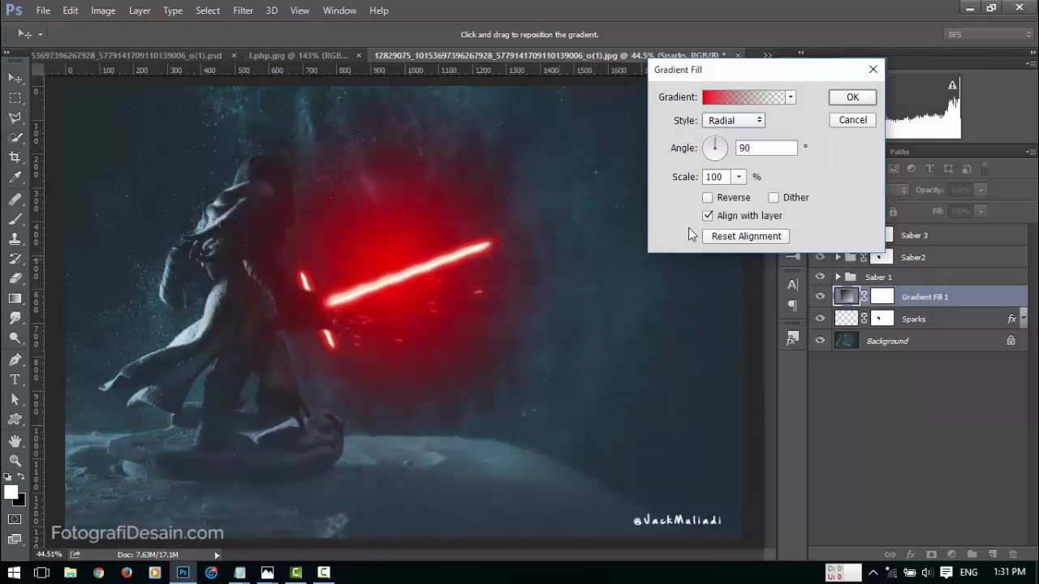
pyautogui.click(739, 177)
pyautogui.moveTo(744, 196); pyautogui.dragTo(743, 200)
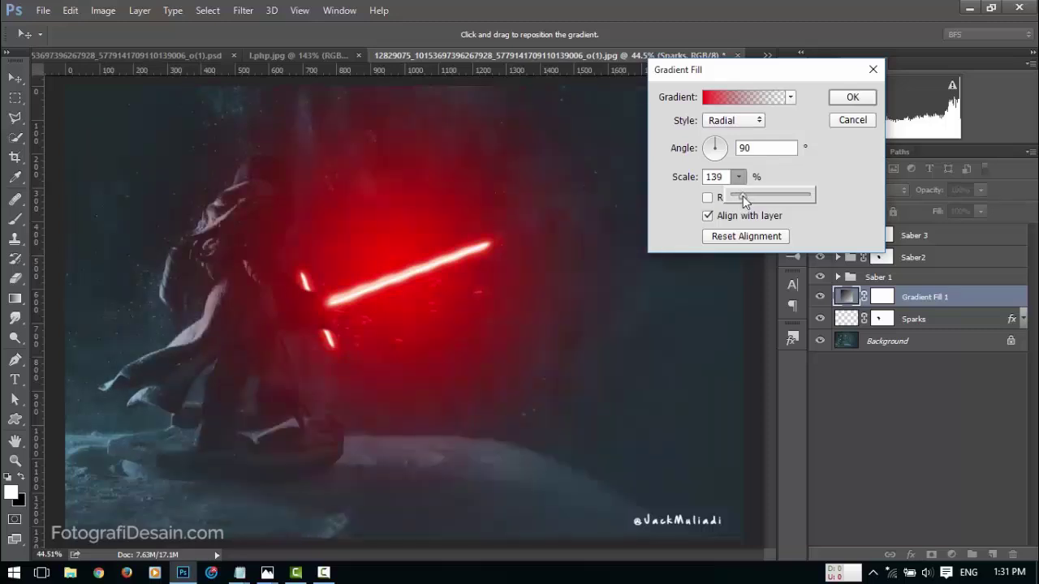
pyautogui.click(815, 121)
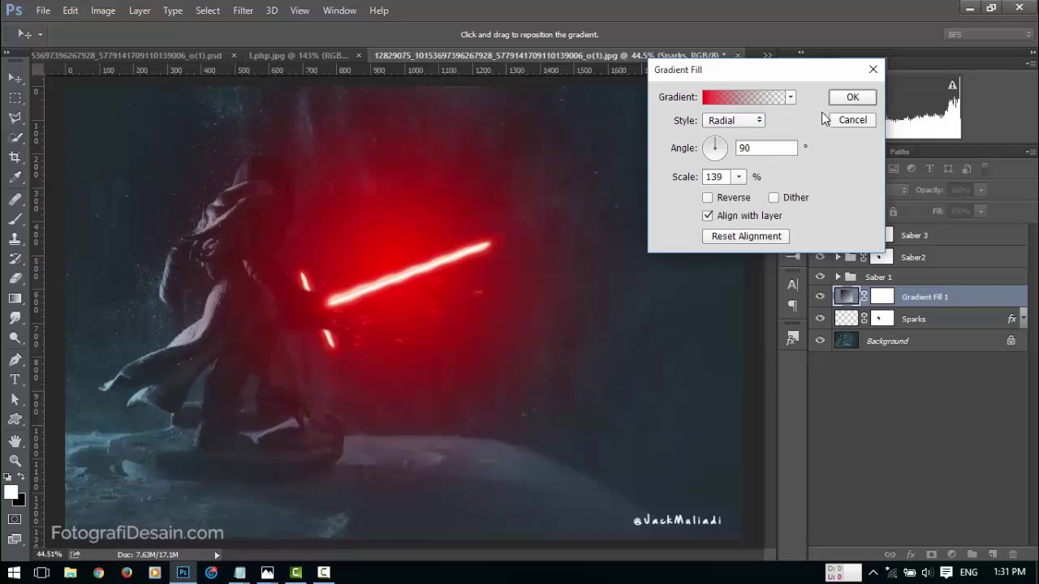
pyautogui.click(852, 98)
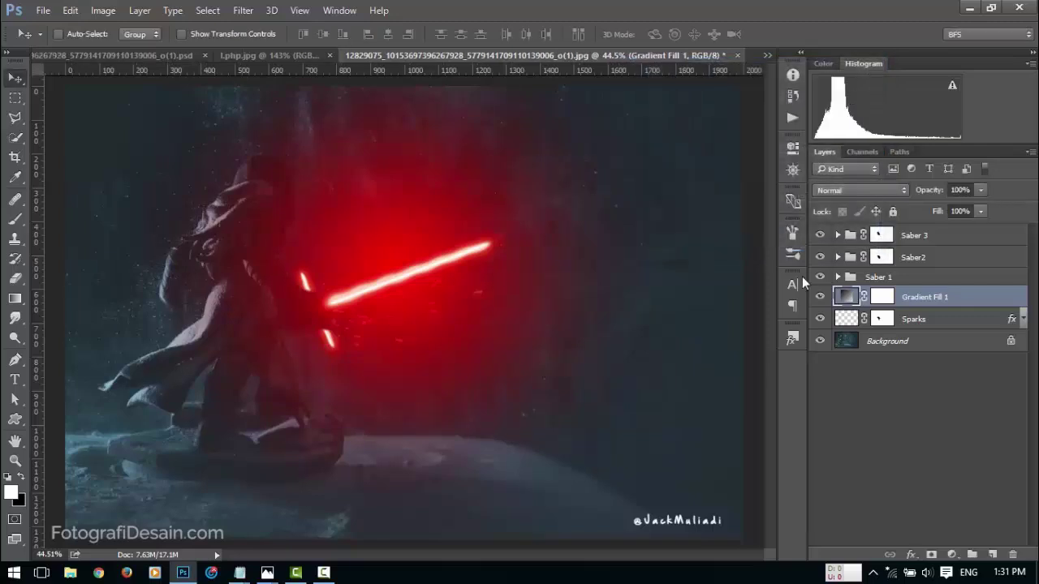
# Set the gradient fill layer's blend mode to Lighten and its opacity to 74%
pyautogui.click(849, 188)
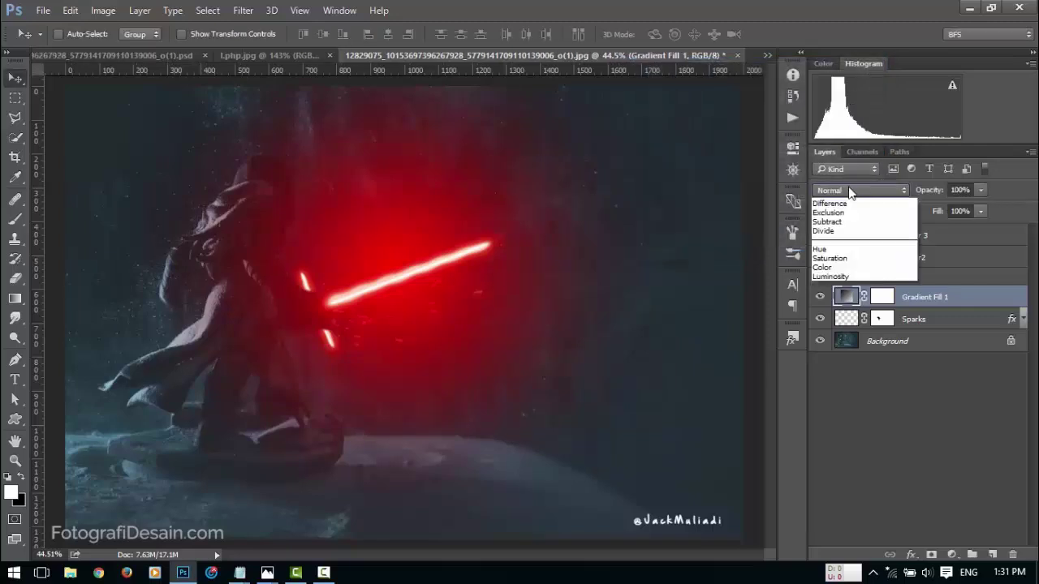
pyautogui.click(849, 285)
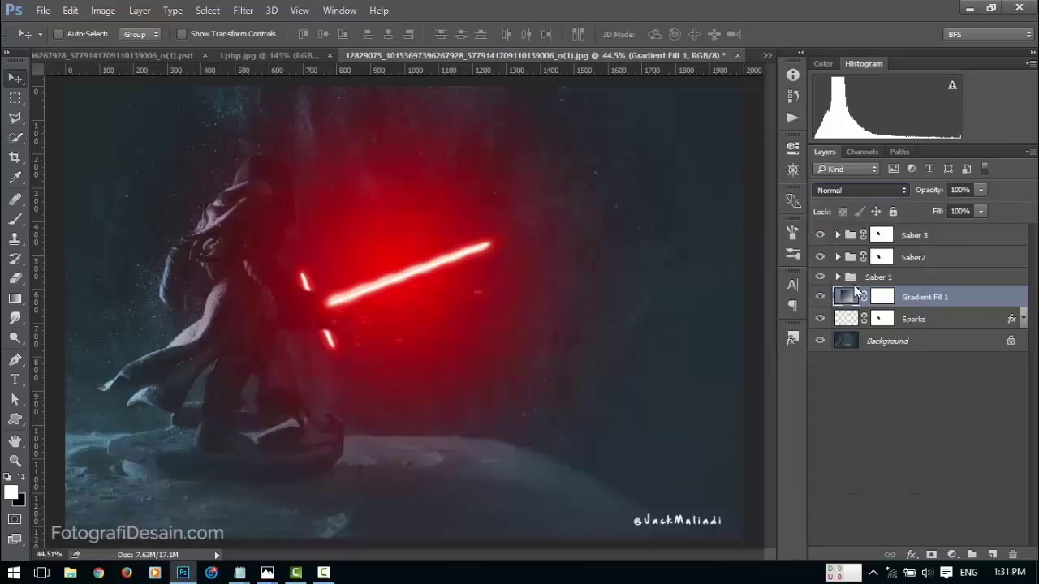
pyautogui.moveTo(929, 192); pyautogui.dragTo(920, 193)
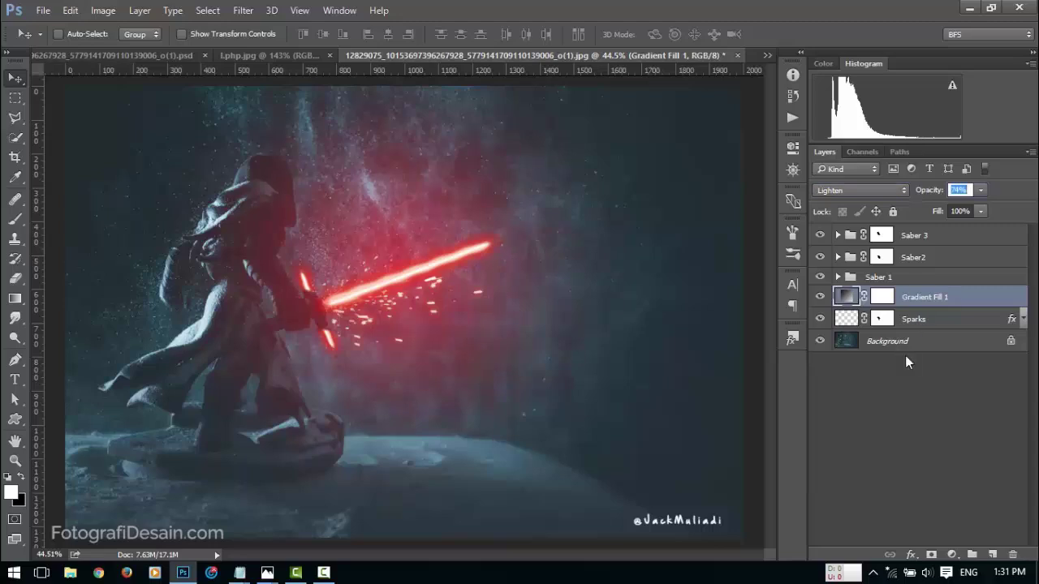
pyautogui.click(903, 419)
# Rename the gradient fill layer as Sabre glow
pyautogui.doubleClick(923, 297)
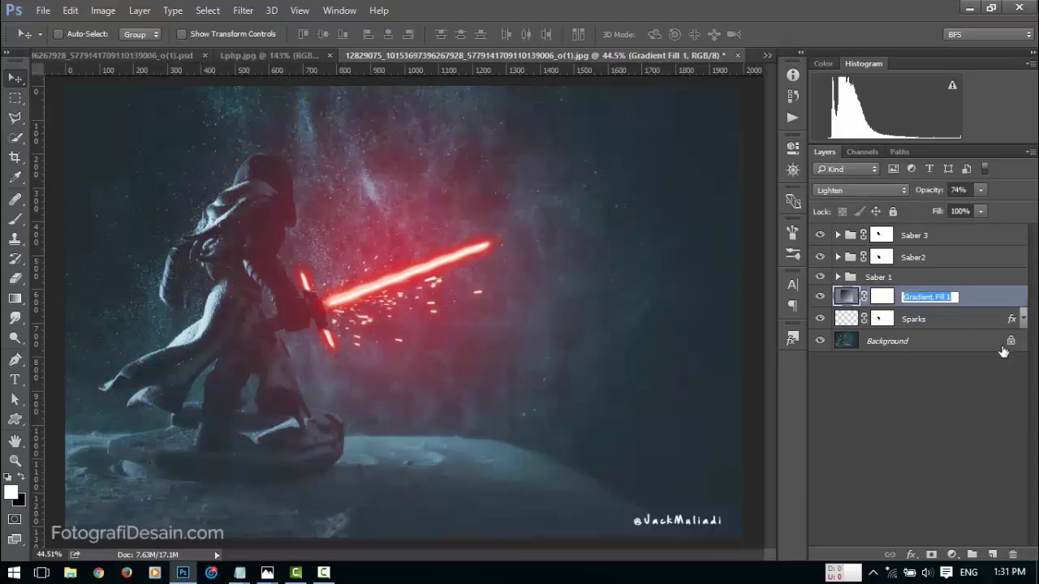
pyautogui.write('Sabre glow')
pyautogui.press('Return')
# Add a new empty layer directly above the Sabre glow layer and name it Smoke
pyautogui.scroll(2, 313, 285)
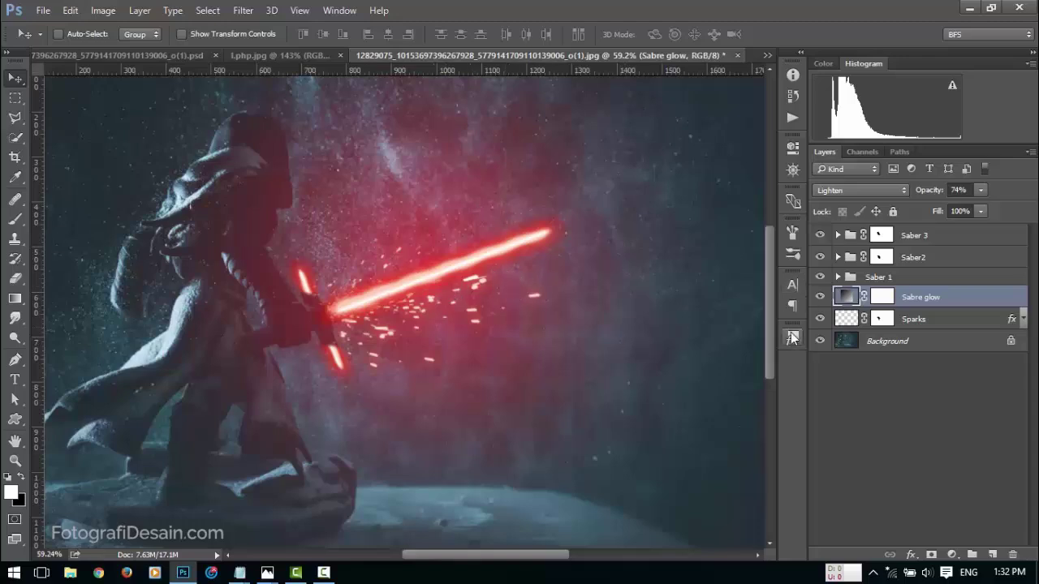
pyautogui.click(989, 545)
pyautogui.doubleClick(884, 297)
pyautogui.write('Smoke')
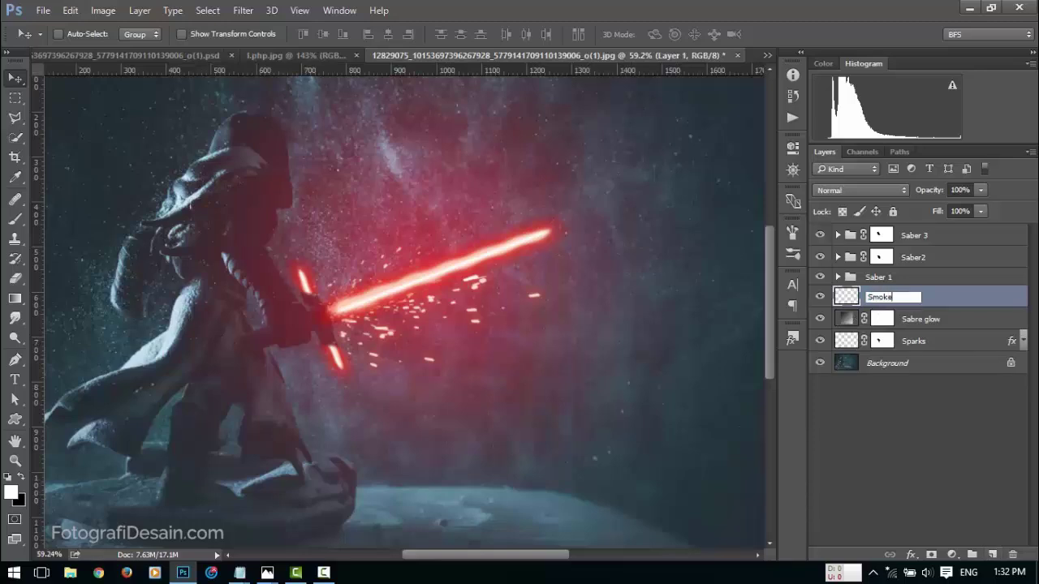
pyautogui.press('Return')
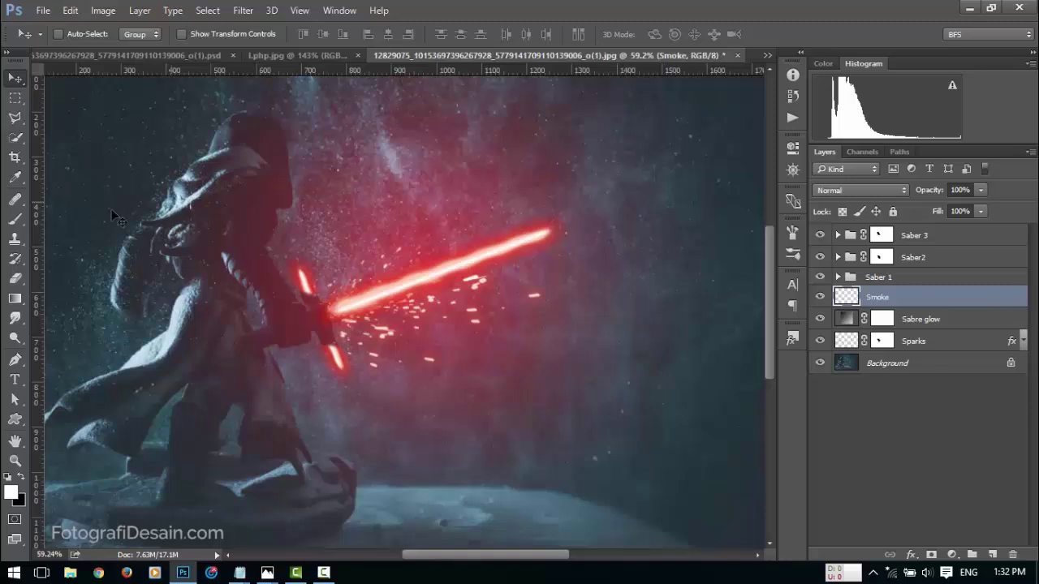
# With the Brush tool, load the brush set Free Fire Photoshop Brushes 1.abr from the Brushes folder into the brush presets
pyautogui.click(15, 219)
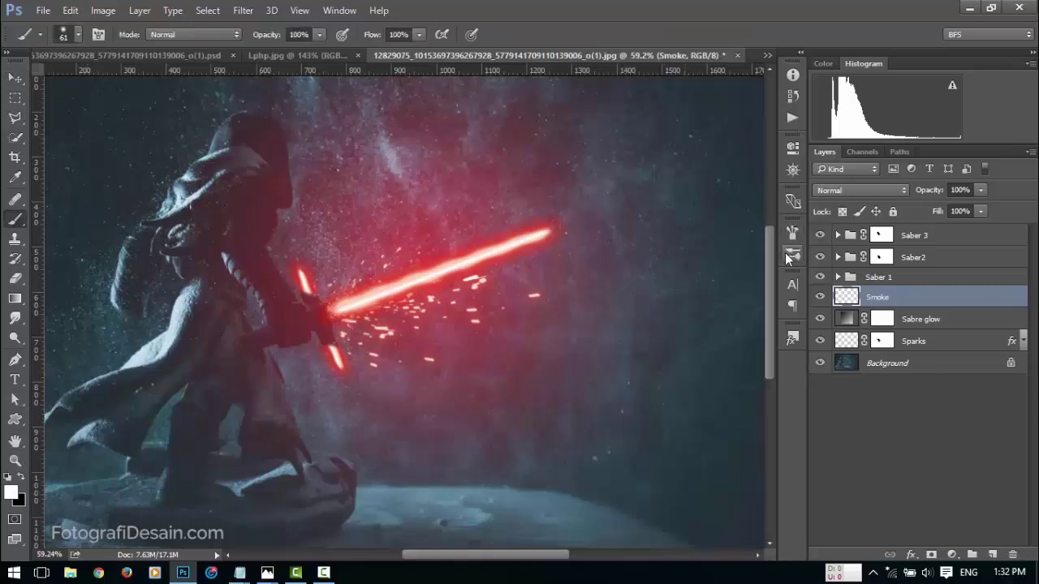
pyautogui.click(339, 9)
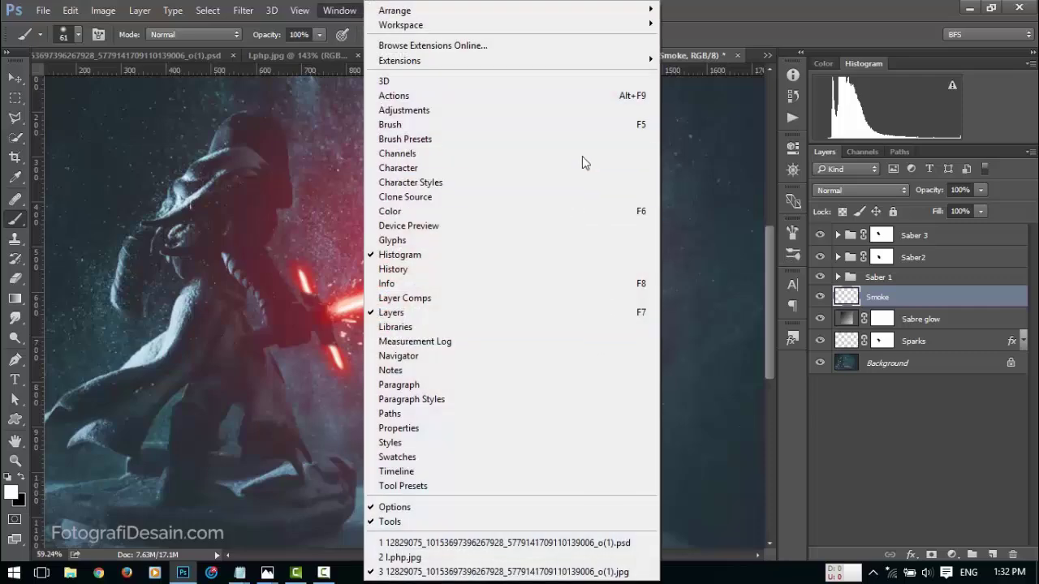
pyautogui.click(593, 140)
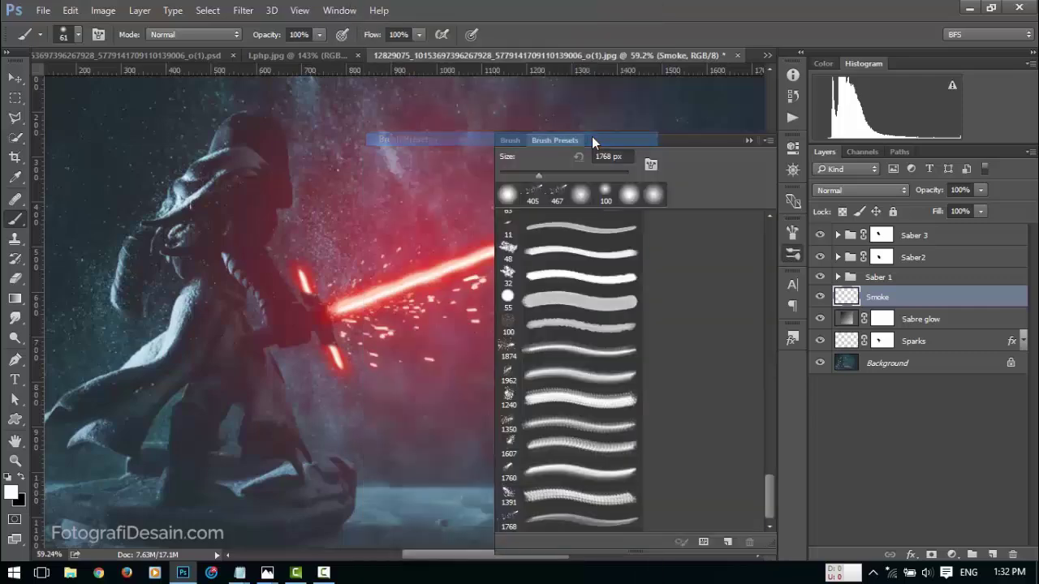
pyautogui.click(768, 141)
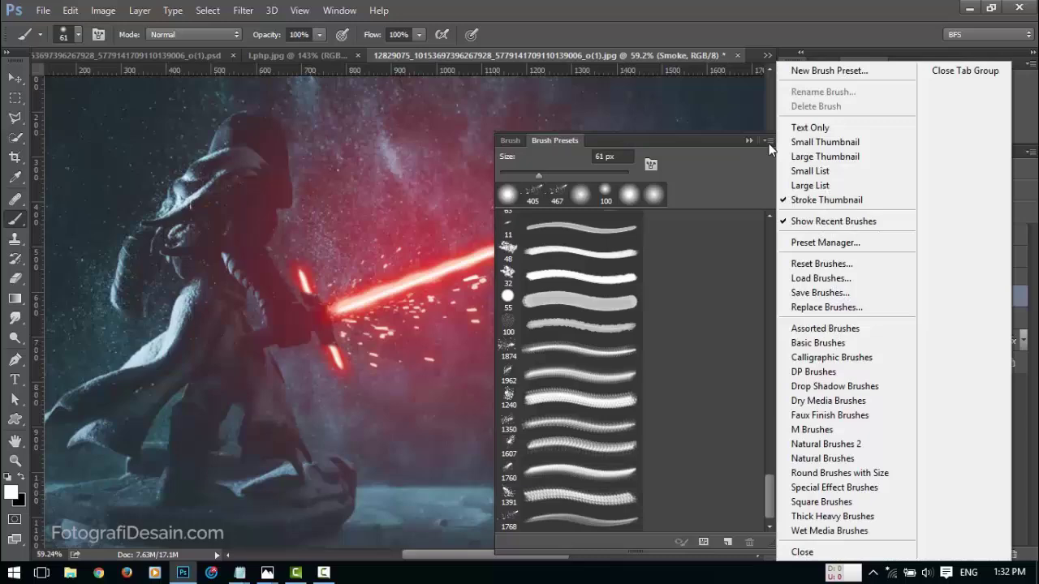
pyautogui.click(827, 277)
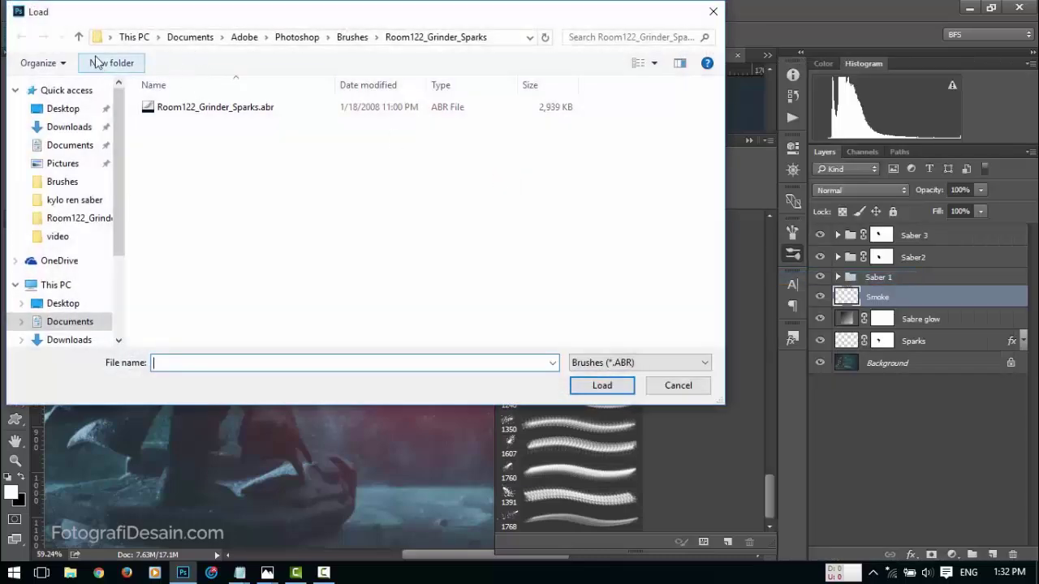
pyautogui.hotkey('alt', 'Up')
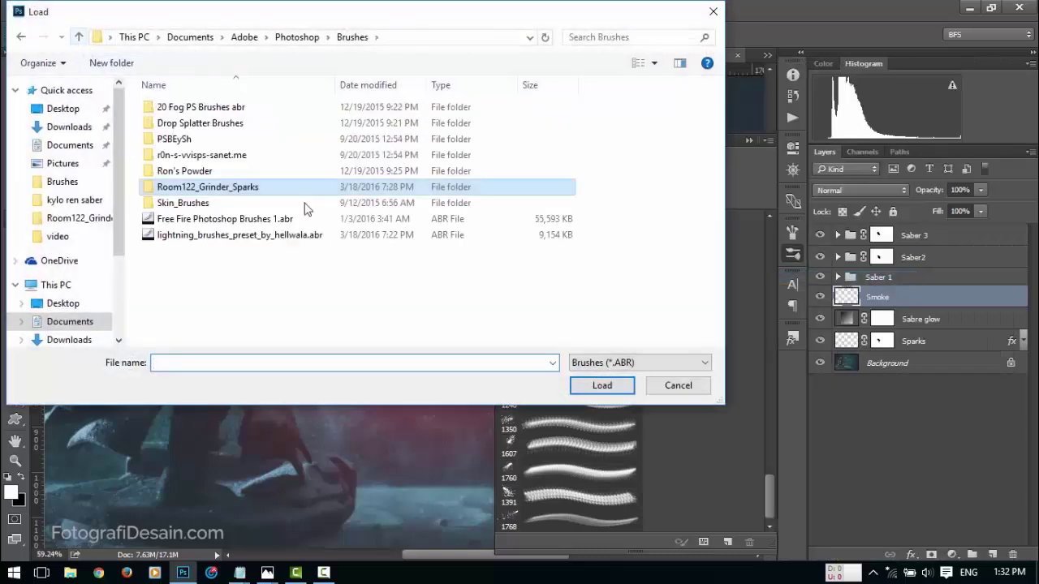
pyautogui.click(235, 221)
pyautogui.doubleClick(235, 221)
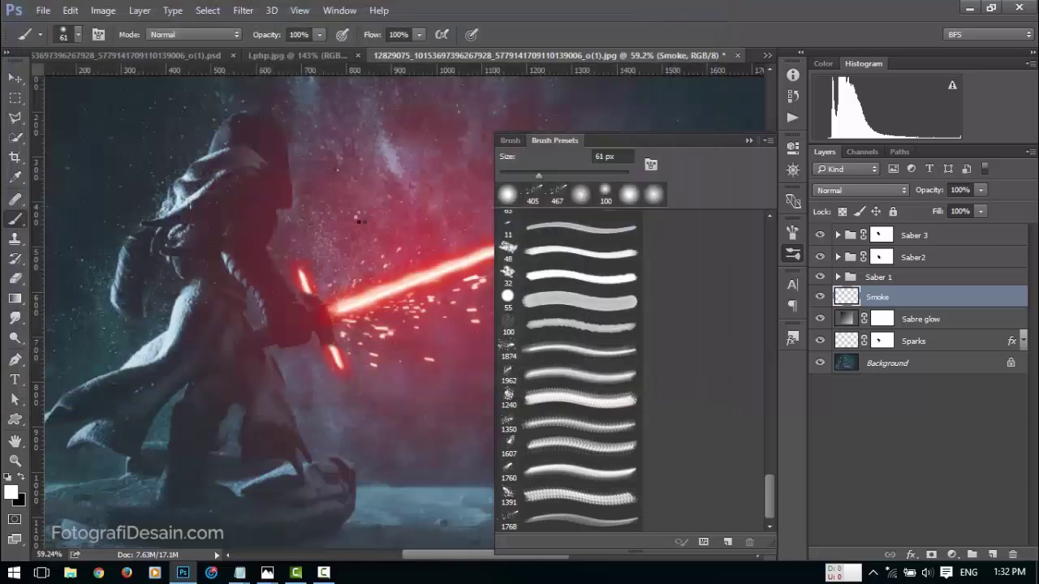
# Pick the 2826 px fire brush from the loaded set and reduce its size to 514 px
pyautogui.scroll(-5, 763, 507)
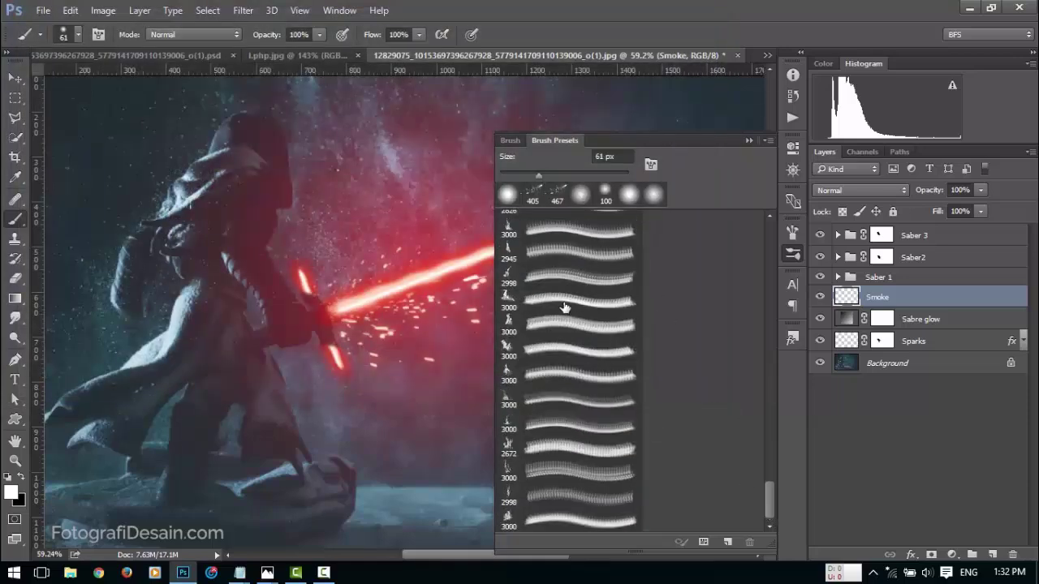
pyautogui.click(565, 304)
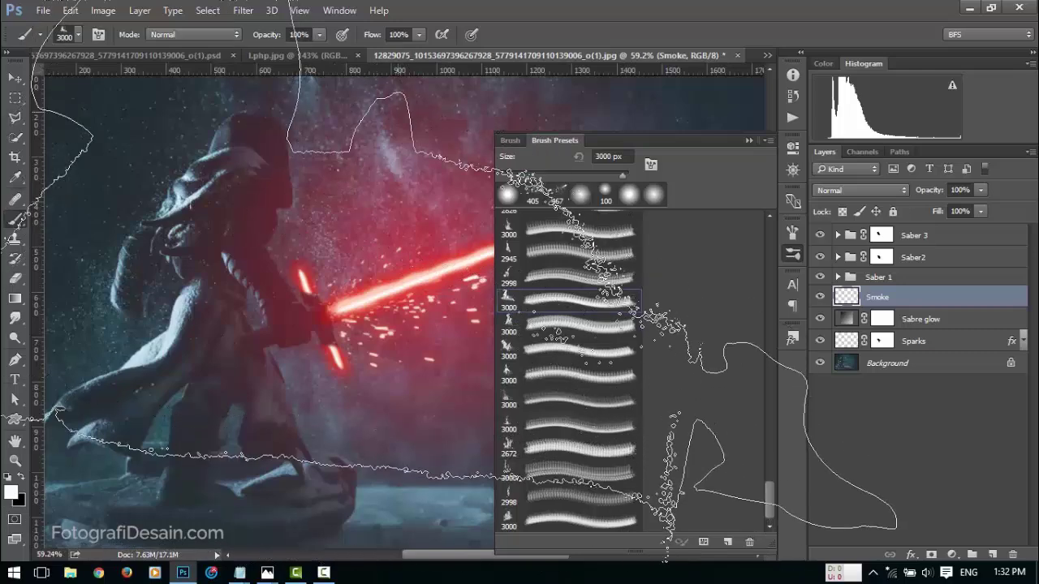
pyautogui.scroll(-5, 392, 263)
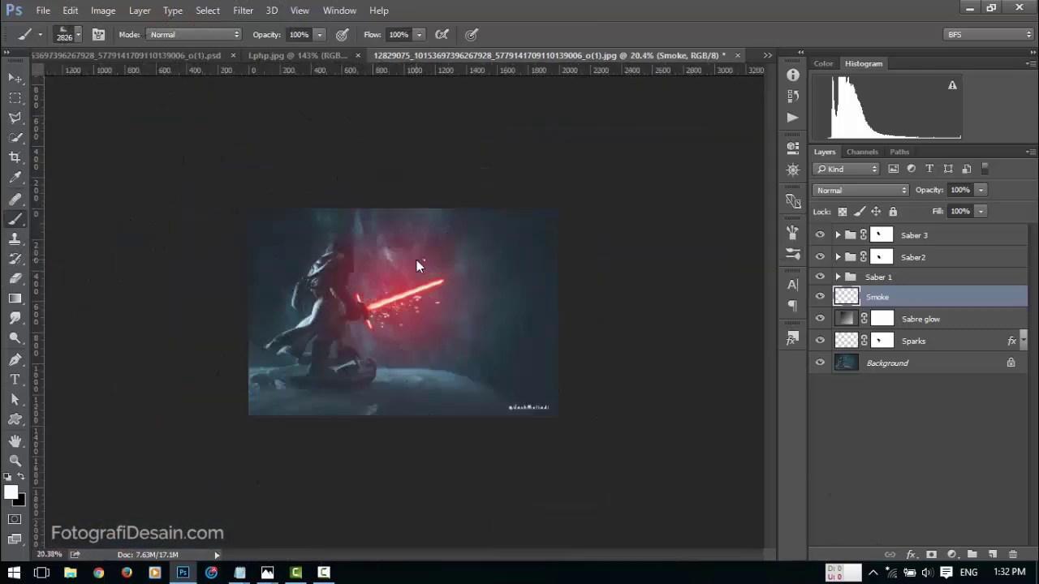
pyautogui.rightClick(419, 260)
pyautogui.moveTo(588, 298)
pyautogui.mouseDown()
pyautogui.moveTo(499, 300)
pyautogui.moveTo(579, 301)
pyautogui.mouseUp()
pyautogui.rightClick(538, 248)
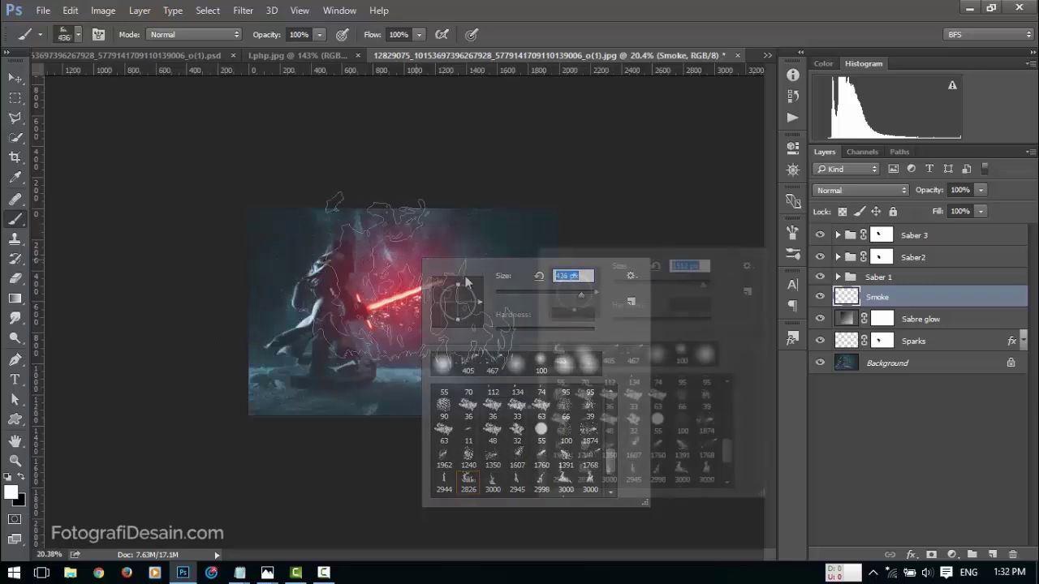
pyautogui.moveTo(697, 289)
pyautogui.mouseDown()
pyautogui.moveTo(703, 281)
pyautogui.moveTo(690, 283)
pyautogui.mouseUp()
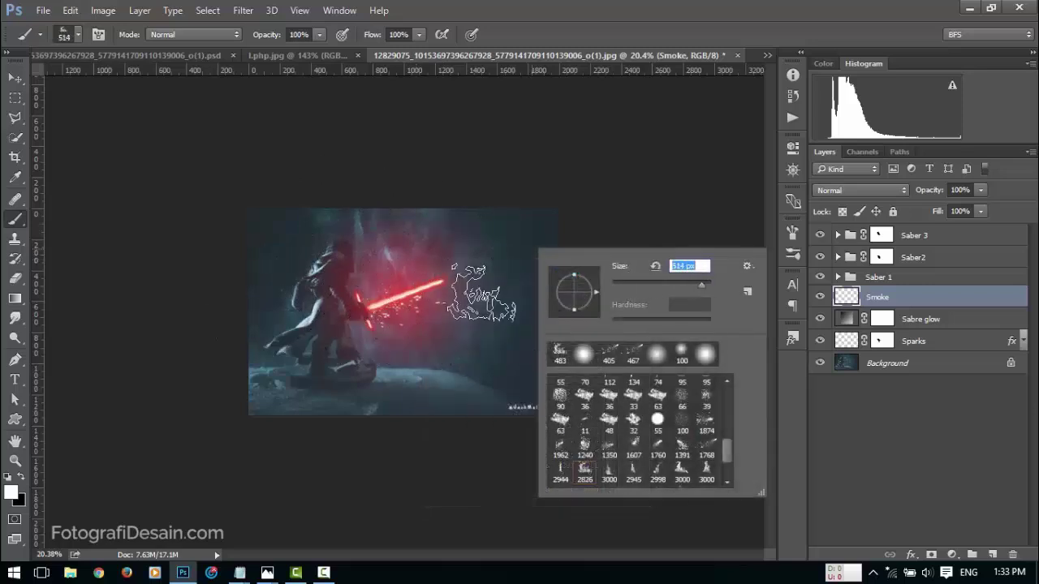
pyautogui.press('Return')
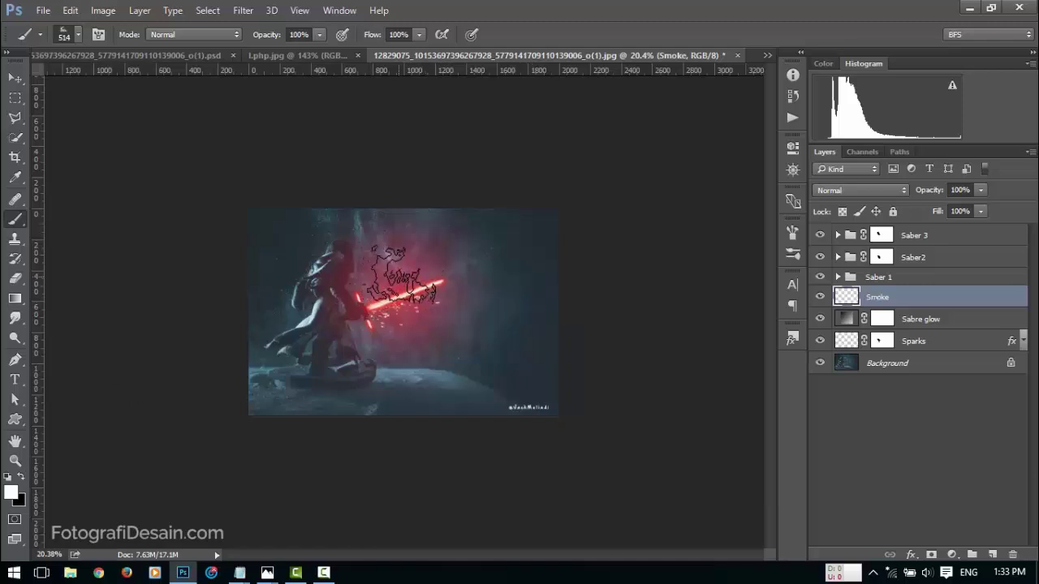
# Stamp the white fire brush once over the main blade on the Smoke layer
pyautogui.click(399, 274)
pyautogui.hotkey('ctrl', '+')
pyautogui.hotkey('ctrl', '+')
pyautogui.hotkey('ctrl', '+')
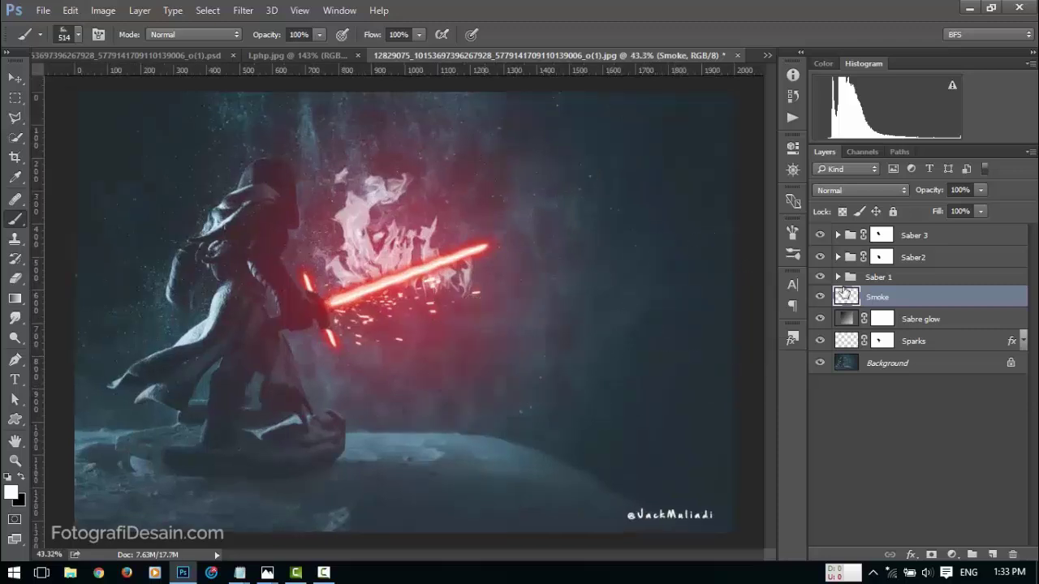
# Free-transform the smoke, rotating it about -14.12° to follow the main blade and shifting it slightly up and left onto the blade
pyautogui.click(15, 78)
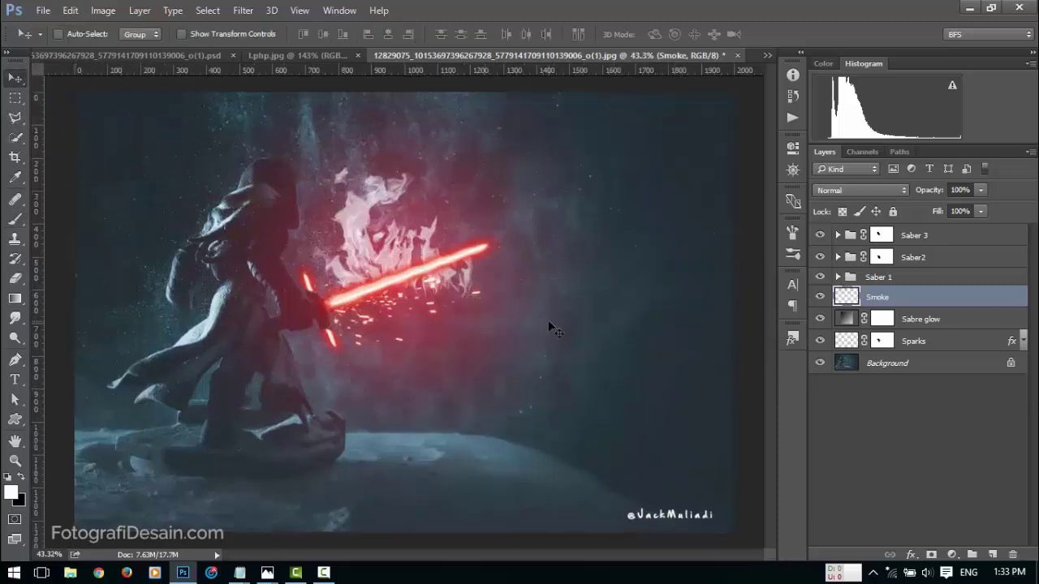
pyautogui.hotkey('ctrl', 't')
pyautogui.moveTo(548, 319); pyautogui.dragTo(552, 297)
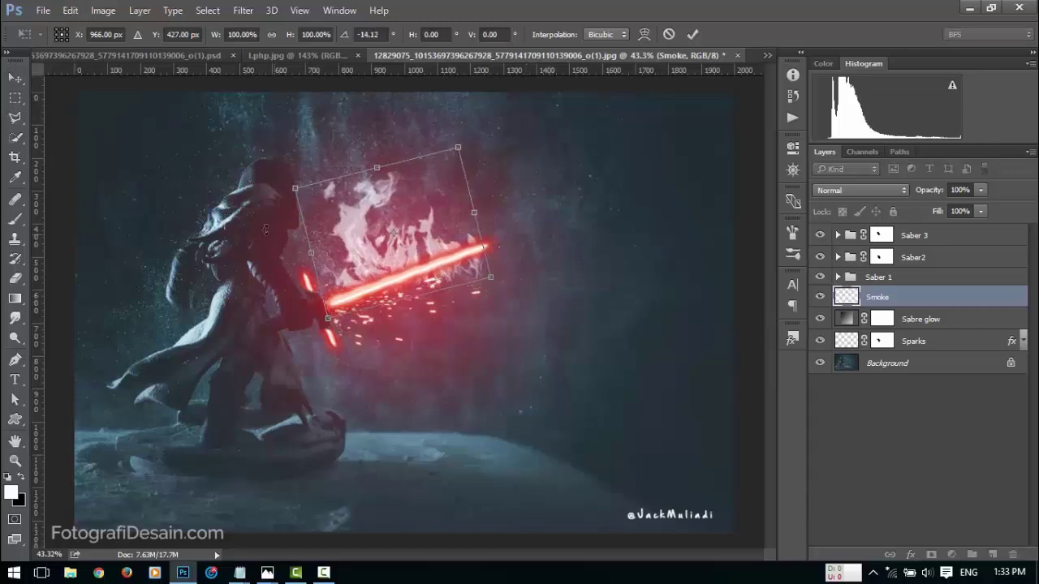
pyautogui.moveTo(344, 245); pyautogui.dragTo(337, 238)
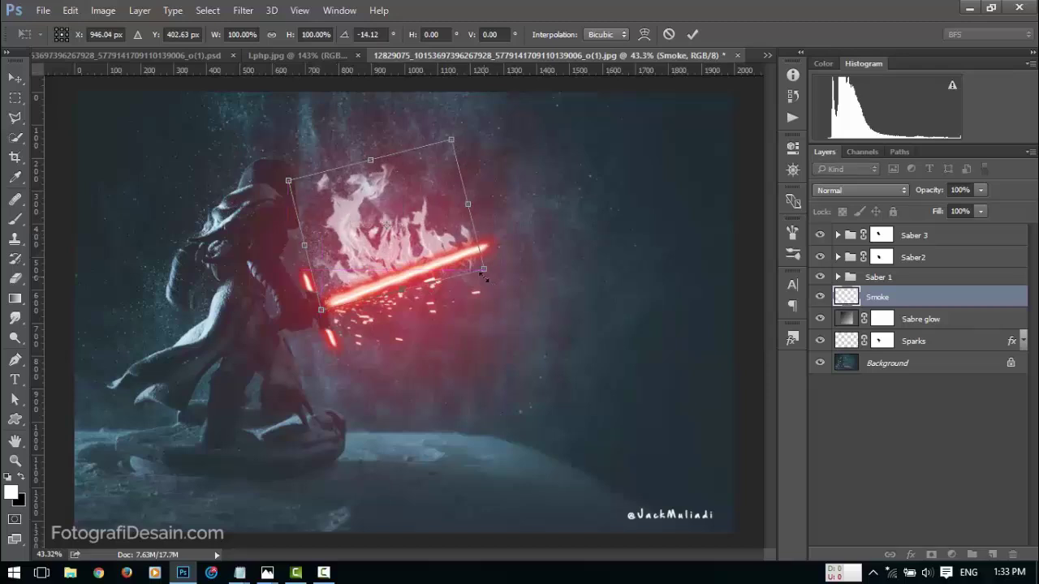
pyautogui.press('Return')
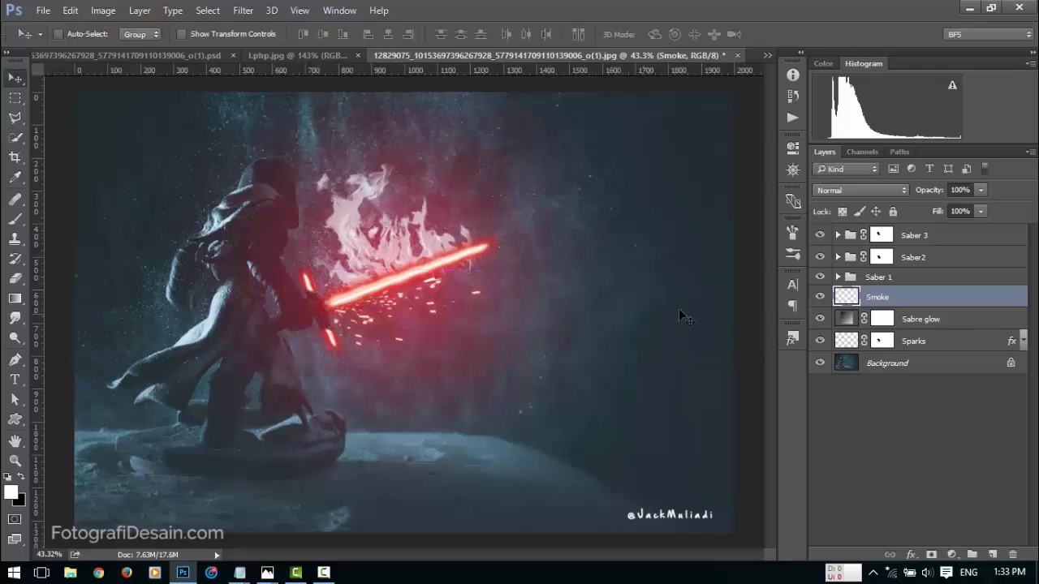
# Give the Smoke layer a Color Overlay in light red, e67575, and set the layer's opacity to 45%
pyautogui.doubleClick(953, 299)
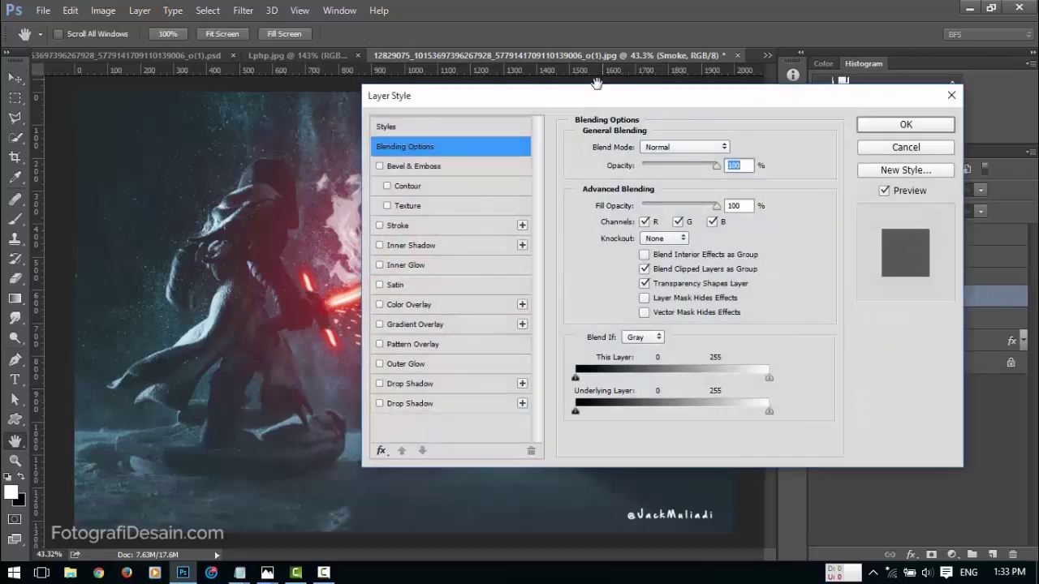
pyautogui.moveTo(656, 95); pyautogui.dragTo(772, 62)
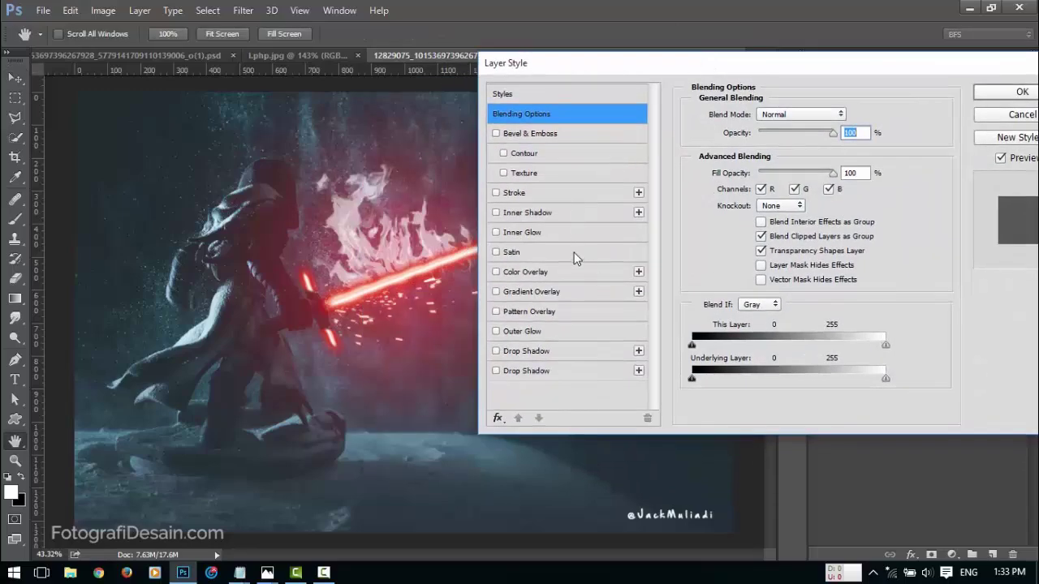
pyautogui.click(543, 278)
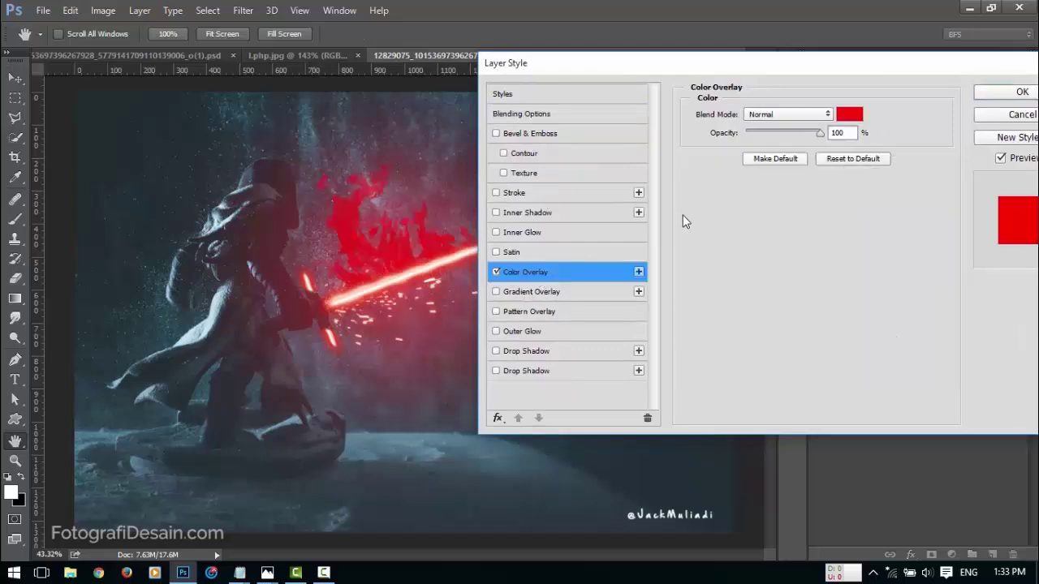
pyautogui.click(846, 122)
pyautogui.moveTo(262, 106)
pyautogui.mouseDown()
pyautogui.moveTo(241, 72)
pyautogui.moveTo(209, 75)
pyautogui.mouseUp()
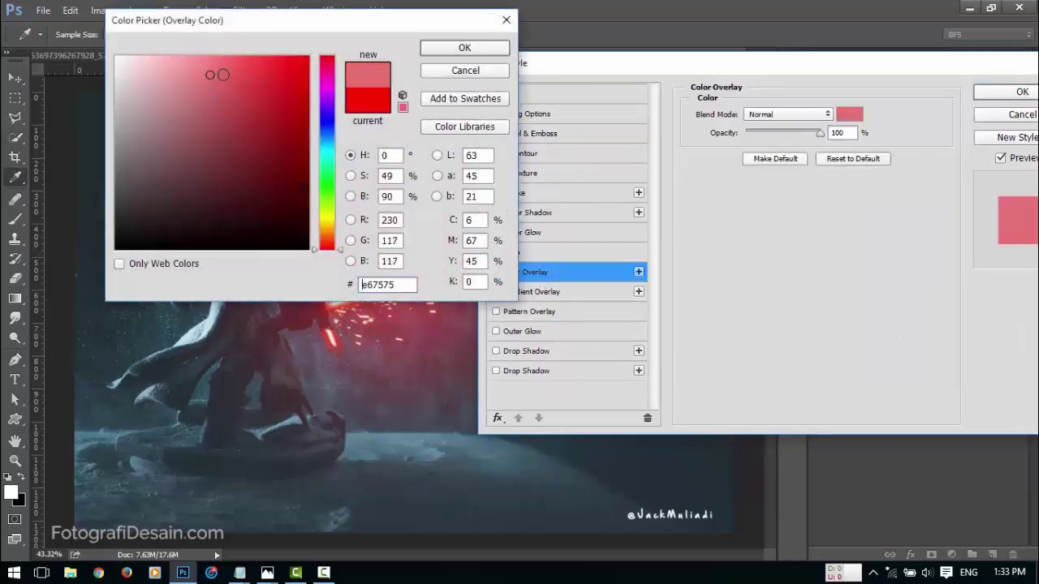
pyautogui.click(487, 47)
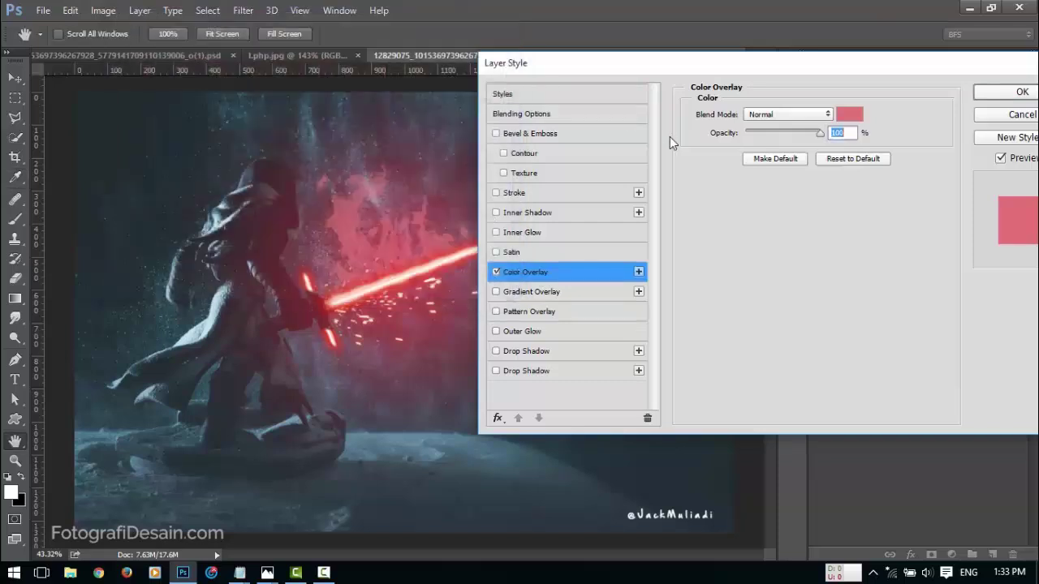
pyautogui.click(1002, 94)
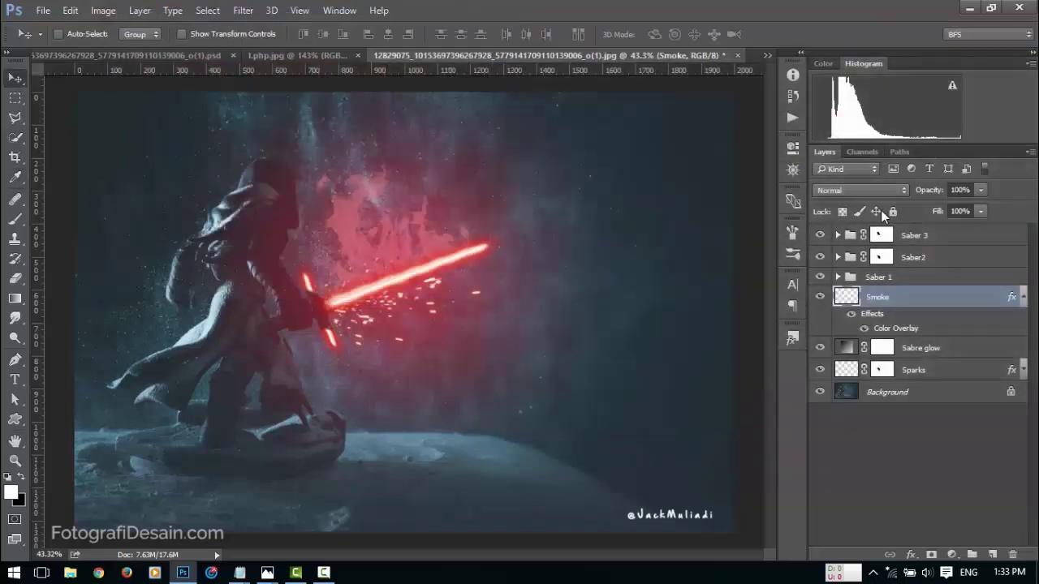
pyautogui.moveTo(929, 195); pyautogui.dragTo(896, 196)
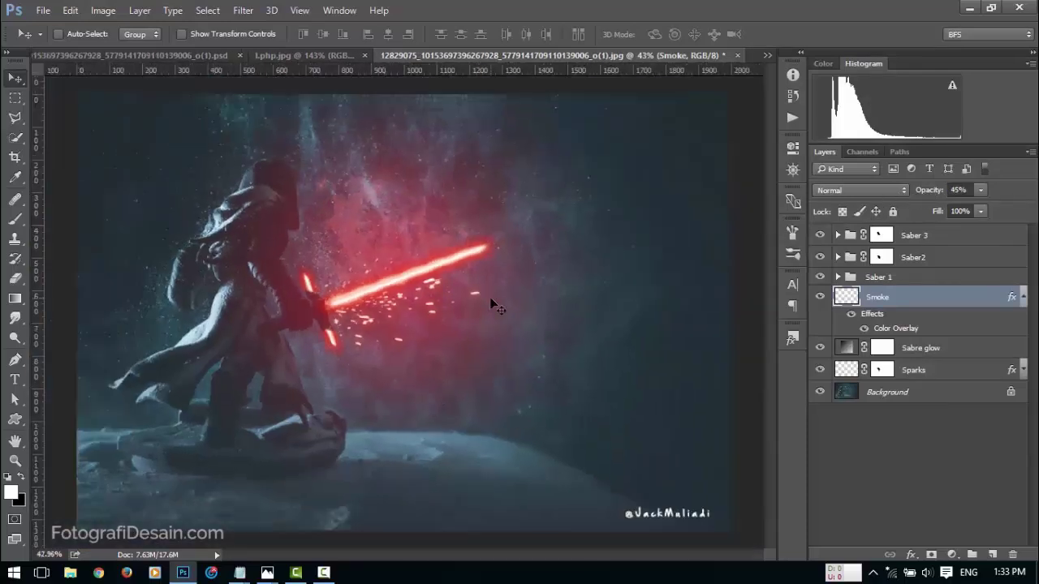
# Add a Solid Color fill layer in pure red, ff0000, directly above the Background layer
pyautogui.scroll(2, 308, 420)
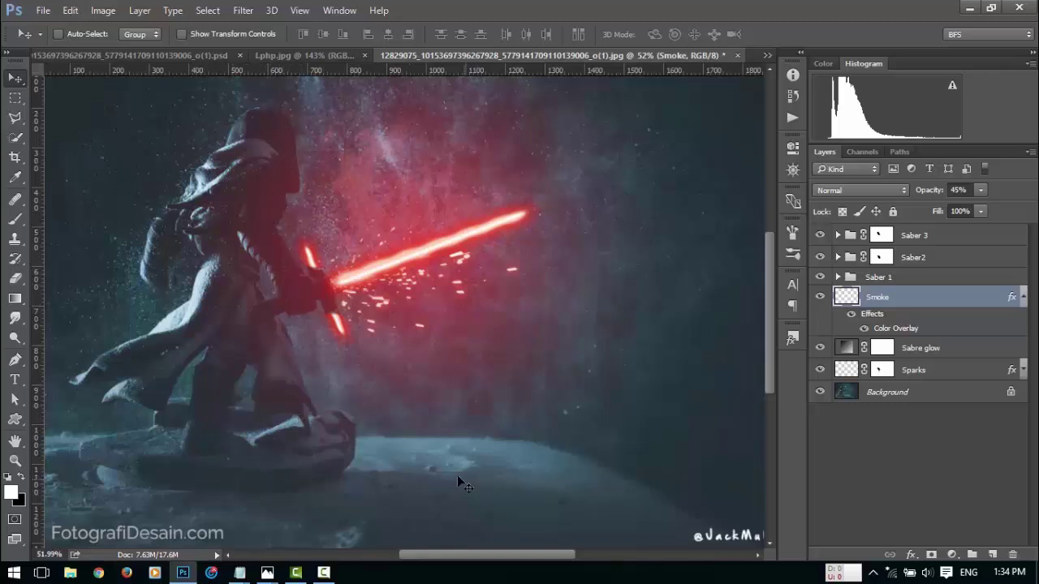
pyautogui.click(914, 373)
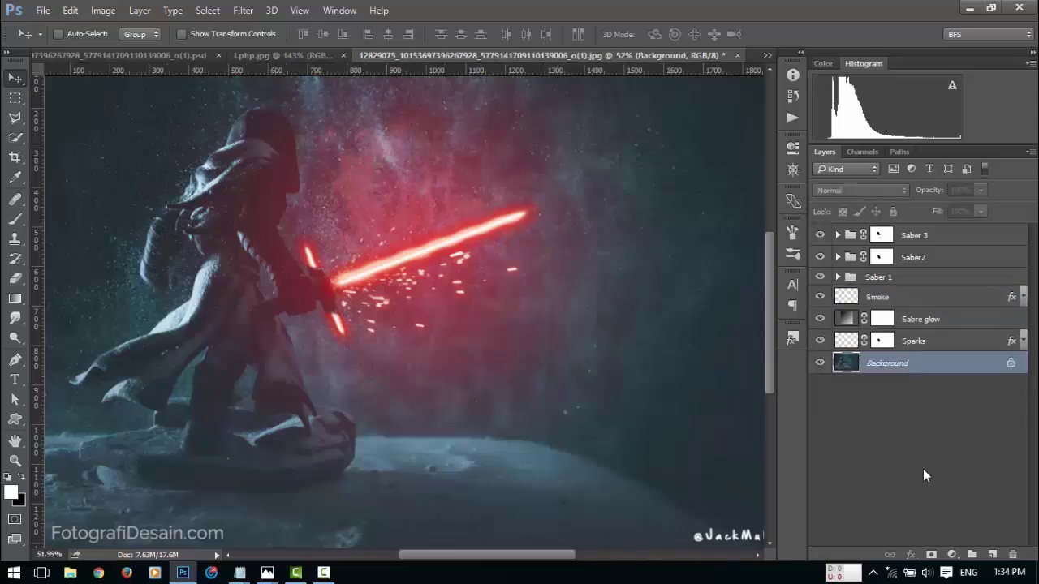
pyautogui.click(951, 555)
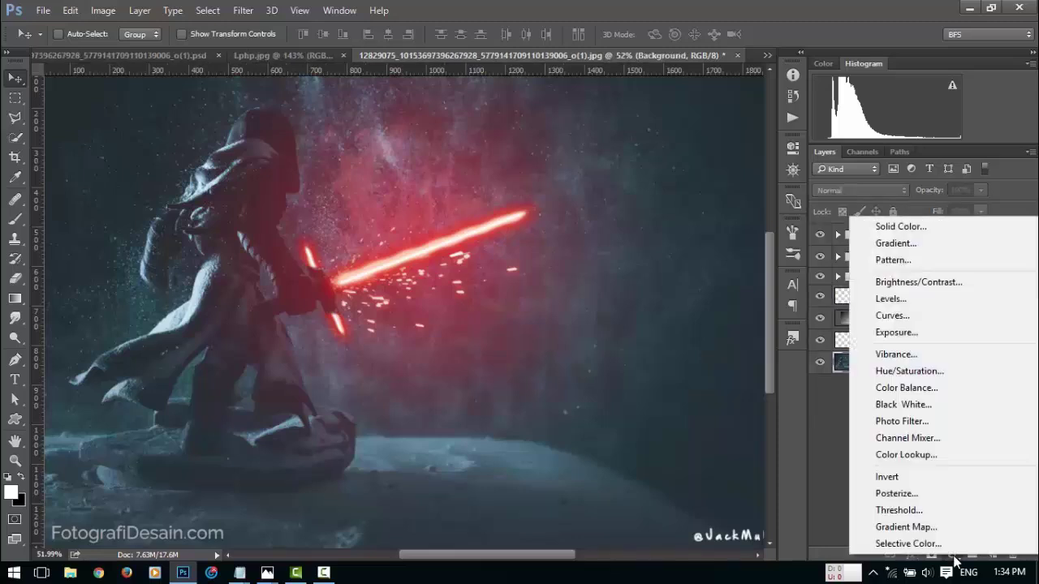
pyautogui.click(929, 232)
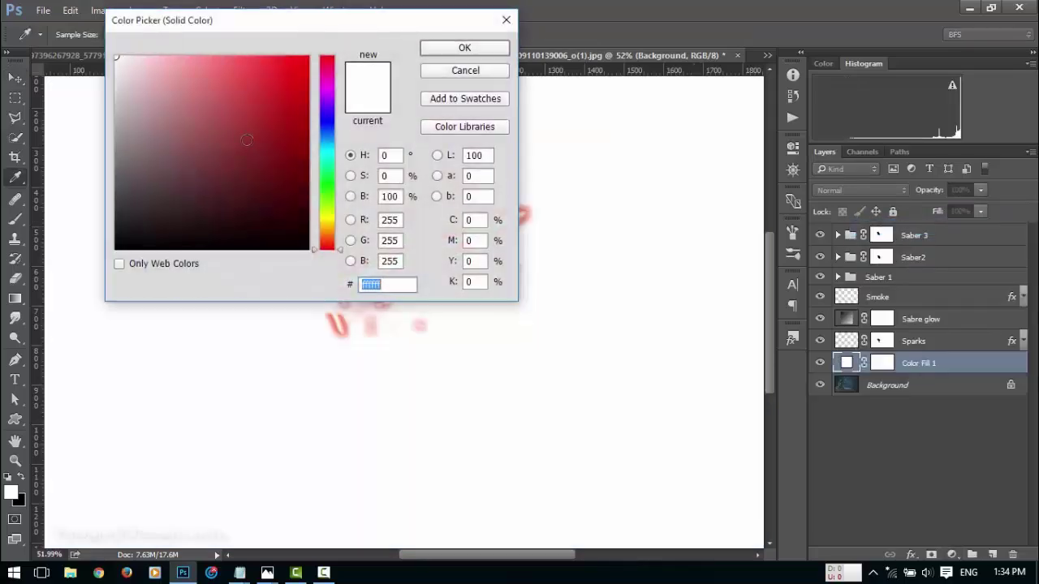
pyautogui.write('ff0000')
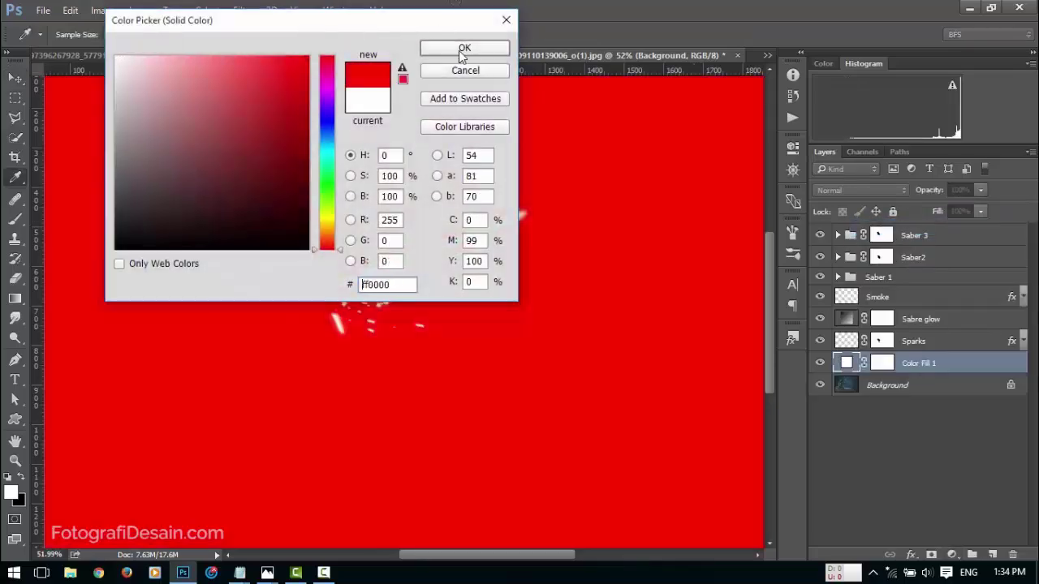
pyautogui.click(464, 48)
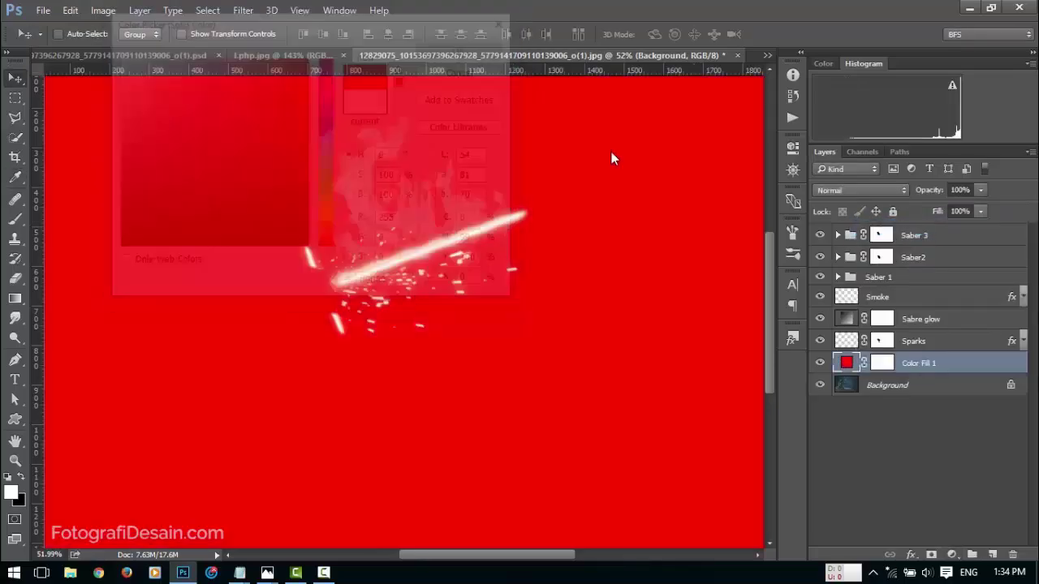
# Set the red fill layer's blend mode to Lighten and invert its layer mask to black
pyautogui.click(879, 189)
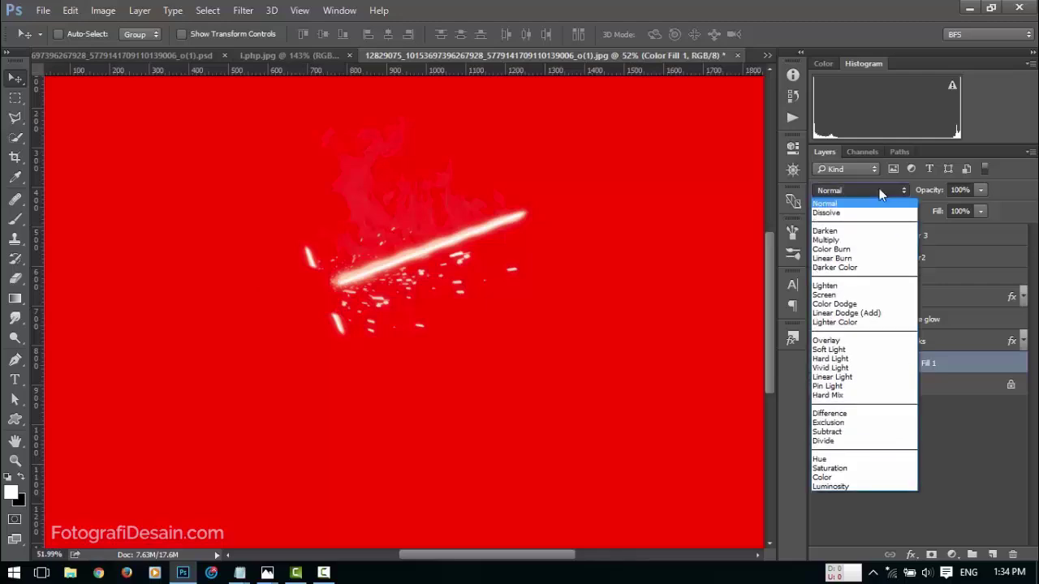
pyautogui.click(836, 285)
pyautogui.scroll(-1, 629, 299)
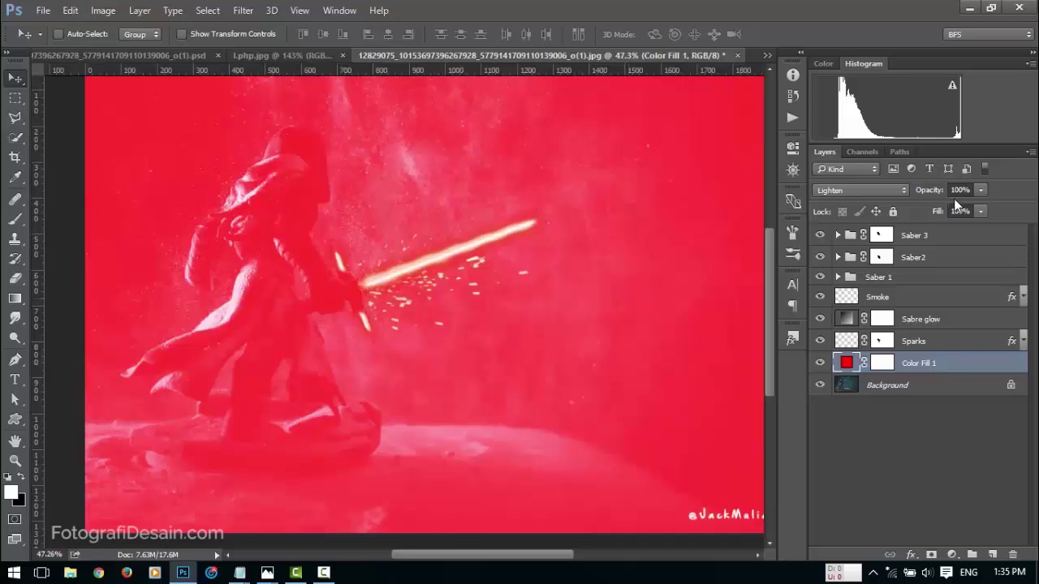
pyautogui.click(885, 364)
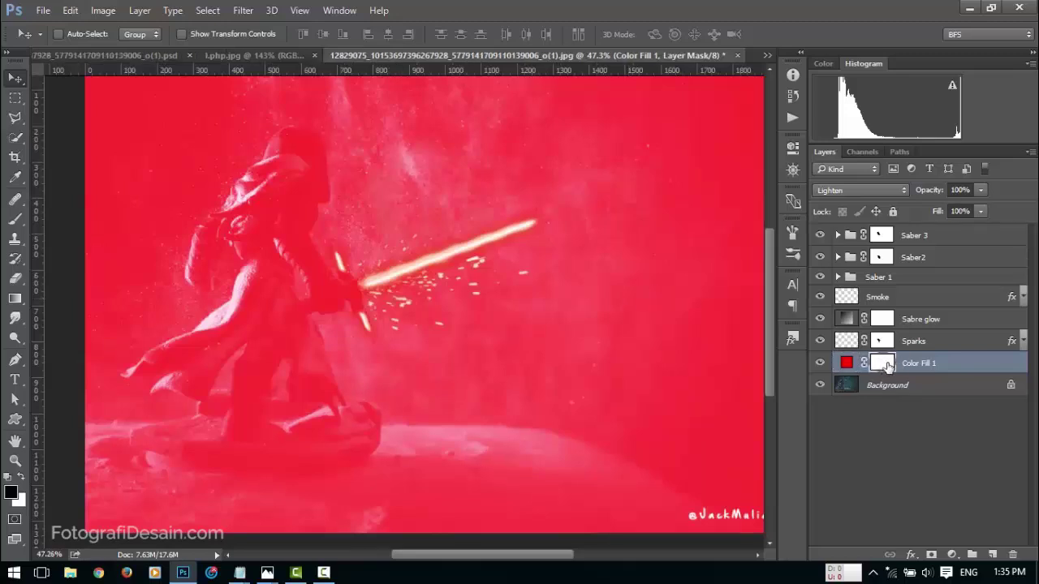
pyautogui.hotkey('ctrl', 'i')
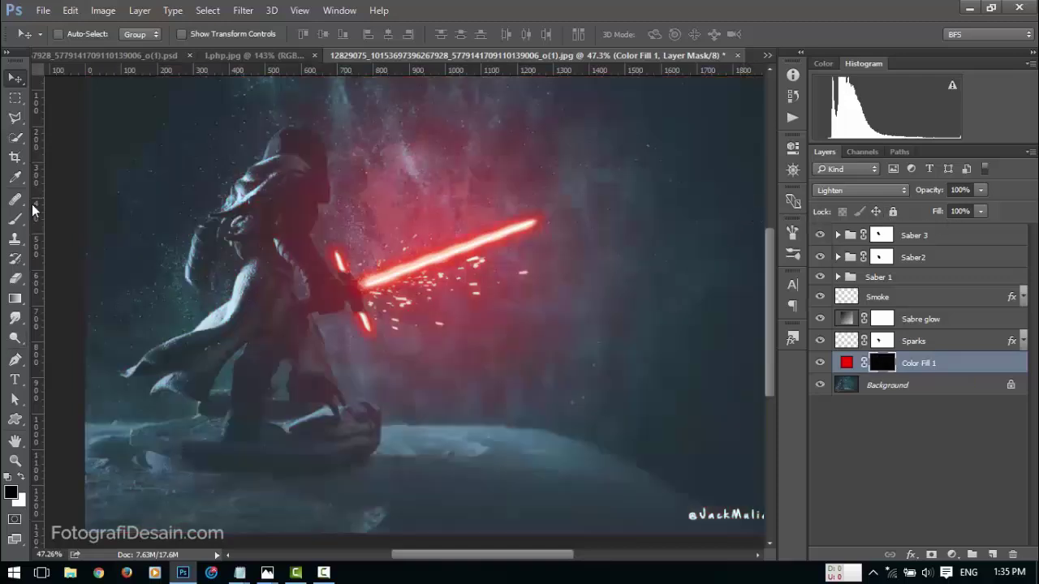
# Set the Brush tool to a soft round tip 157 px in size with the hardness lowered
pyautogui.click(17, 224)
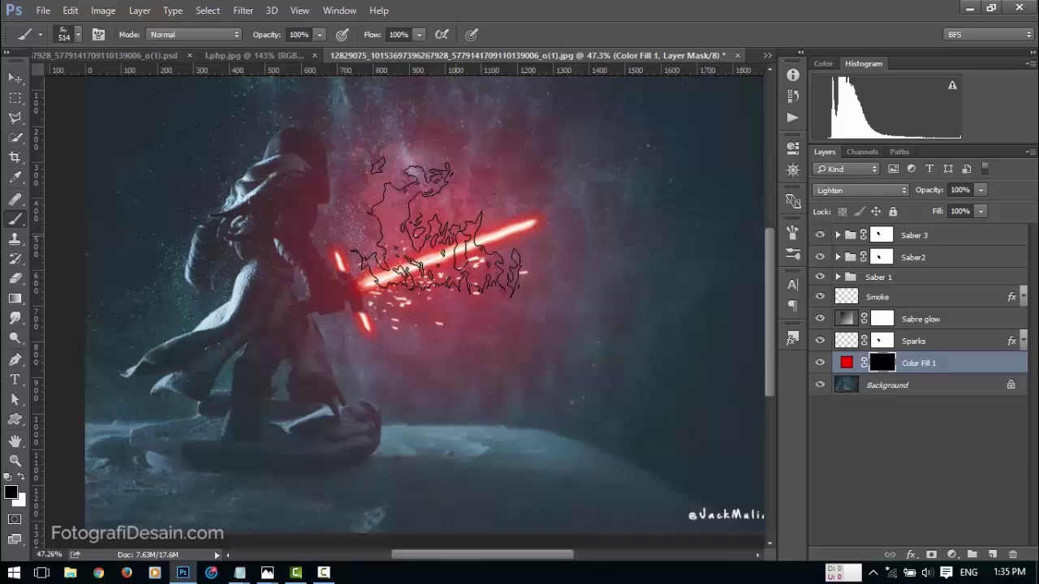
pyautogui.rightClick(459, 231)
pyautogui.rightClick(469, 194)
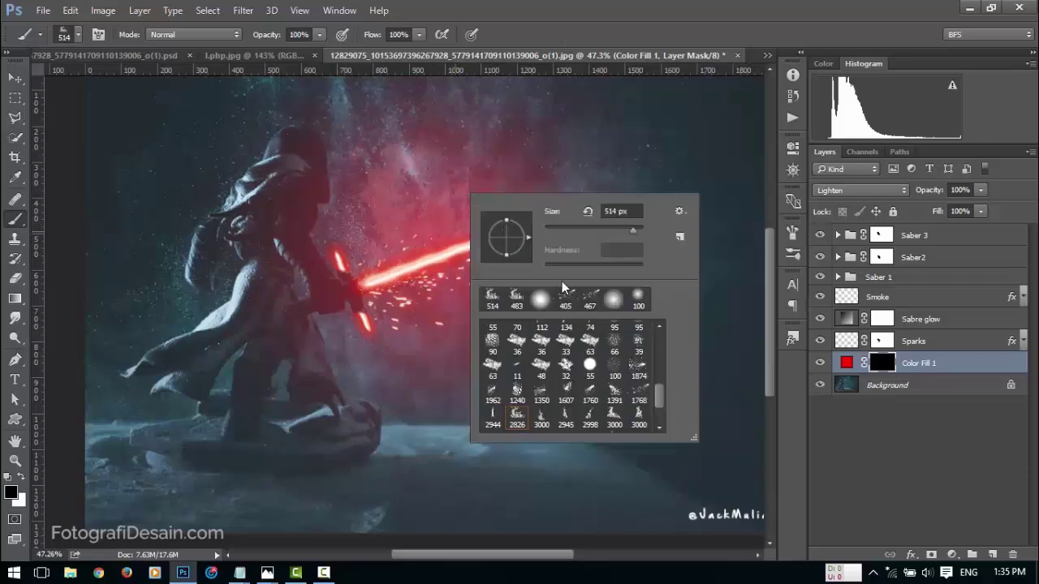
pyautogui.click(541, 300)
pyautogui.click(549, 308)
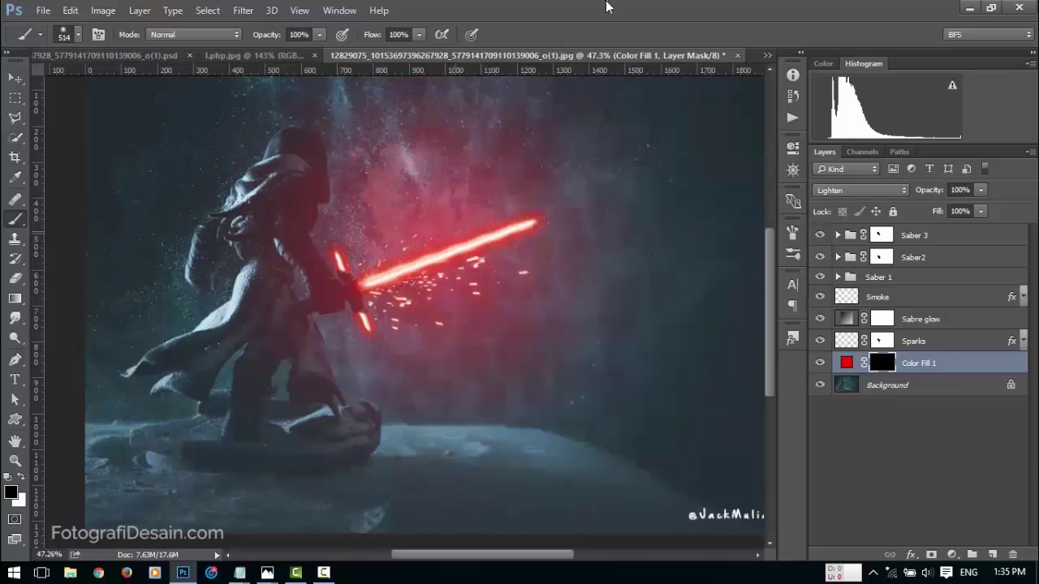
pyautogui.rightClick(435, 313)
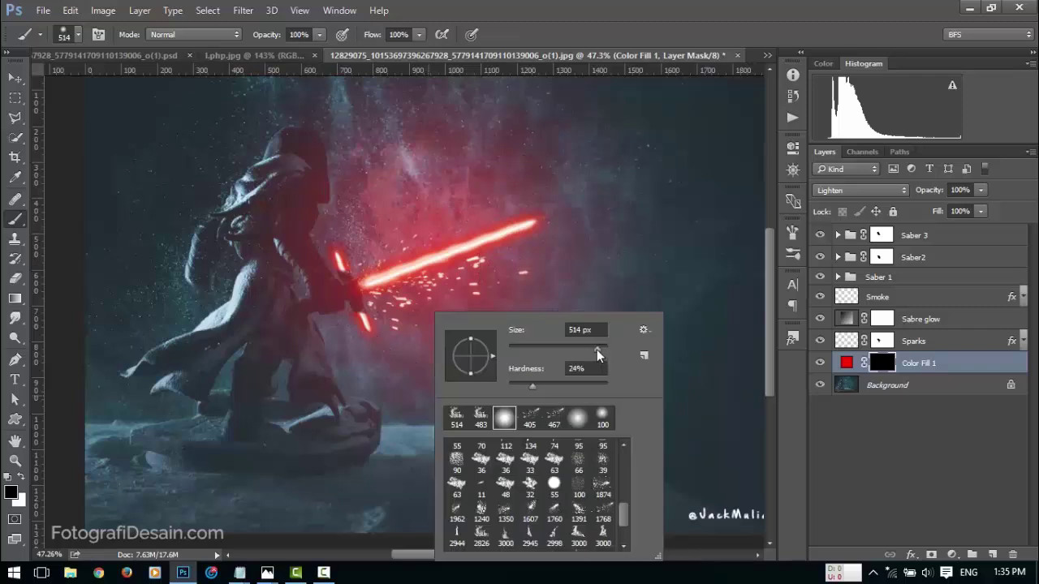
pyautogui.click(552, 349)
pyautogui.moveTo(555, 348); pyautogui.dragTo(571, 349)
pyautogui.moveTo(534, 386); pyautogui.dragTo(452, 384)
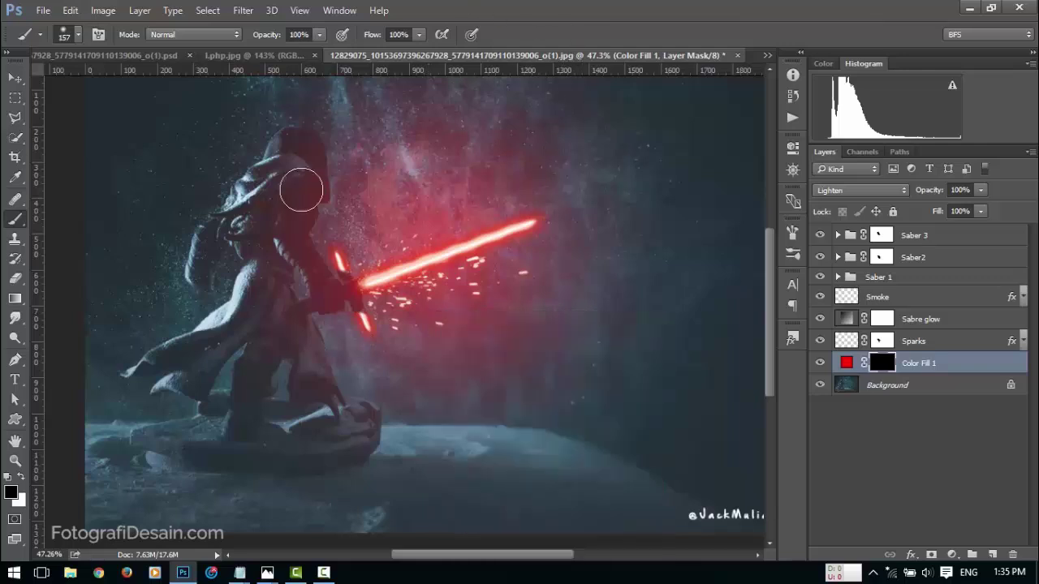
pyautogui.press('Return')
# At 8% brush opacity, paint white on the fill's mask over the figure's front and the ground beneath the saber
pyautogui.click(319, 34)
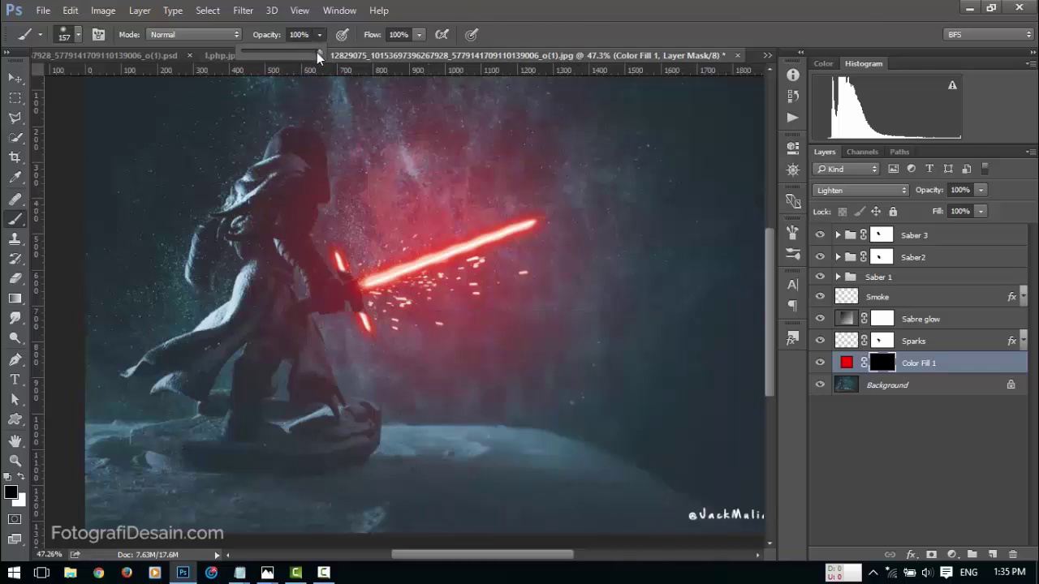
pyautogui.moveTo(251, 51); pyautogui.dragTo(248, 49)
pyautogui.press('Return')
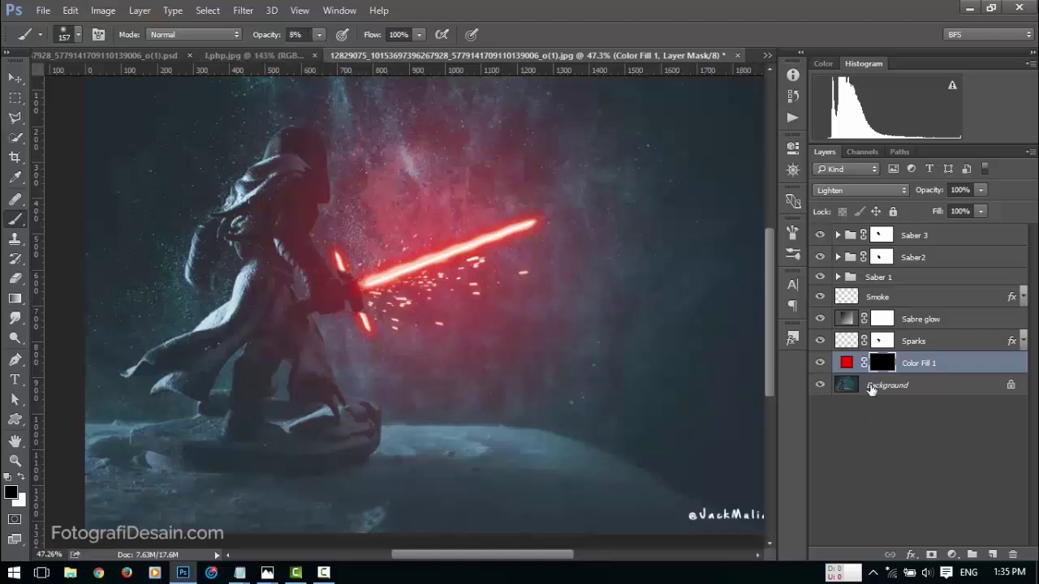
pyautogui.click(19, 478)
pyautogui.moveTo(320, 209)
pyautogui.mouseDown()
pyautogui.moveTo(316, 150)
pyautogui.moveTo(308, 152)
pyautogui.moveTo(328, 193)
pyautogui.moveTo(299, 174)
pyautogui.moveTo(287, 306)
pyautogui.moveTo(349, 399)
pyautogui.moveTo(322, 371)
pyautogui.moveTo(419, 470)
pyautogui.moveTo(618, 466)
pyautogui.moveTo(302, 450)
pyautogui.moveTo(373, 424)
pyautogui.moveTo(358, 459)
pyautogui.mouseUp()
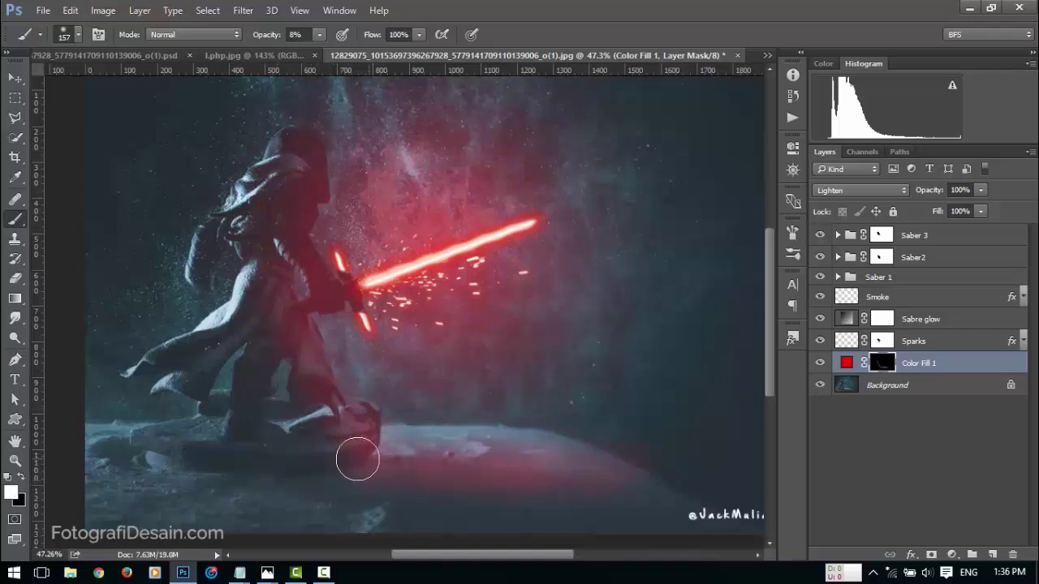
# Paint black on the fill's mask to trim the red light spilling past the far edge of the ground
pyautogui.click(19, 478)
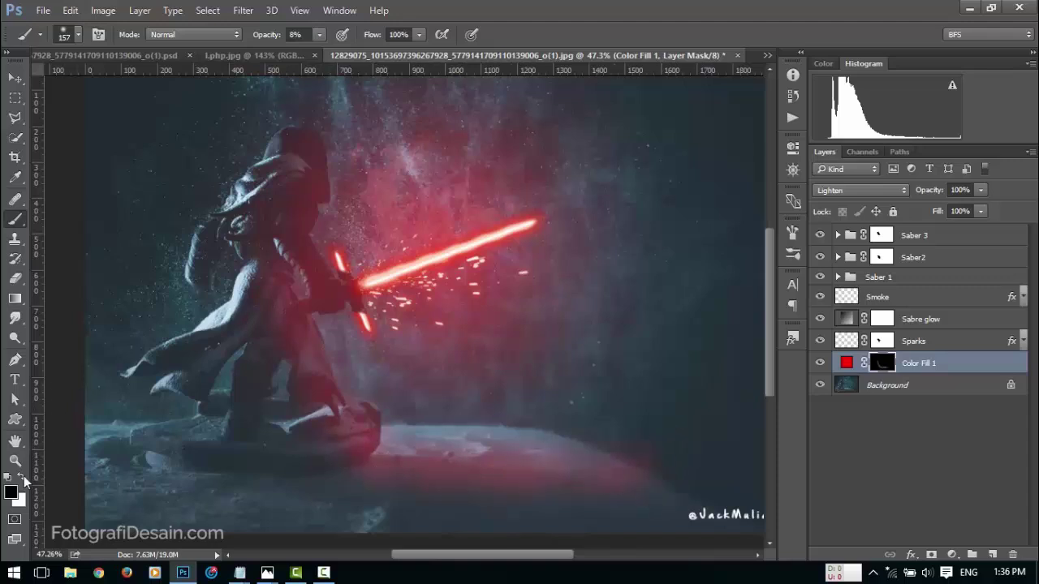
pyautogui.moveTo(735, 441)
pyautogui.mouseDown()
pyautogui.moveTo(751, 484)
pyautogui.moveTo(580, 420)
pyautogui.moveTo(701, 477)
pyautogui.moveTo(618, 490)
pyautogui.moveTo(533, 484)
pyautogui.moveTo(722, 464)
pyautogui.moveTo(444, 545)
pyautogui.moveTo(717, 467)
pyautogui.moveTo(614, 504)
pyautogui.moveTo(739, 441)
pyautogui.mouseUp()
pyautogui.scroll(-1, 614, 441)
pyautogui.press('v')
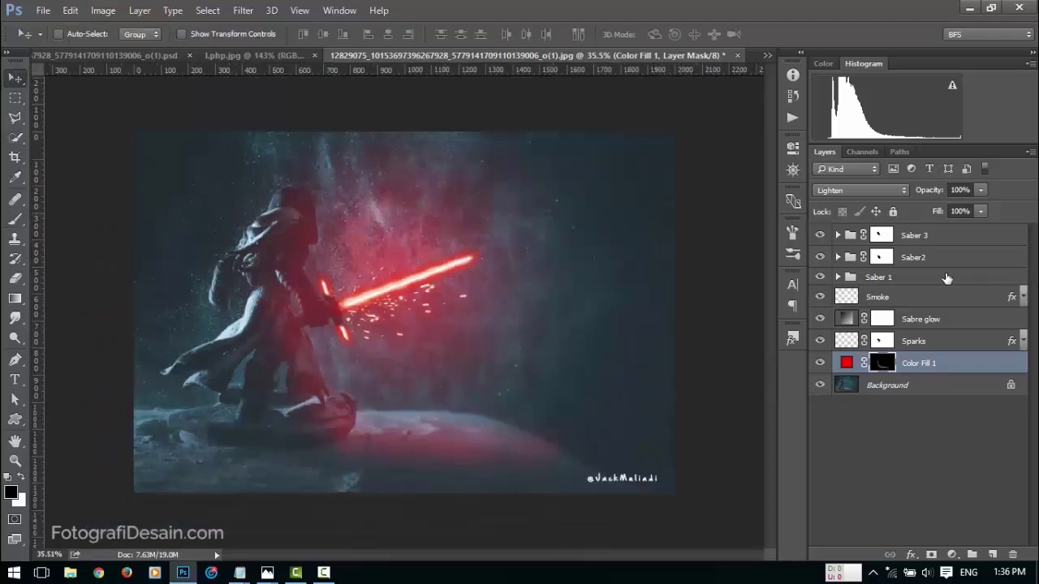
# Rename the red fill layer as Red cast
pyautogui.doubleClick(928, 364)
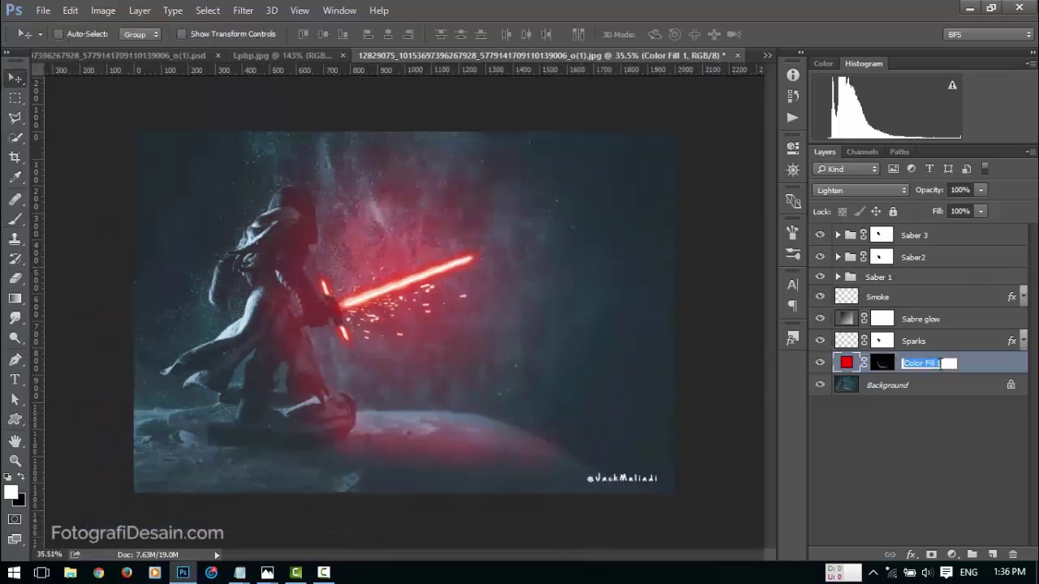
pyautogui.write('Red cast')
pyautogui.press('Return')
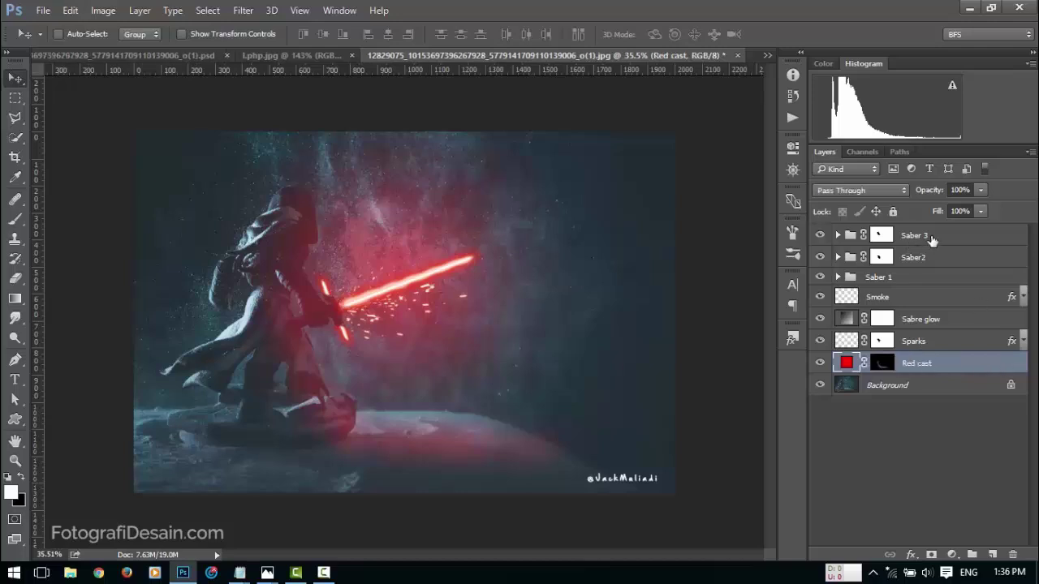
# Add a Curves adjustment layer above the Saber 3 group and set its blend mode to Luminosity
pyautogui.click(932, 237)
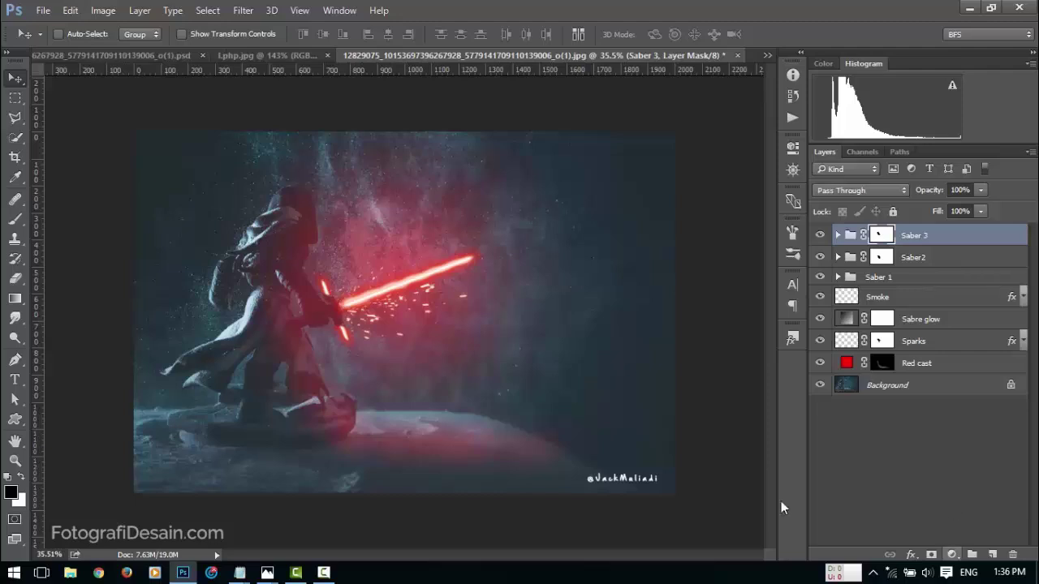
pyautogui.scroll(1, 677, 431)
pyautogui.click(956, 556)
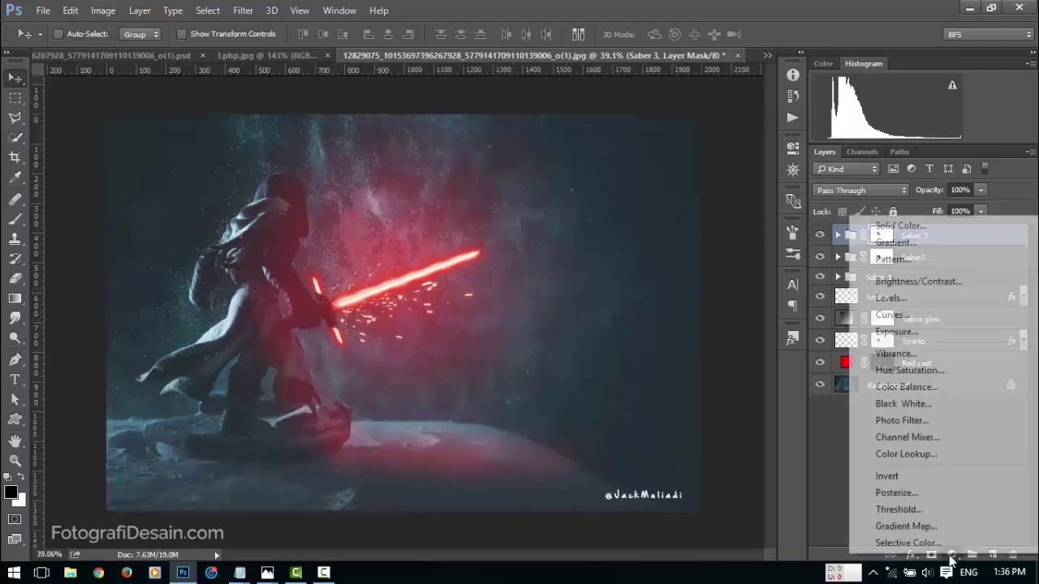
pyautogui.click(934, 318)
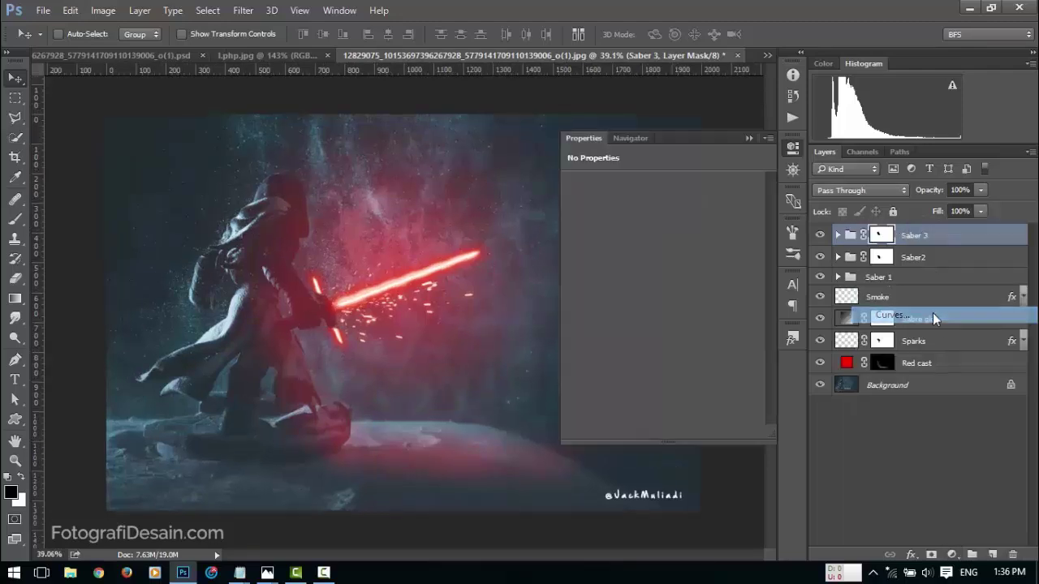
pyautogui.click(862, 193)
pyautogui.click(865, 482)
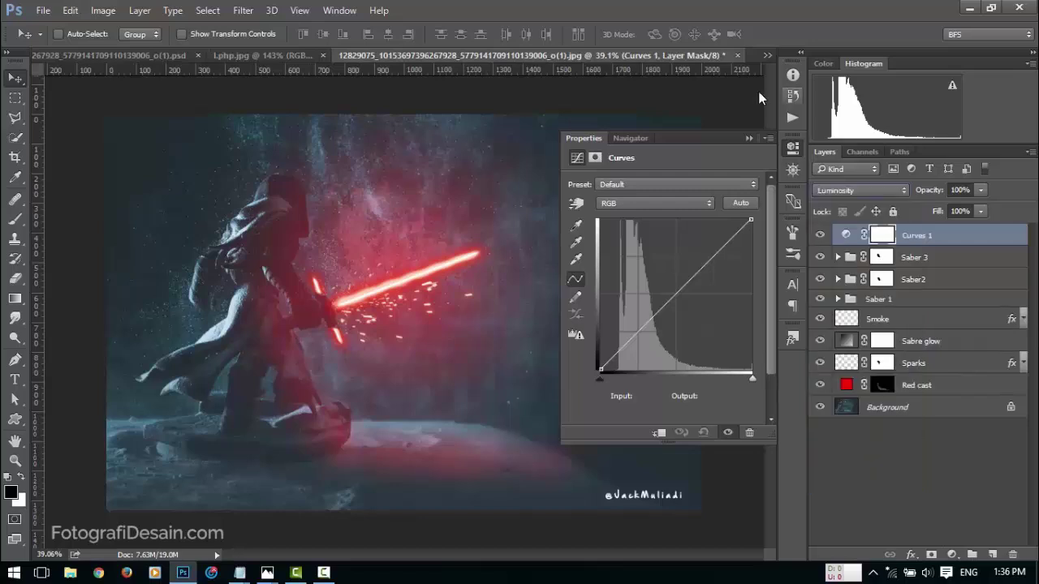
# Shape the curve with a highlight anchor, a slightly raised black point and a shadow point at input 57, output 34
pyautogui.click(702, 262)
pyautogui.moveTo(601, 369); pyautogui.dragTo(635, 351)
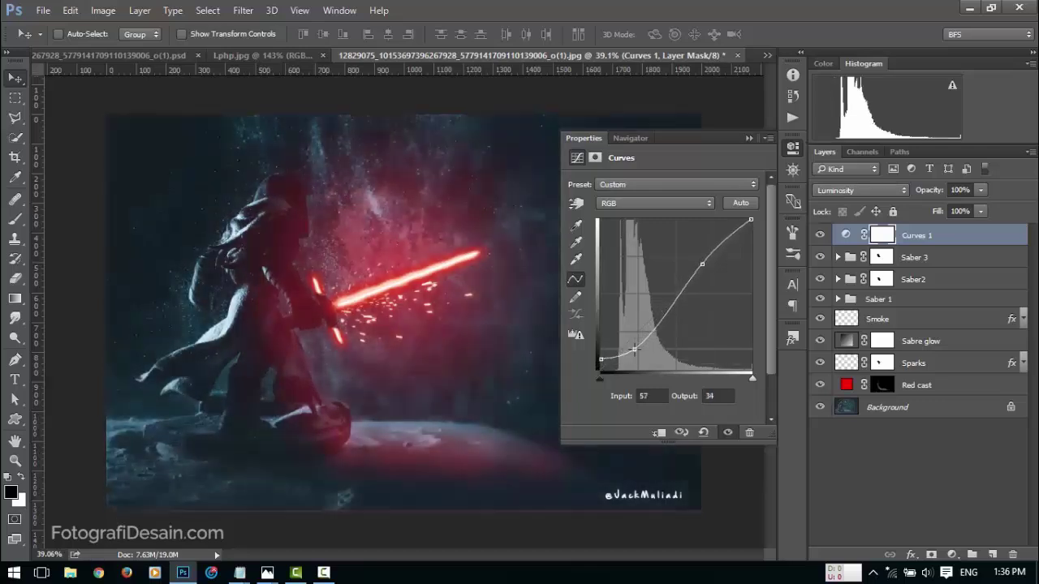
pyautogui.click(794, 149)
pyautogui.press('l')
# Lower the Red cast layer's opacity to about 39%
pyautogui.click(905, 390)
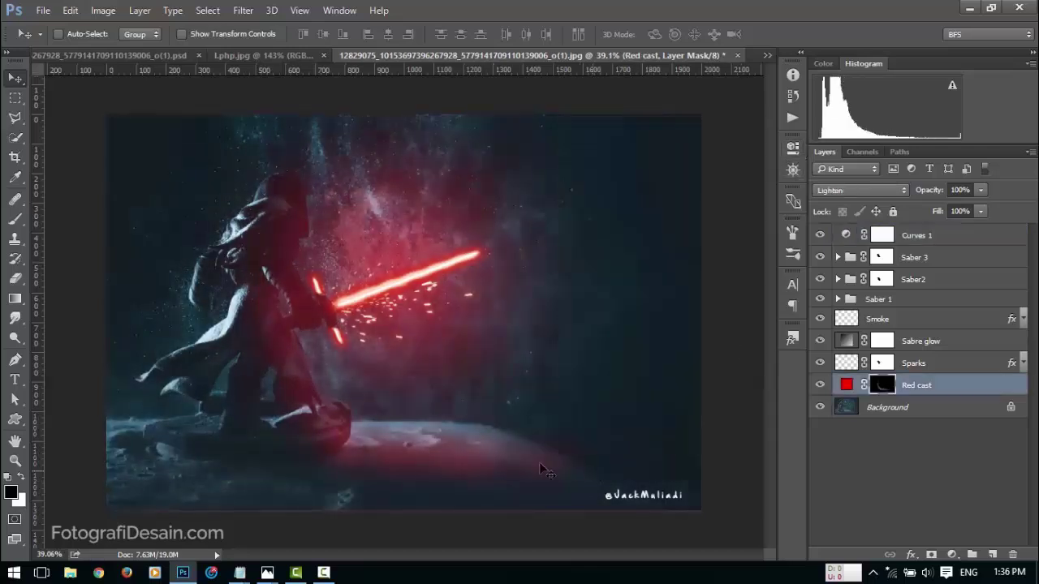
pyautogui.click(15, 219)
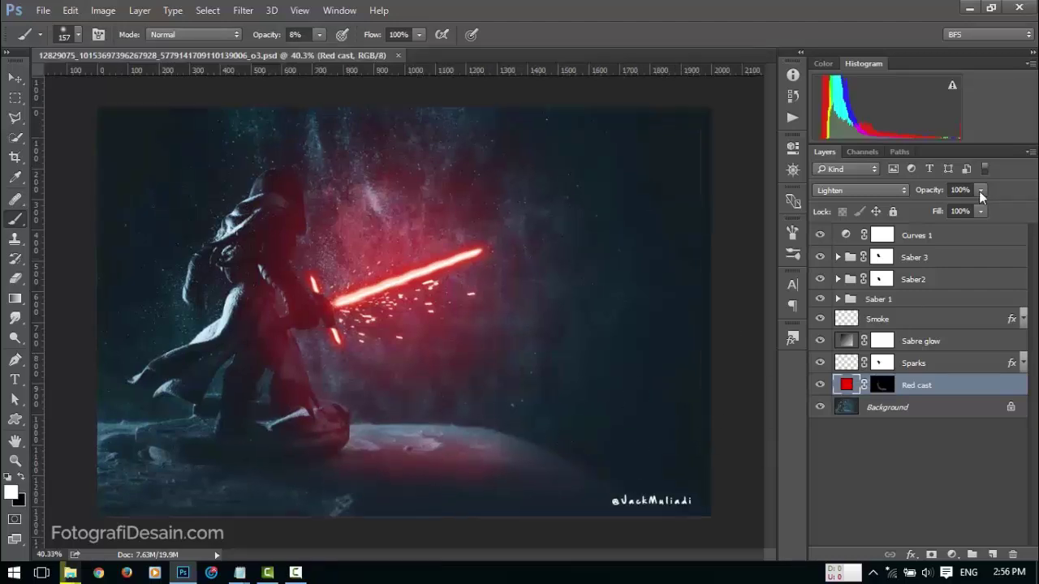
pyautogui.moveTo(981, 191); pyautogui.dragTo(960, 209)
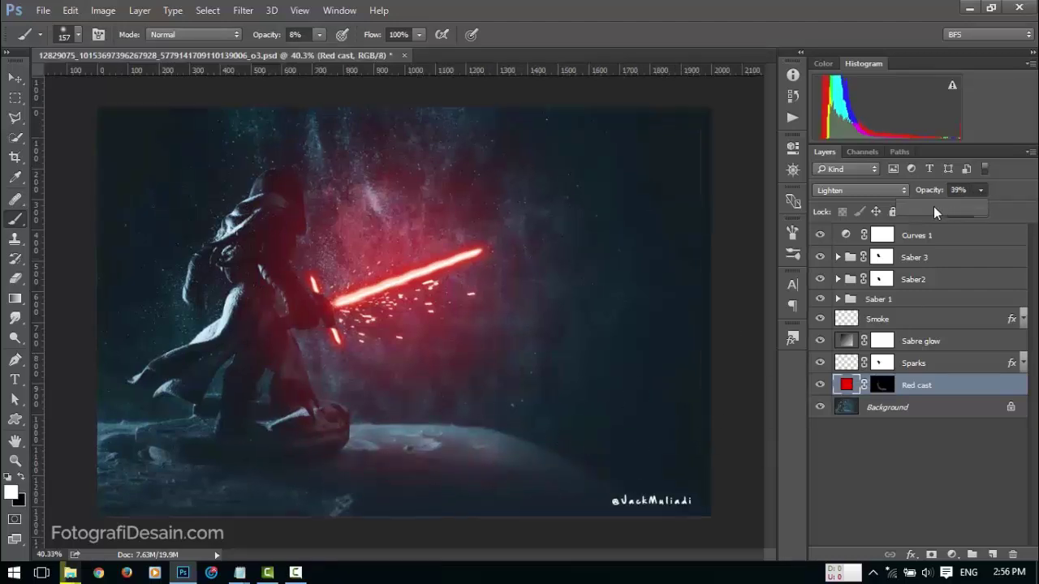